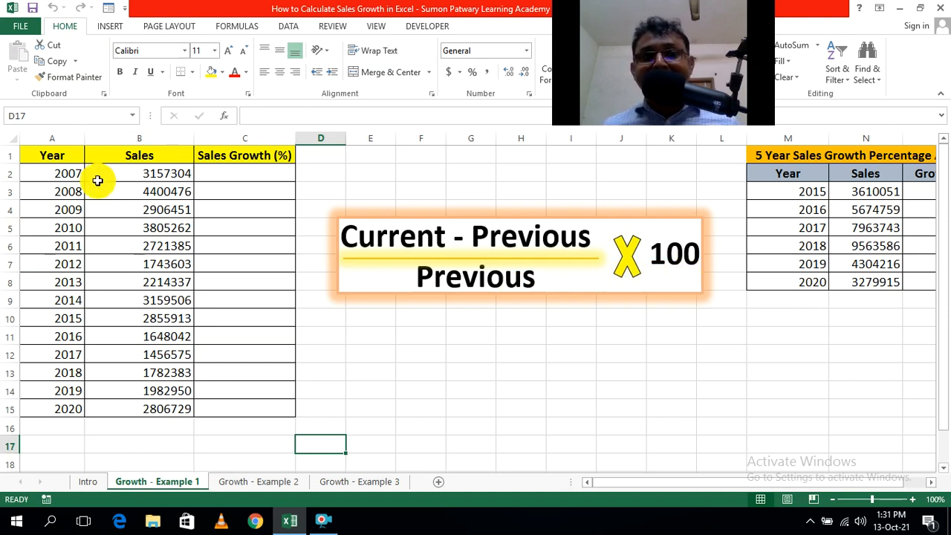
Enter the 2008 sales growth formula =(B3-B2)/B2 in cell C3.
click(65, 176)
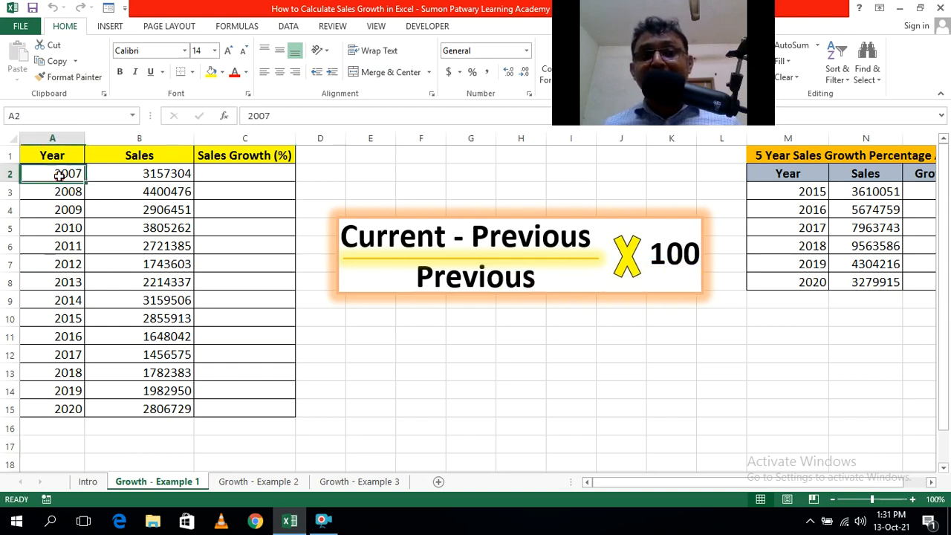
click(252, 170)
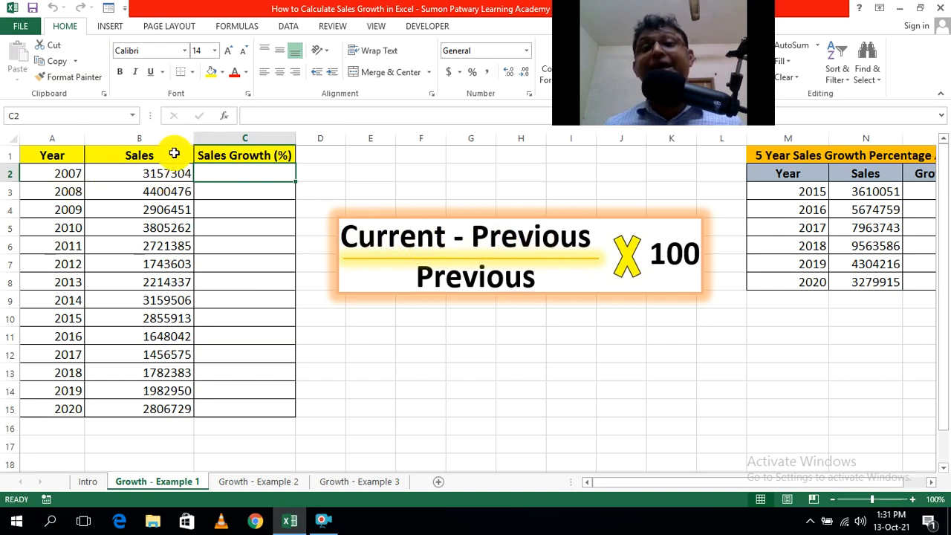
click(240, 192)
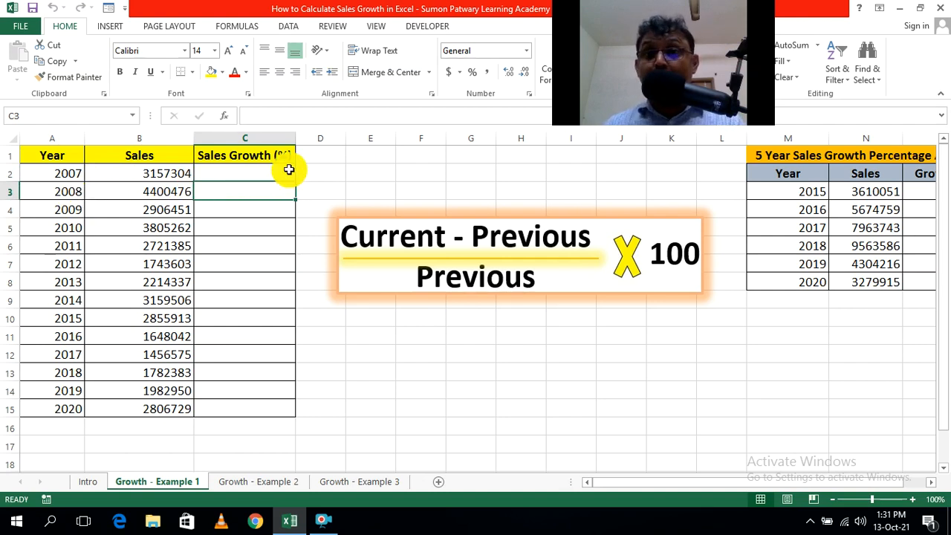
text(=)
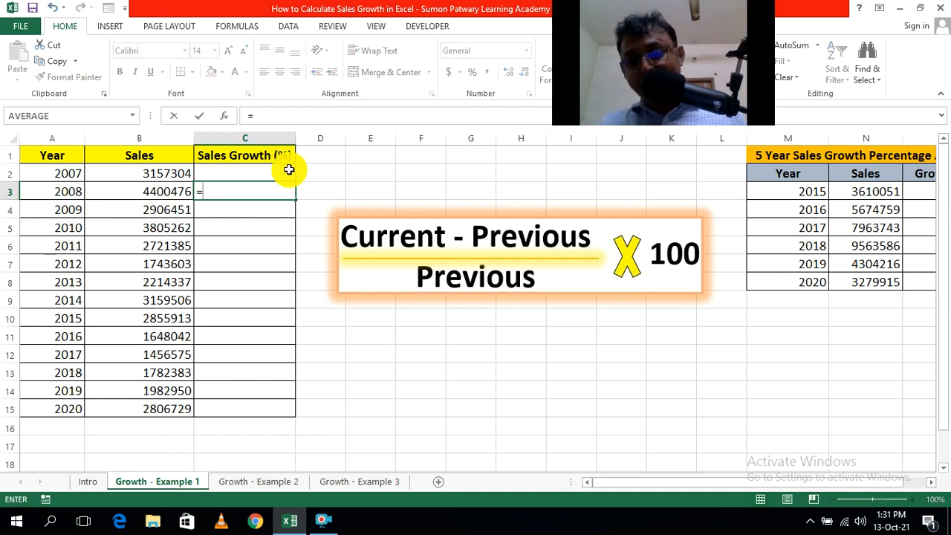
text(()
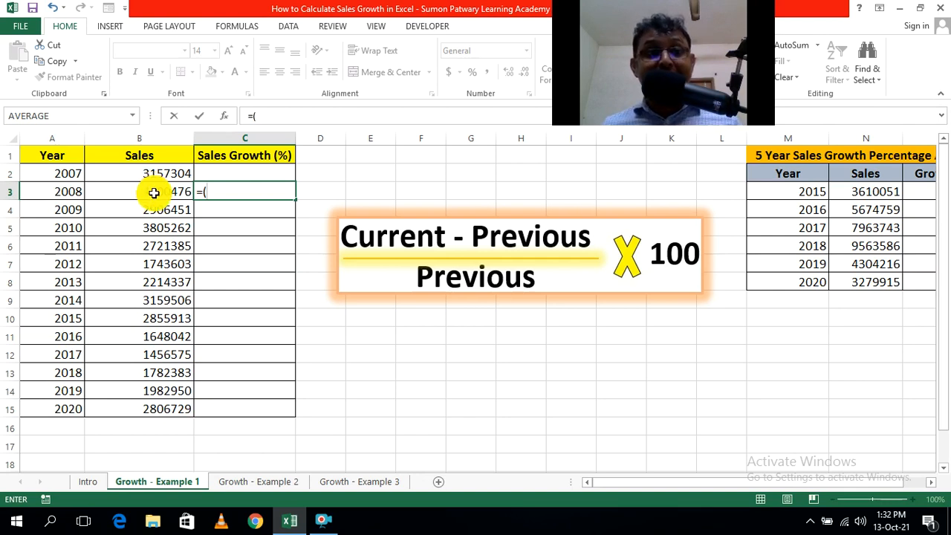
click(154, 193)
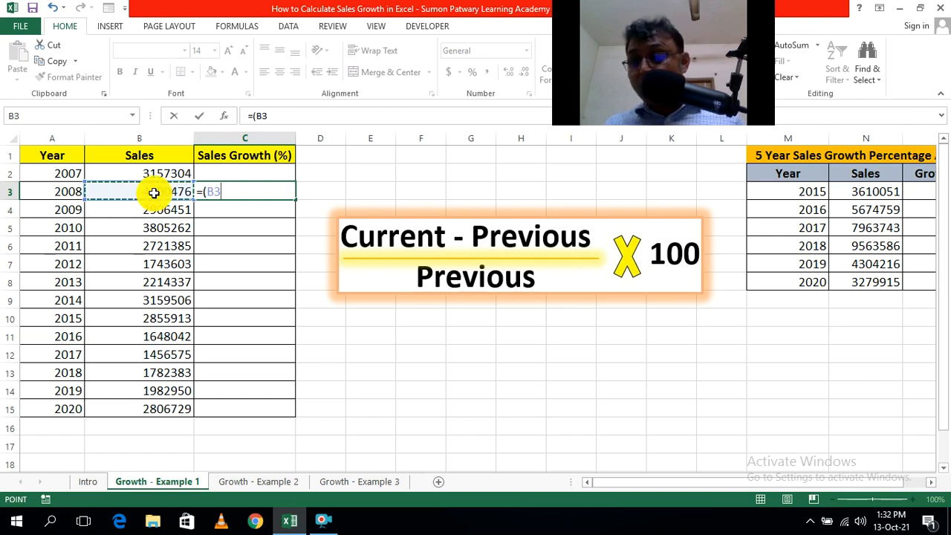
text(-)
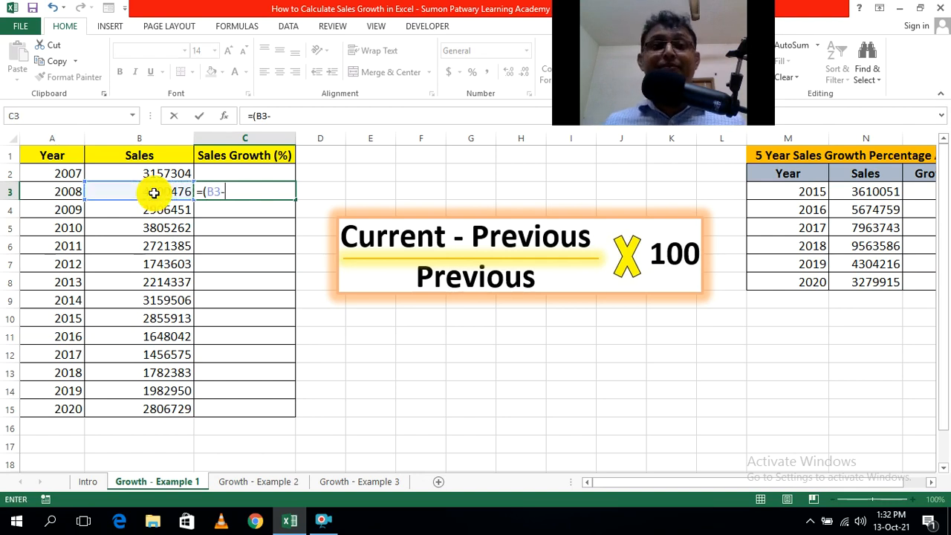
click(148, 173)
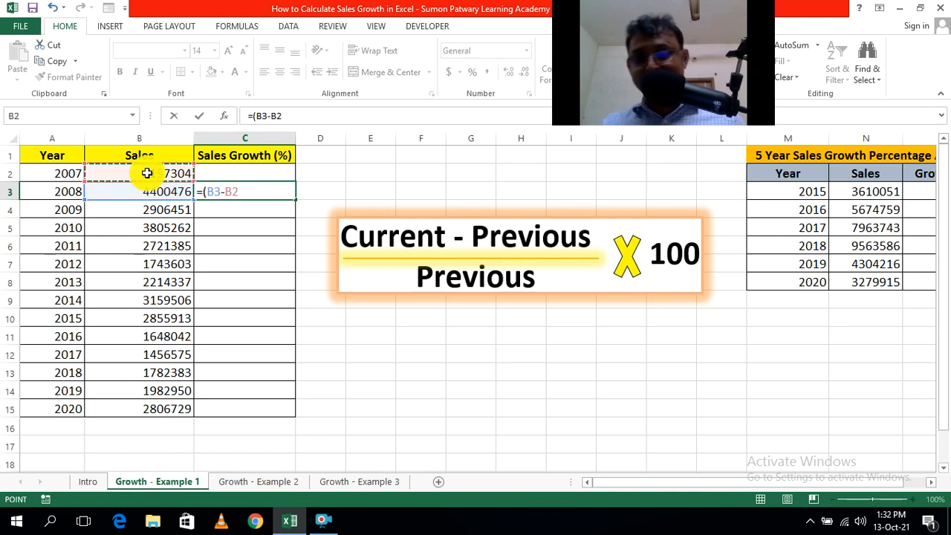
text())
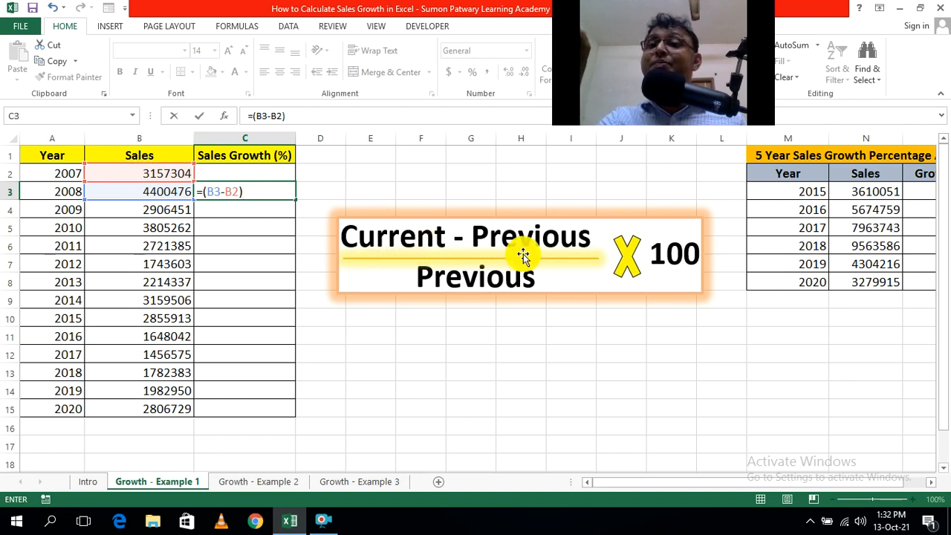
text(/)
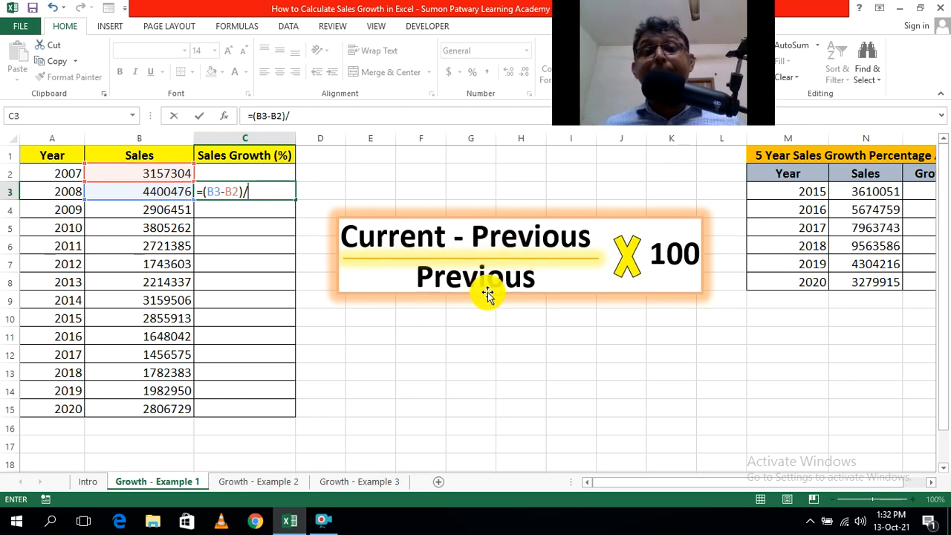
click(151, 176)
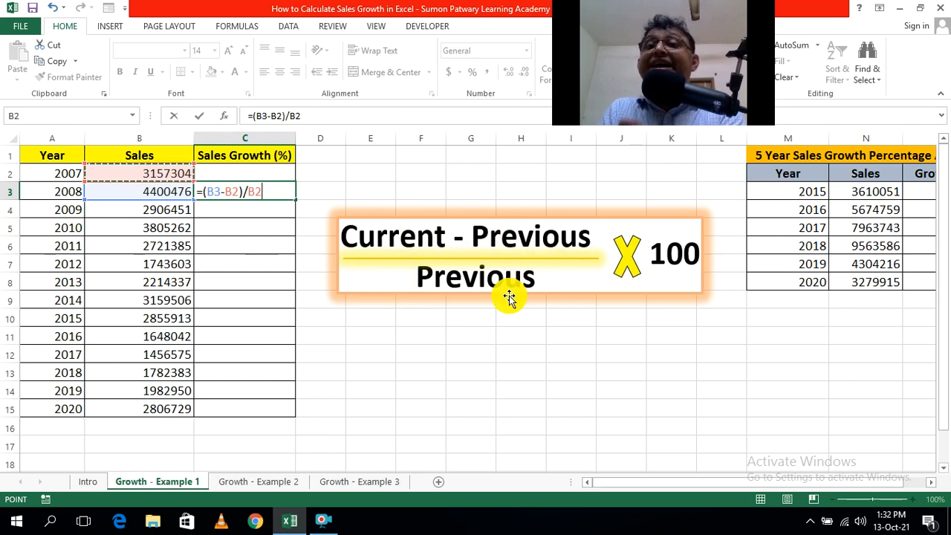
key(ctrl+Return)
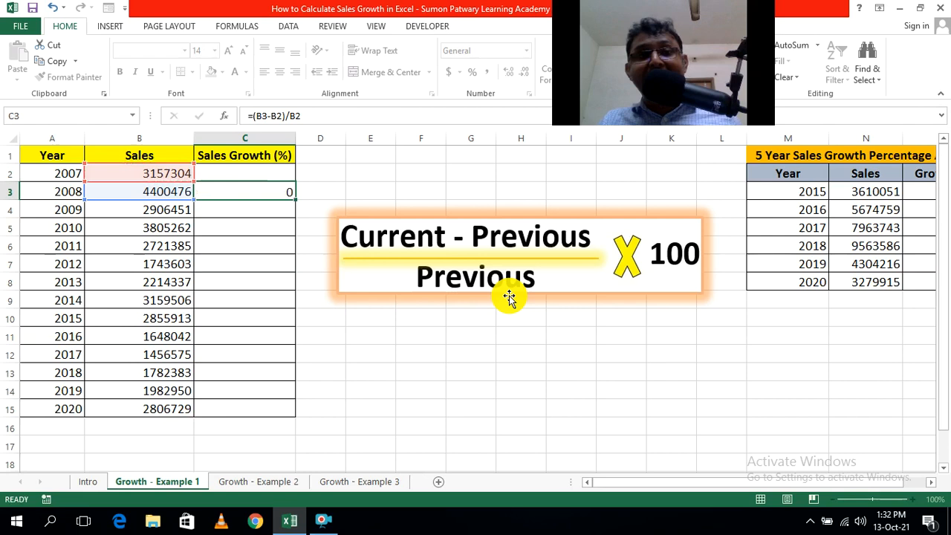
key(Return)
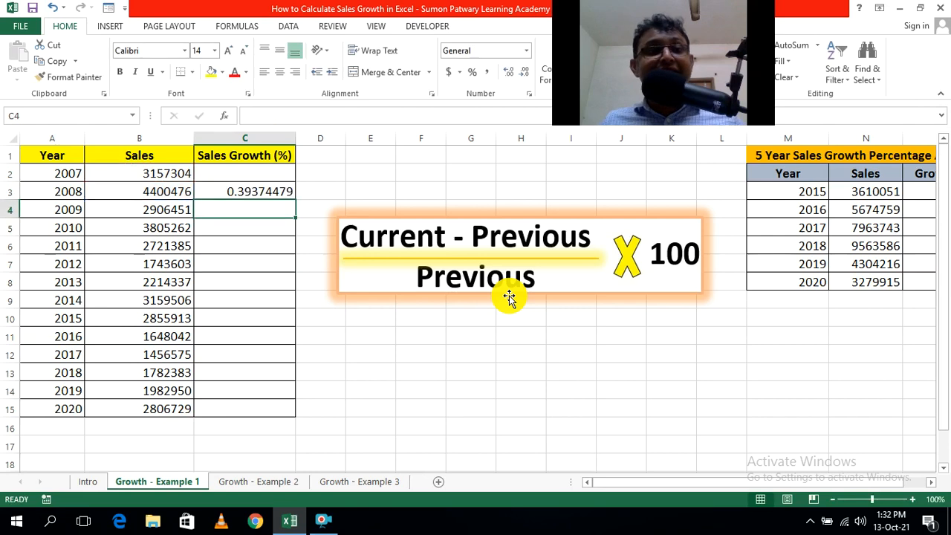
Copy the growth formula from C3 down through C15 and check the cell references of the copied formula in C15.
click(256, 190)
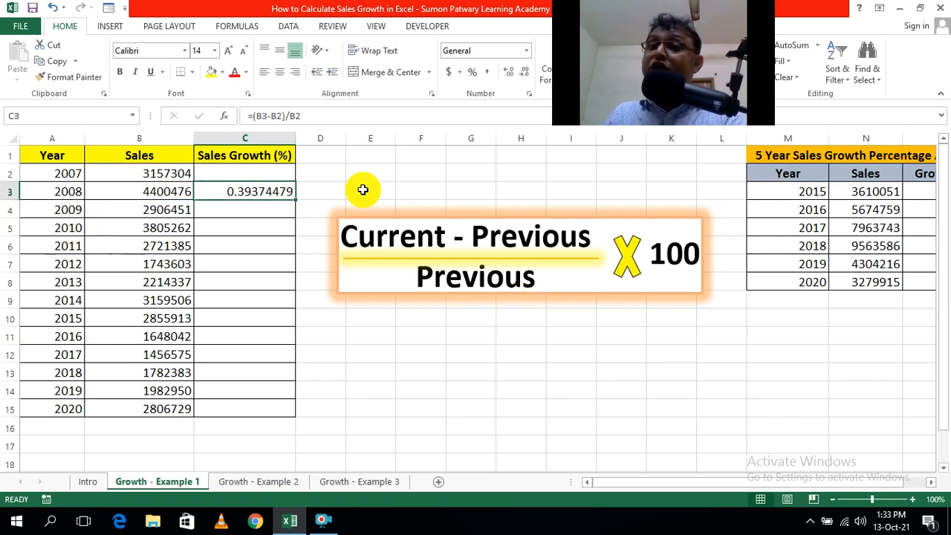
click(405, 177)
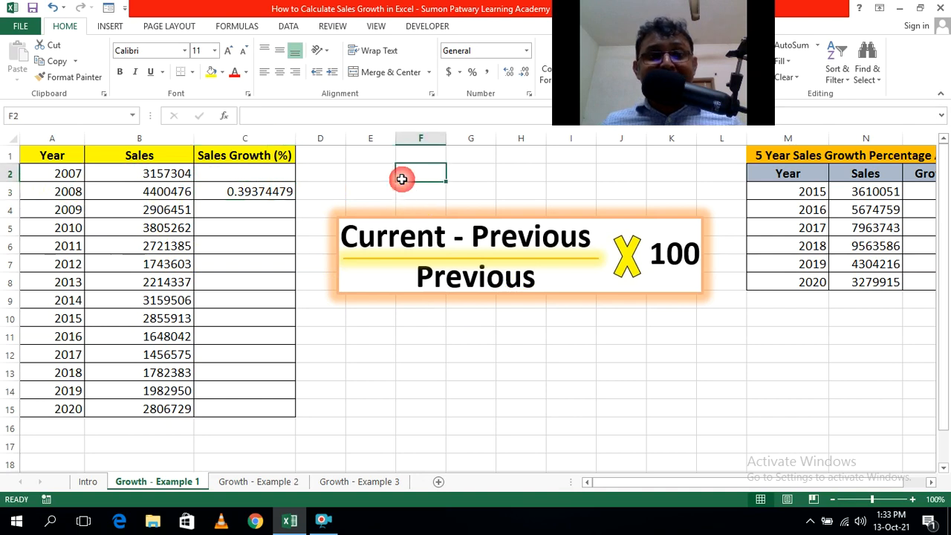
click(260, 192)
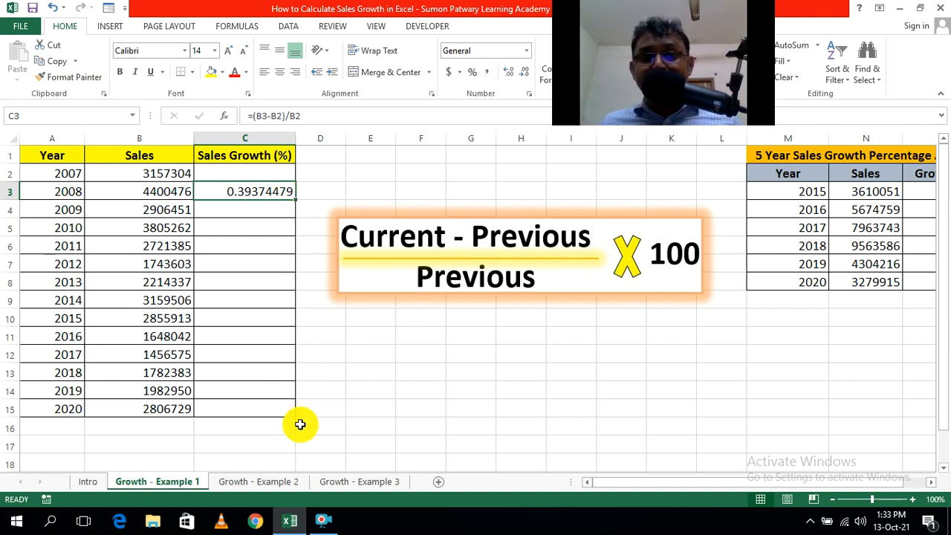
drag(295, 199, 295, 200)
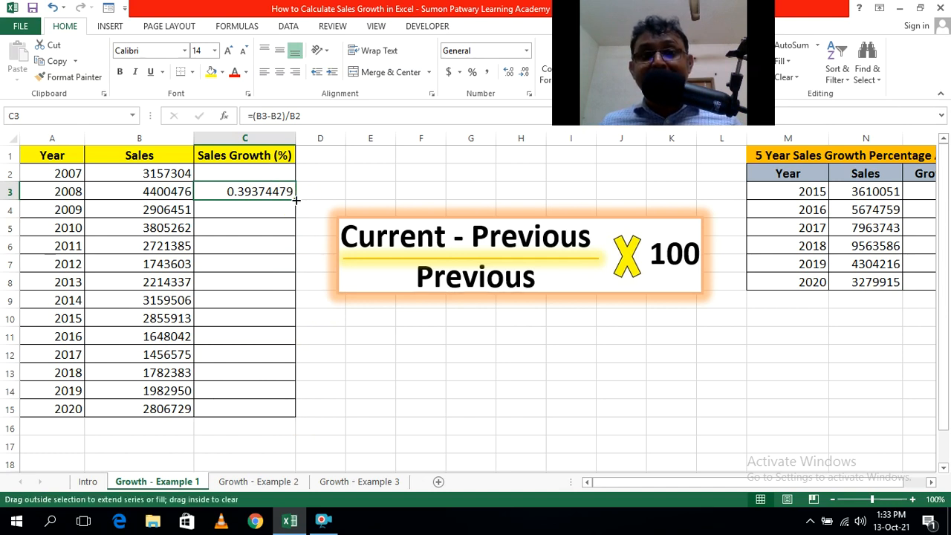
double_click(296, 200)
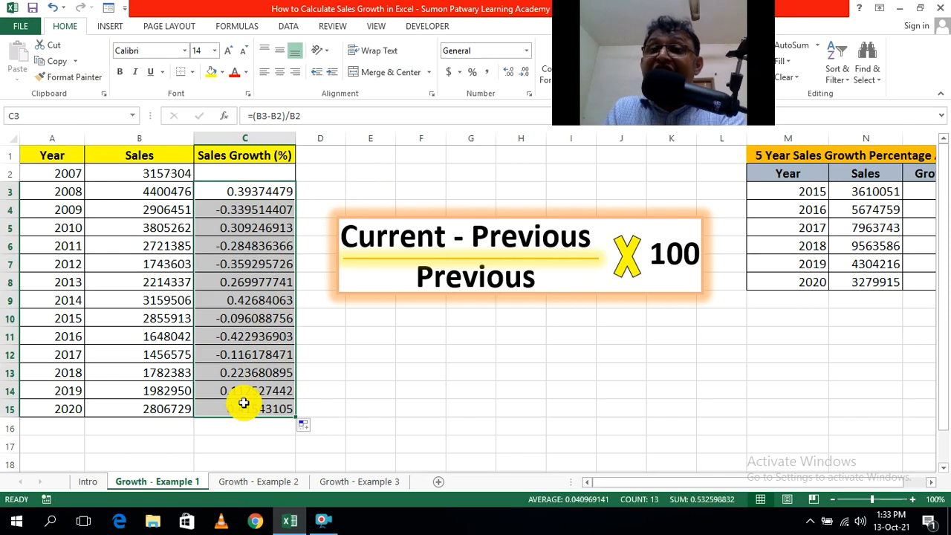
click(456, 393)
click(261, 408)
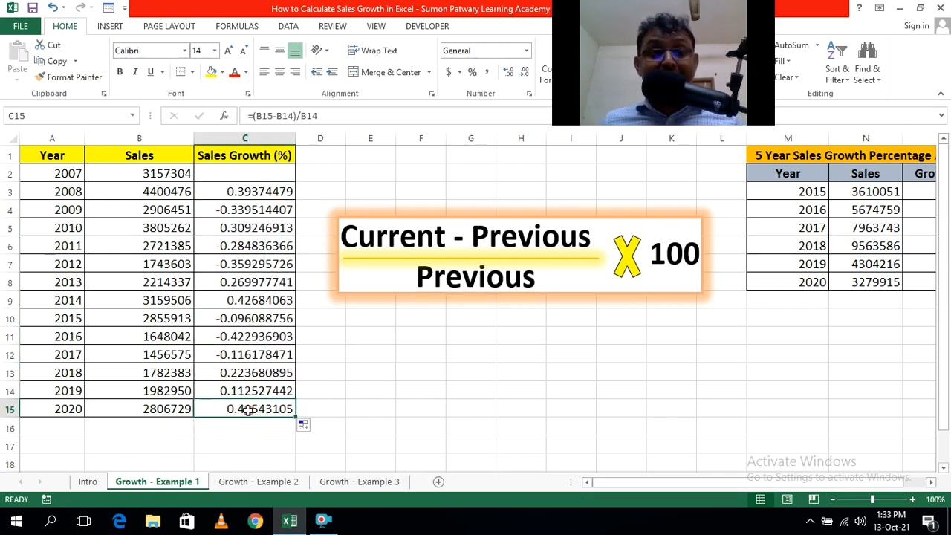
double_click(261, 408)
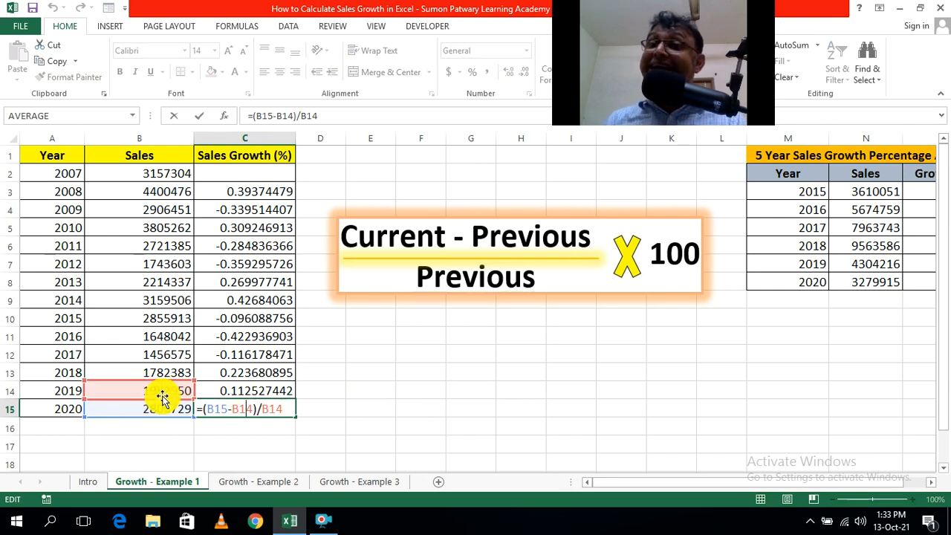
key(Escape)
click(456, 400)
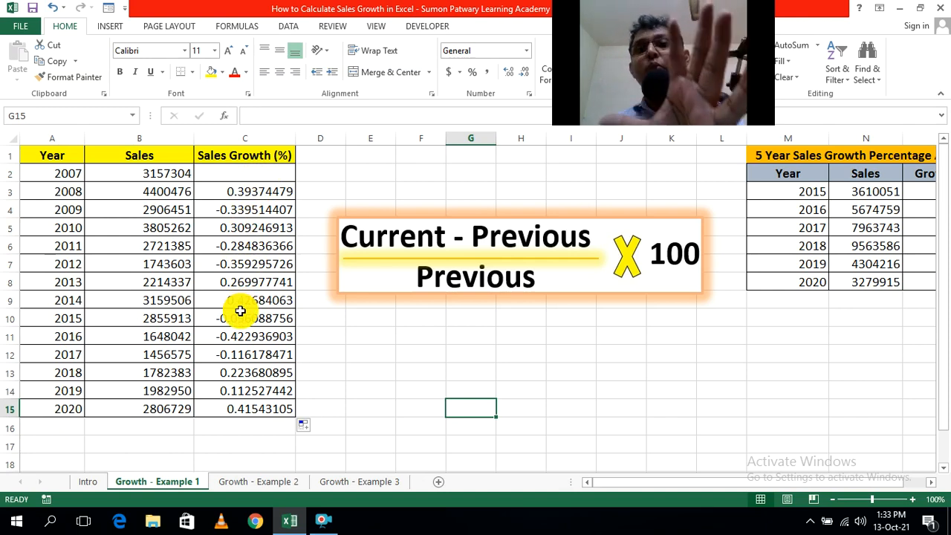
Format the Sales Growth cells C2:C15 as percentages with two decimal places.
drag(248, 176, 248, 405)
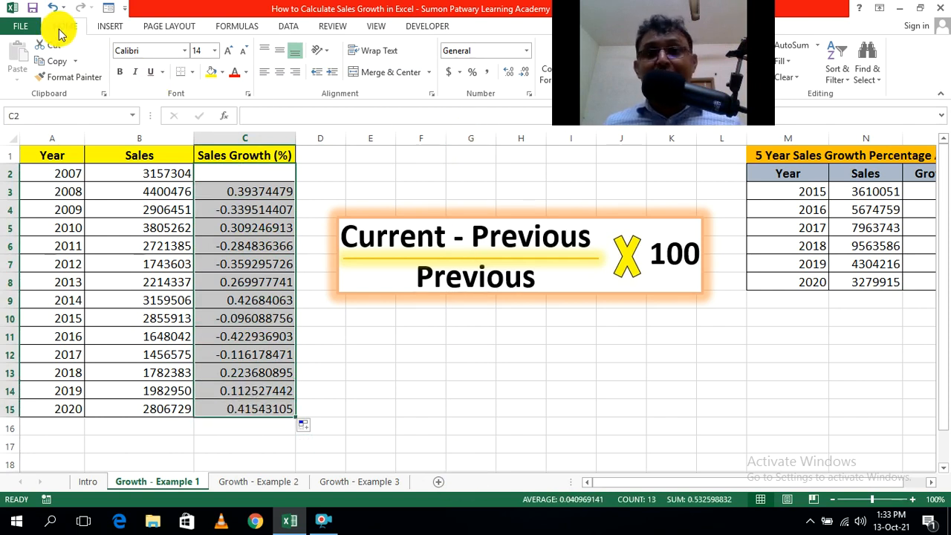
click(472, 75)
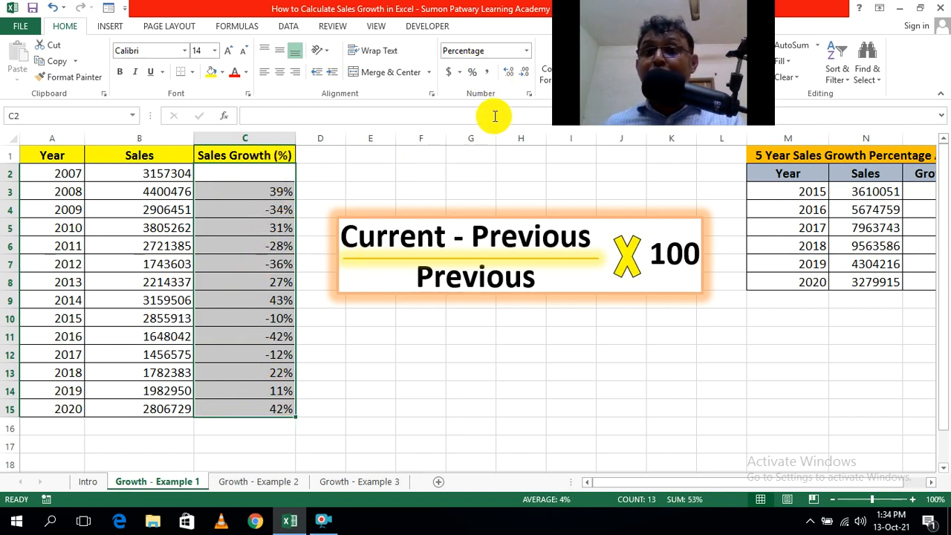
click(508, 74)
click(508, 74)
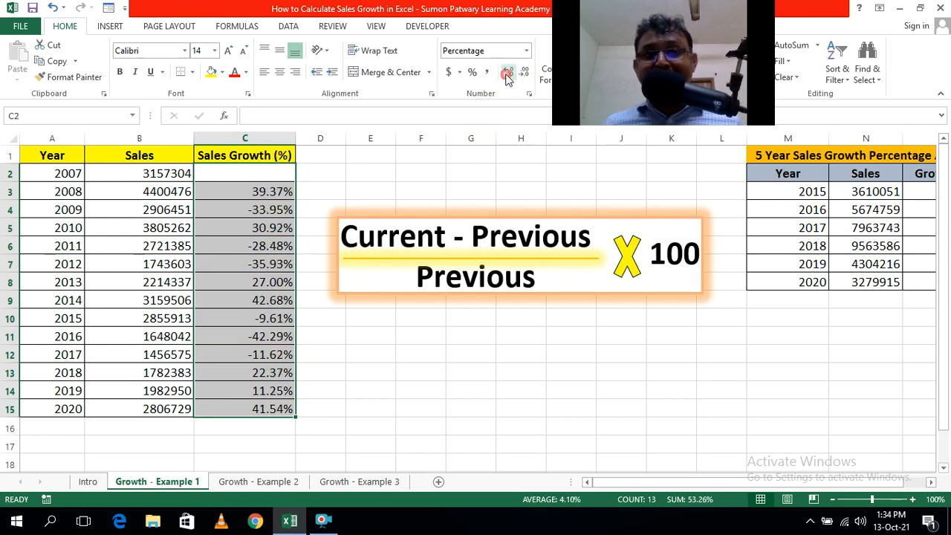
click(471, 385)
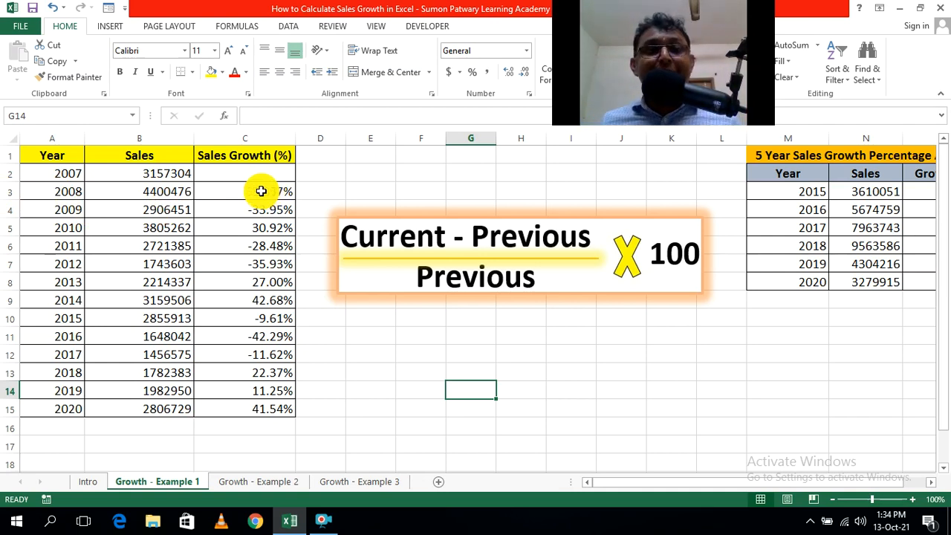
Compare the 2008 and 2009 growth percentages with the sales figures behind them, and inspect the 2020 growth formula in C15.
click(269, 191)
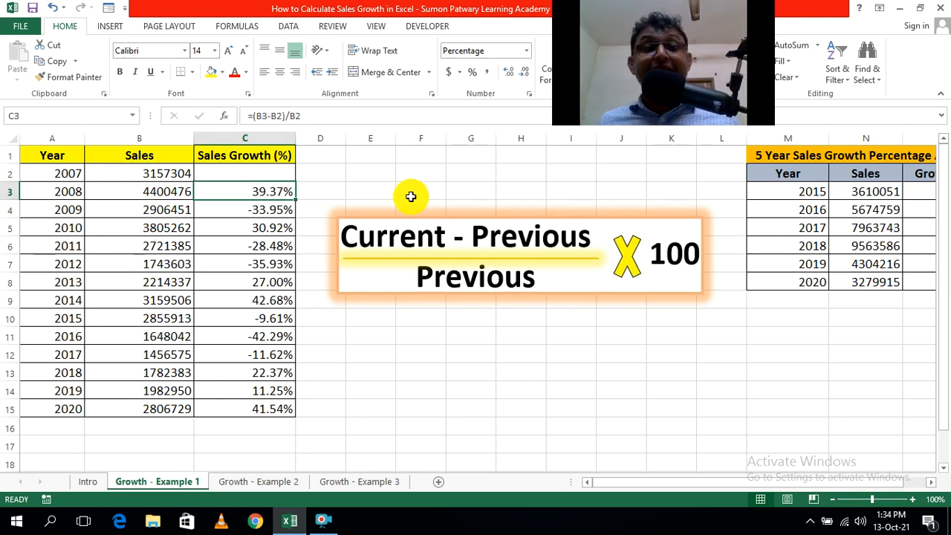
click(143, 190)
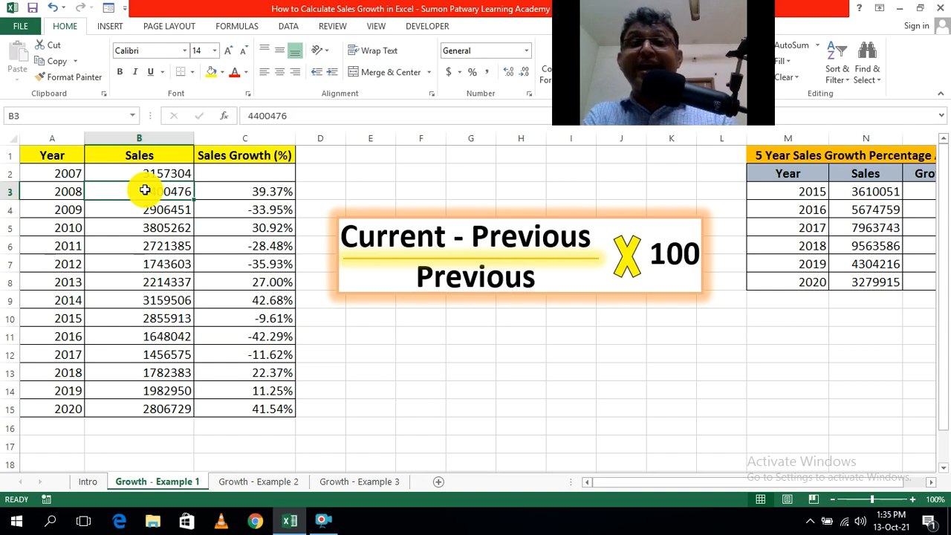
click(127, 173)
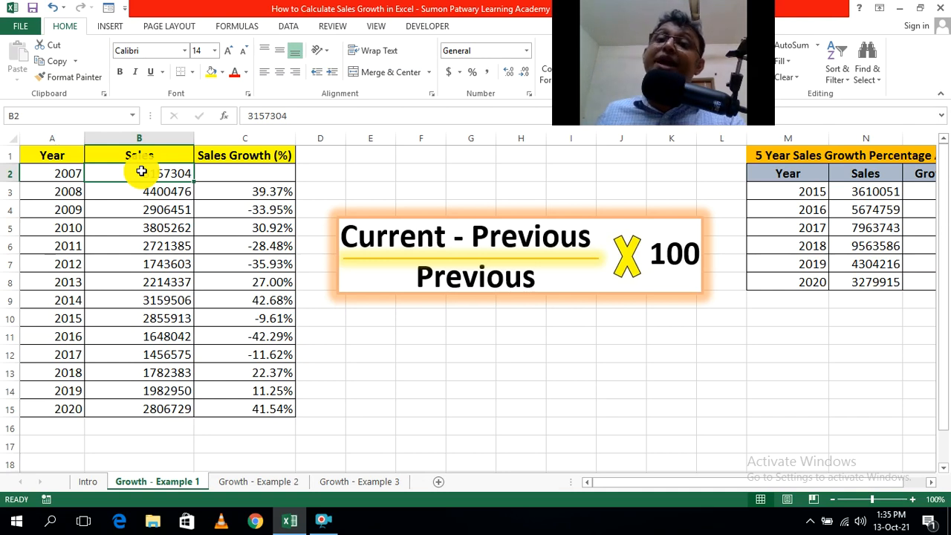
click(526, 406)
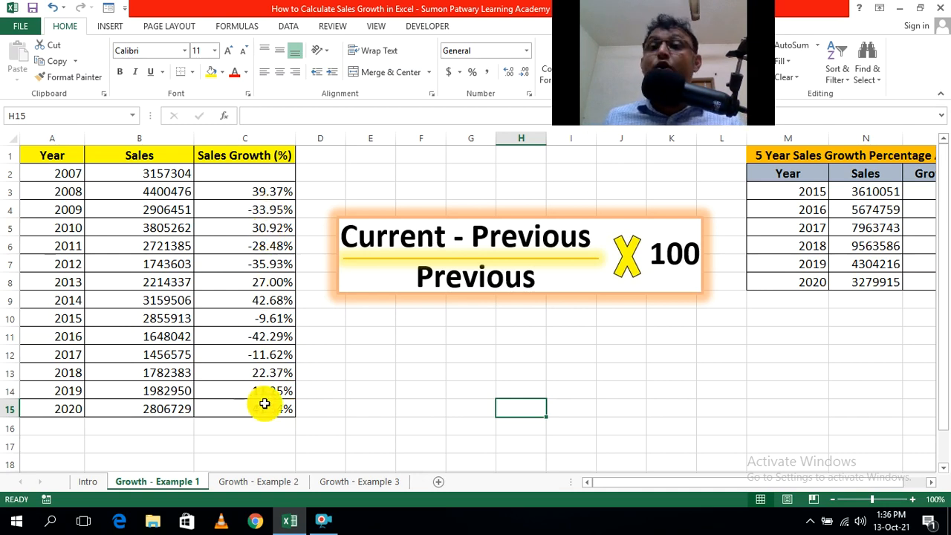
click(270, 211)
click(416, 337)
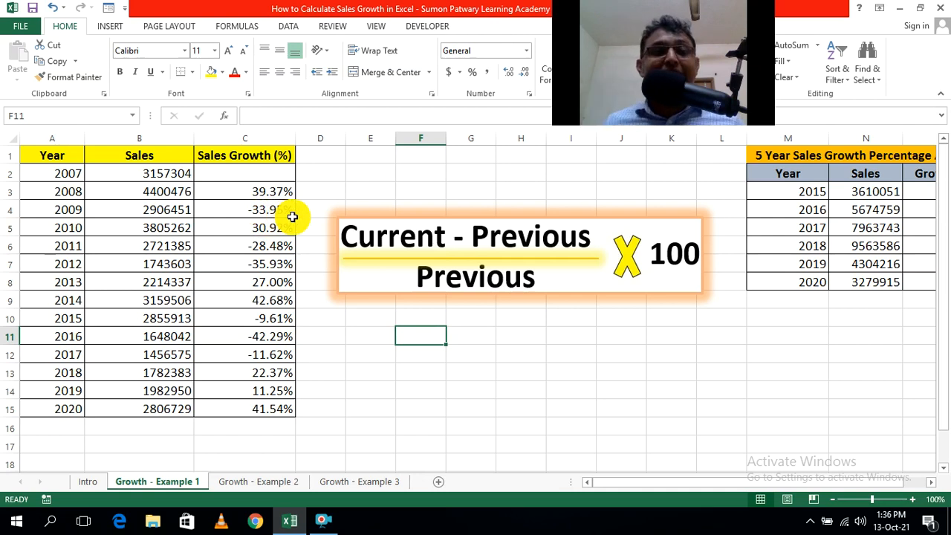
click(269, 212)
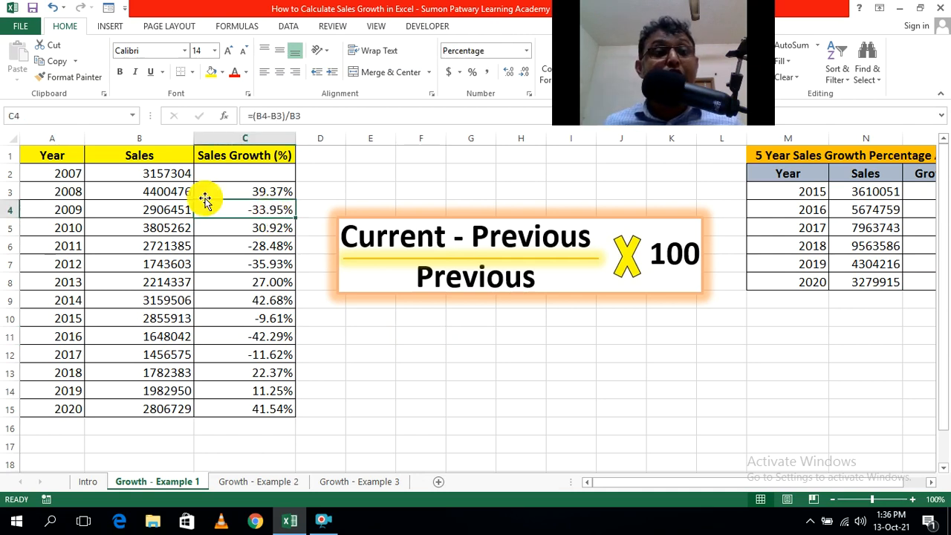
click(163, 191)
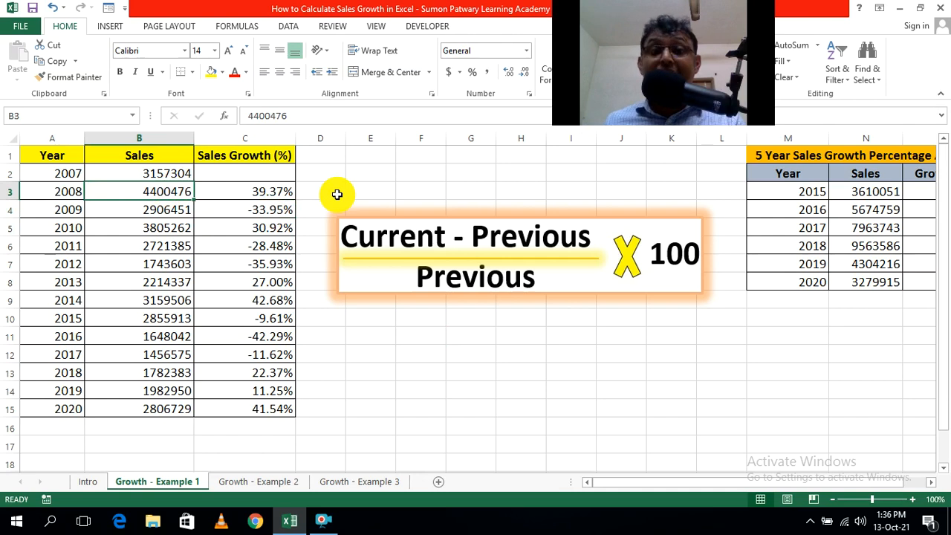
click(228, 209)
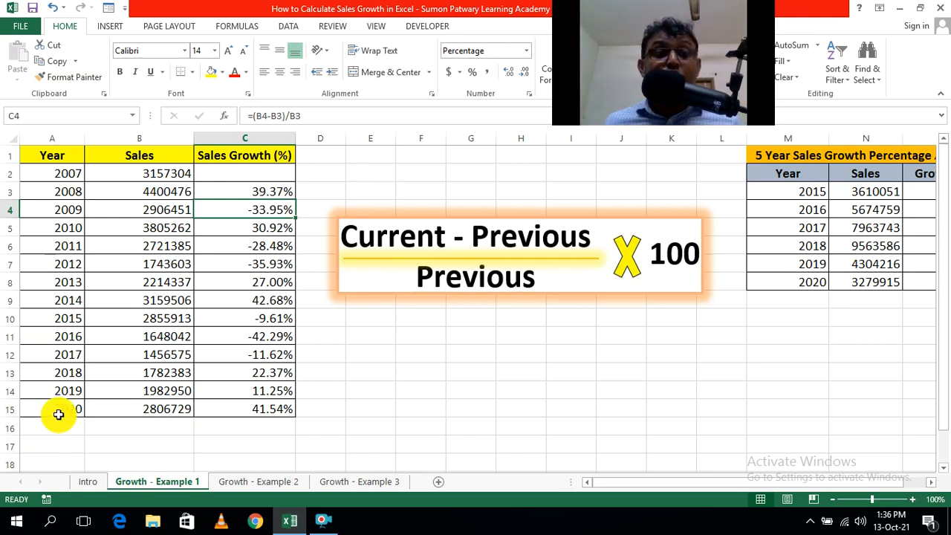
double_click(269, 411)
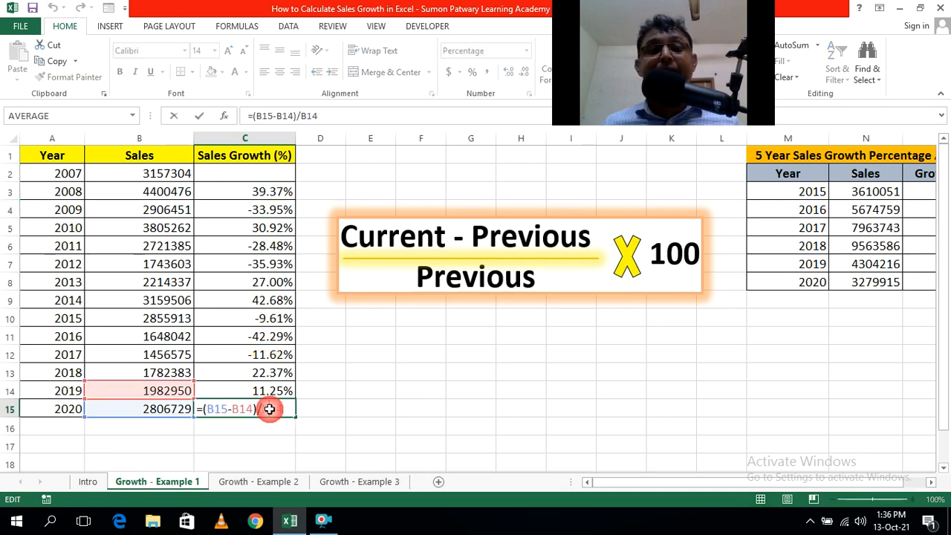
click(372, 408)
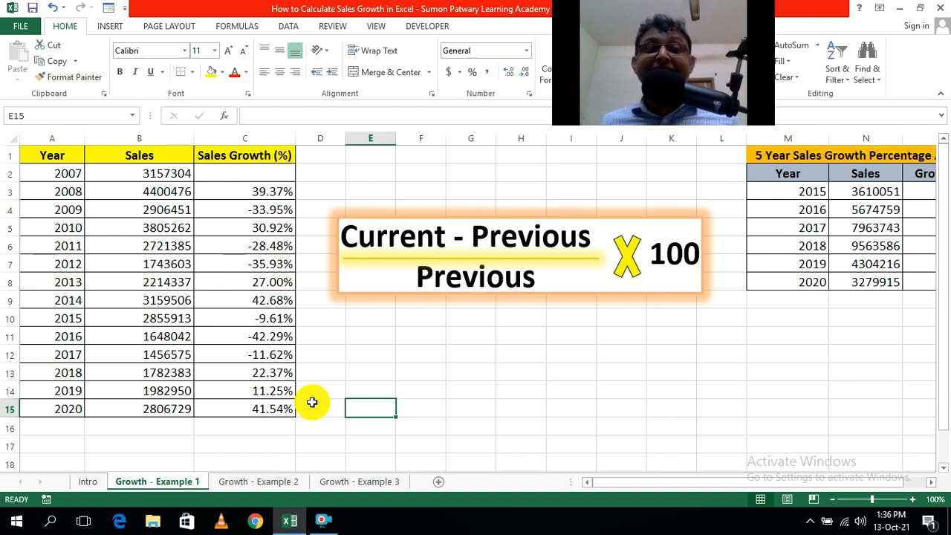
Insert a recommended scatter chart with straight lines and markers from the Year and Sales Growth (%) columns, A1:A15 and C1:C15.
click(534, 427)
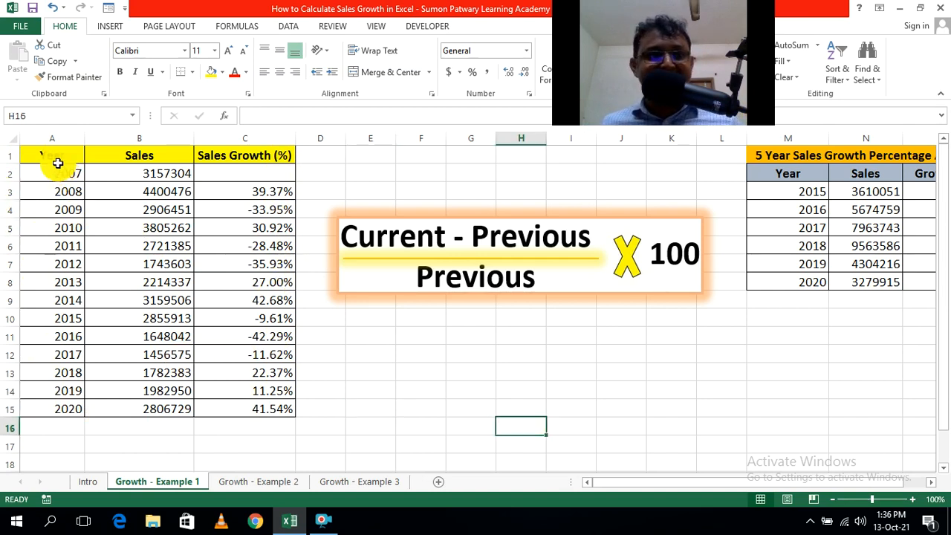
drag(52, 155, 49, 402)
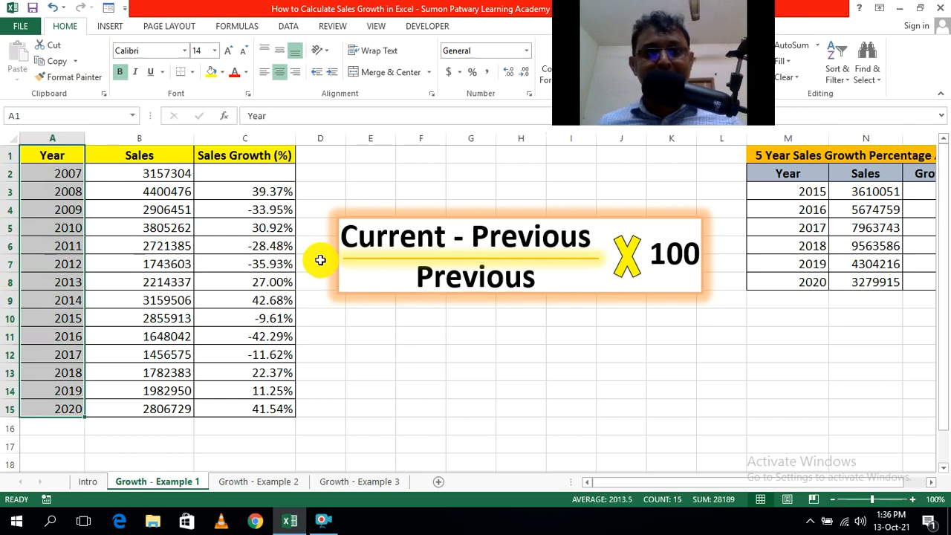
drag(254, 157, 267, 407)
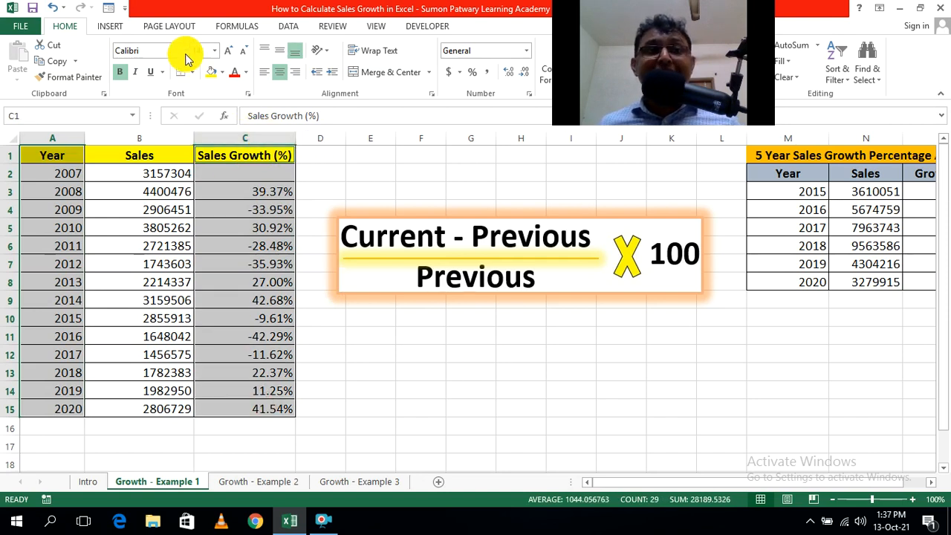
click(113, 30)
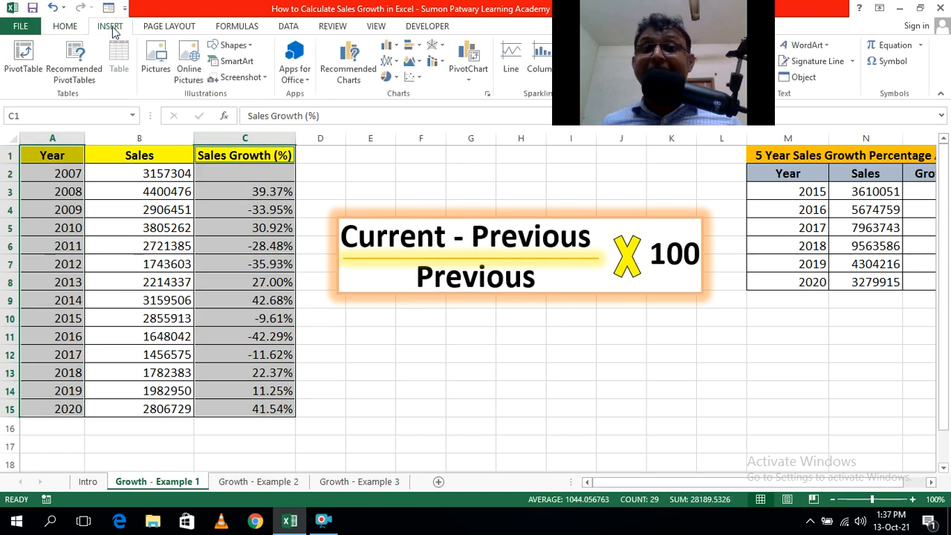
click(350, 72)
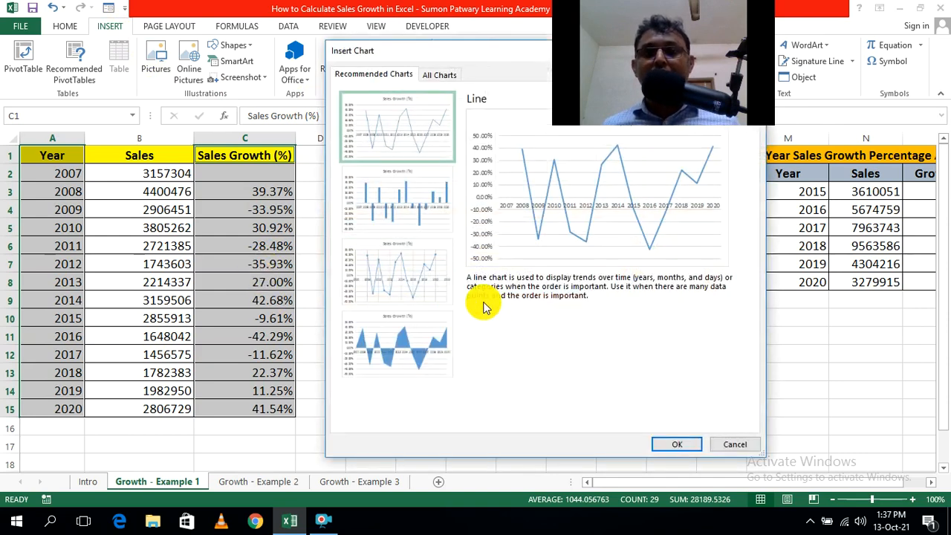
click(414, 281)
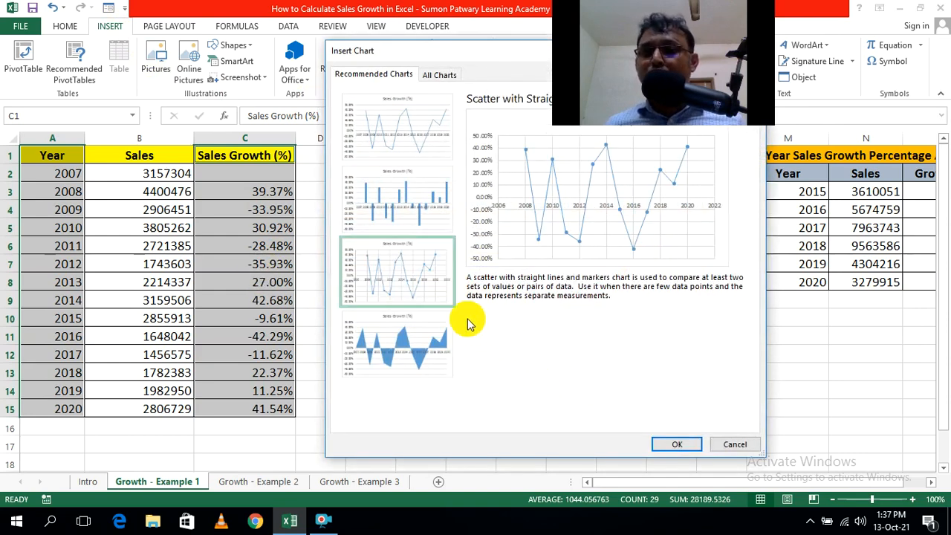
click(675, 443)
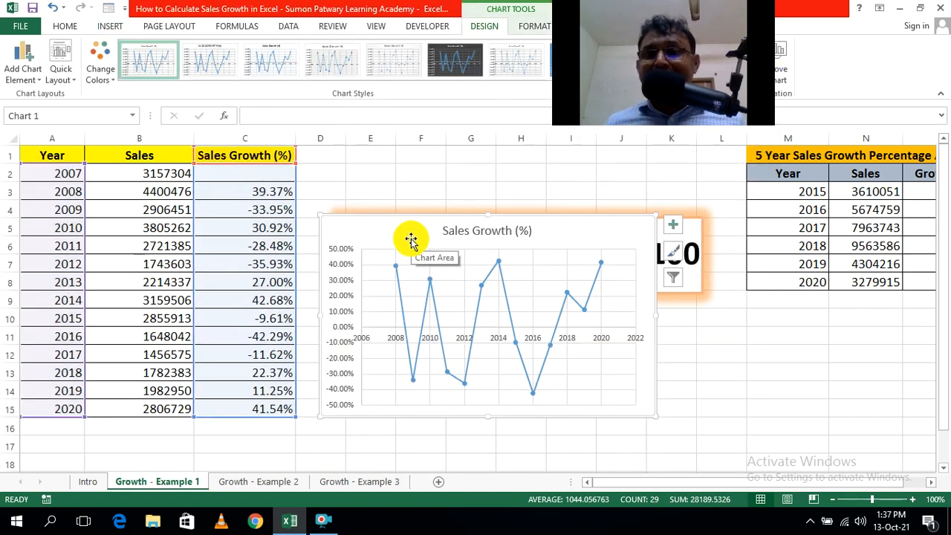
Remove the vertical and horizontal gridlines from the Sales Growth (%) chart and add data labels to its points.
click(603, 297)
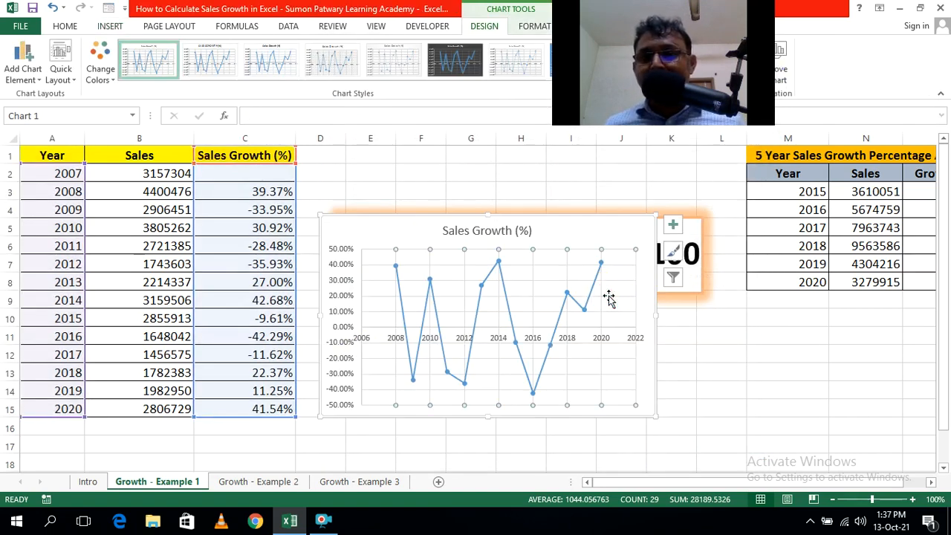
click(621, 266)
key(Delete)
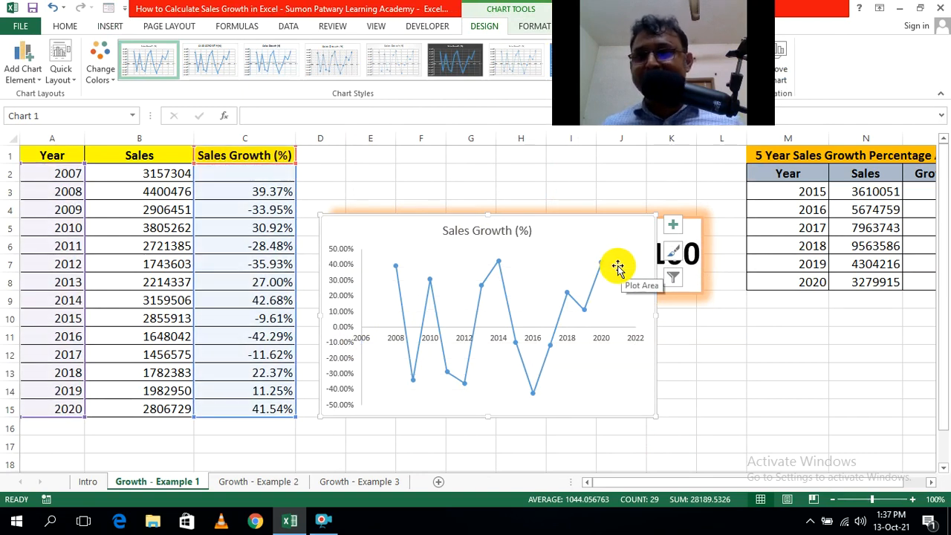
click(672, 234)
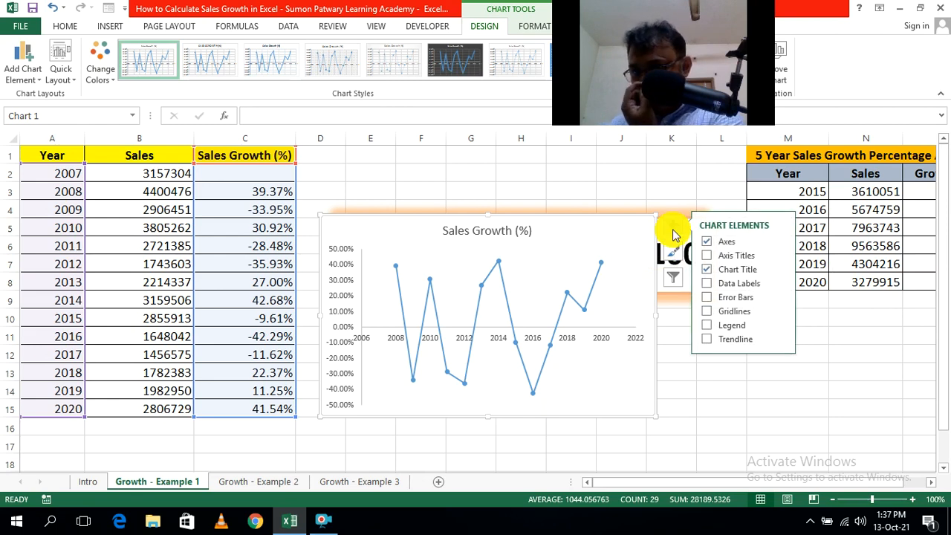
click(780, 283)
click(817, 338)
click(784, 408)
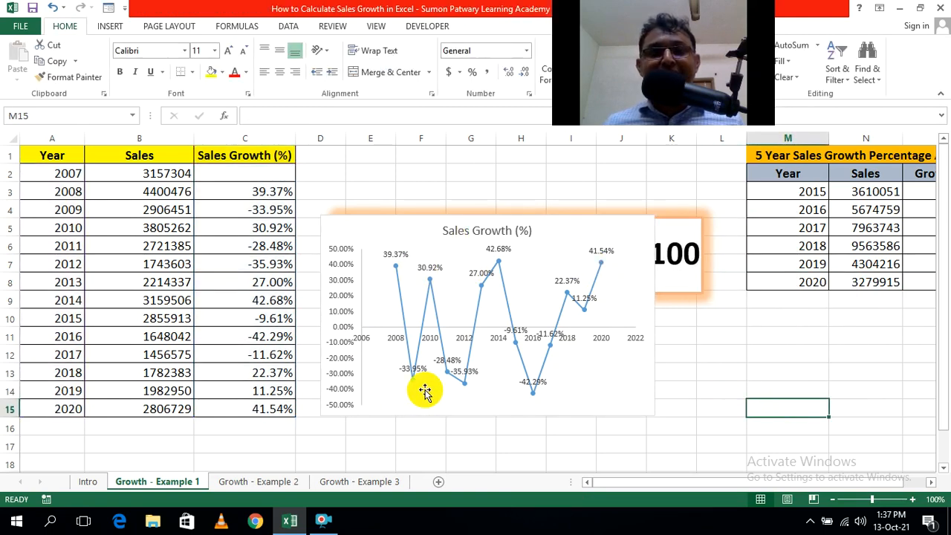
Delete the Sales Growth (%) chart from the sheet.
drag(557, 235, 532, 225)
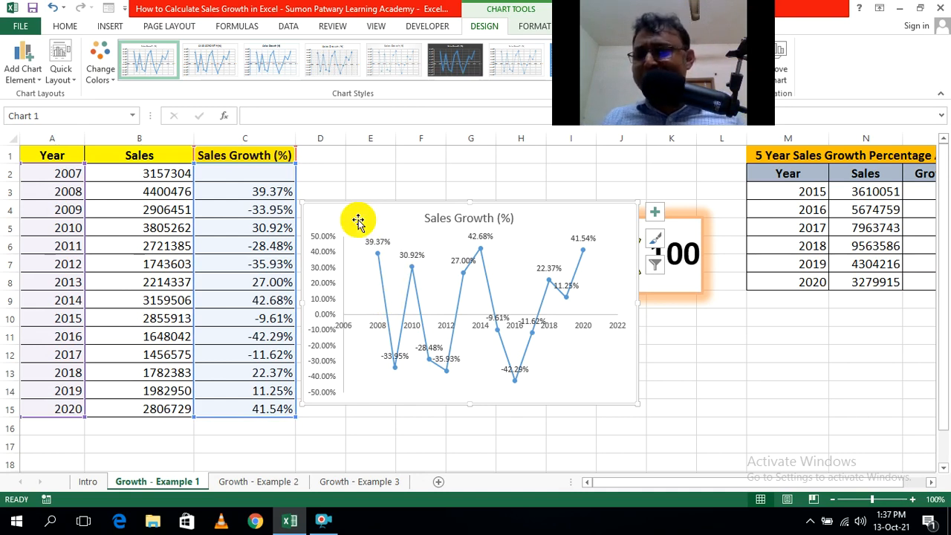
key(Delete)
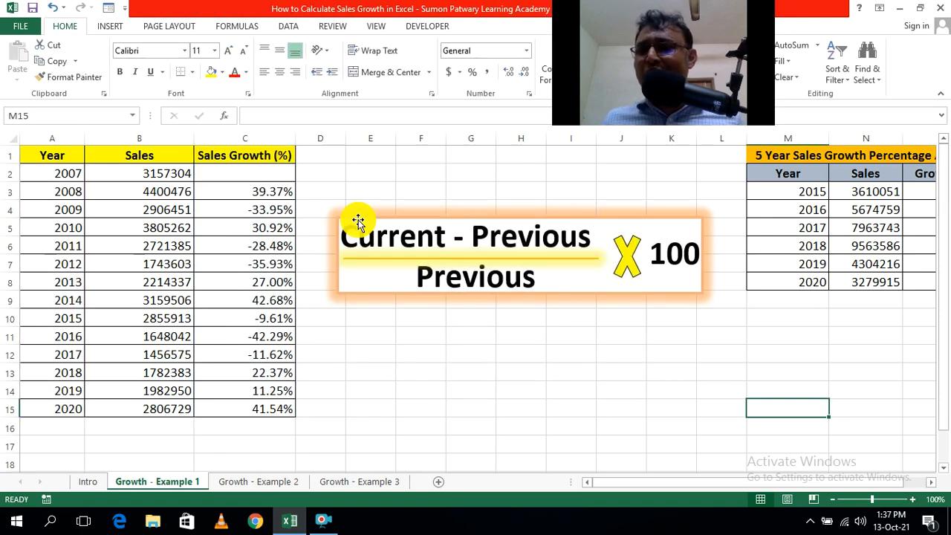
Review the 5 Year Sales Growth Percentage Analysis table against the yearly growth table to compare how growth is calculated.
click(931, 482)
click(931, 482)
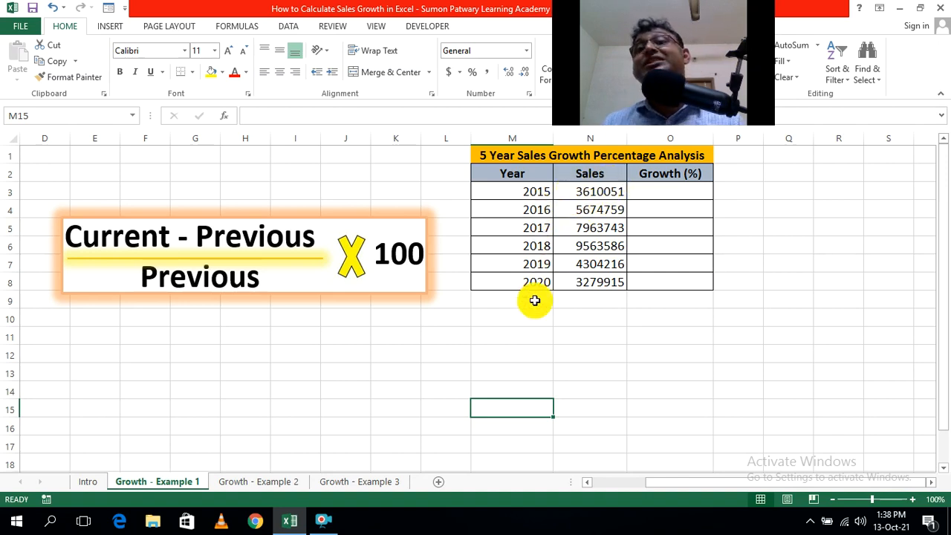
click(591, 488)
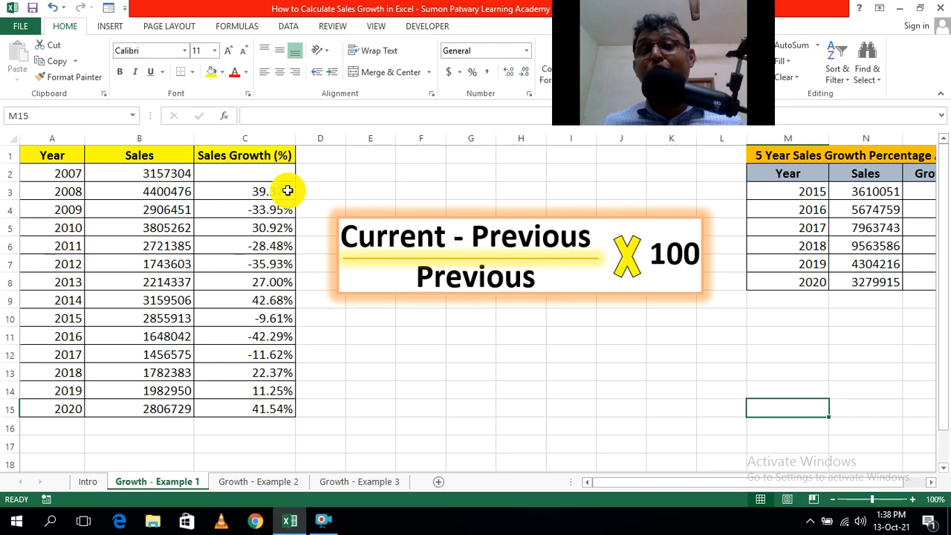
click(925, 483)
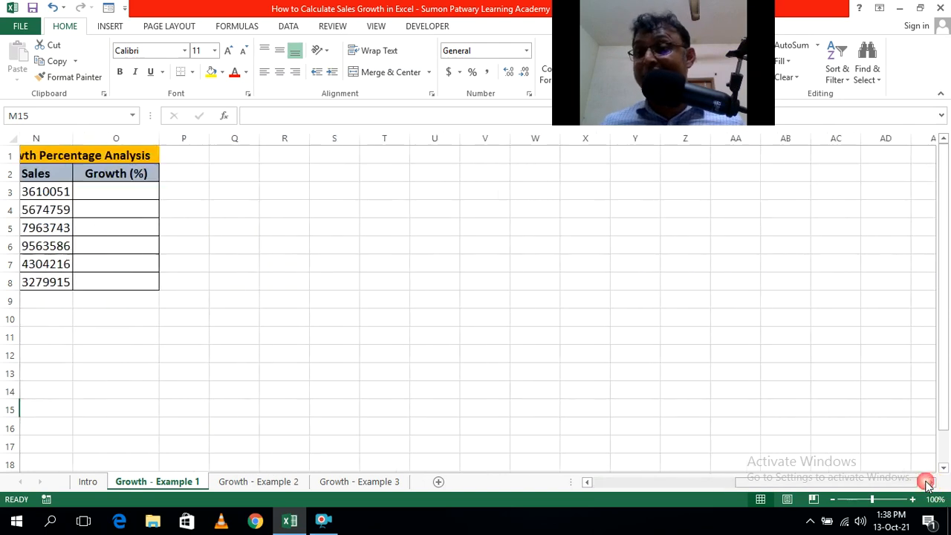
click(590, 485)
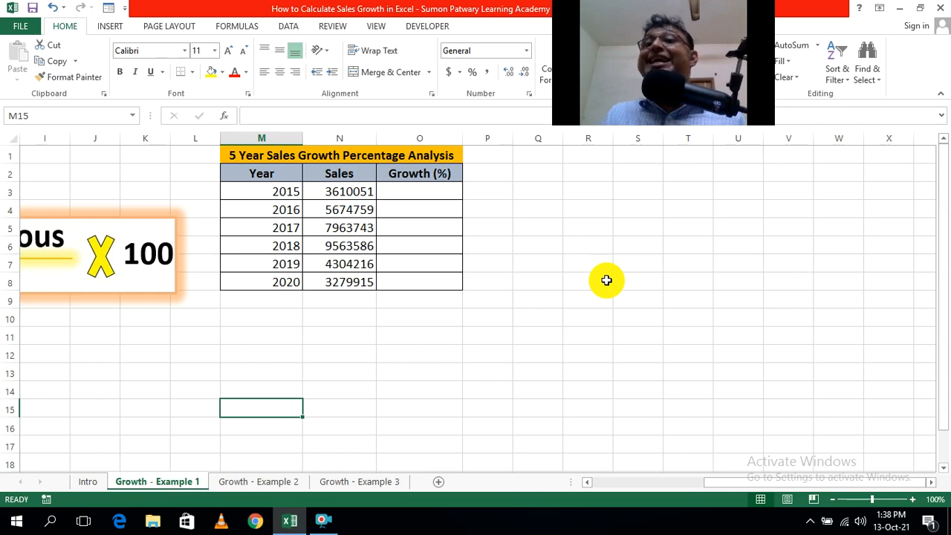
click(588, 482)
drag(590, 483, 590, 481)
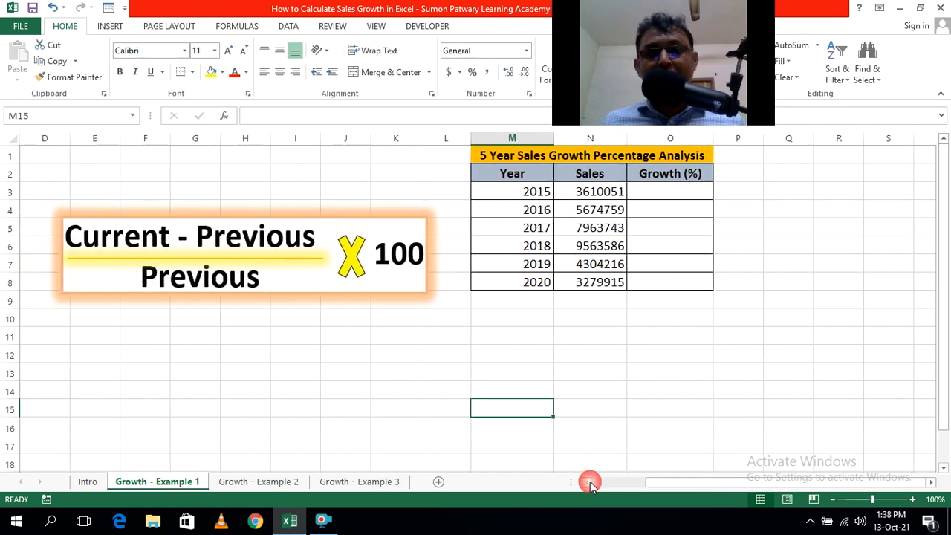
Build the 2016 growth formula =(N4-N3)/N3 in cell O4 of the 5 Year Sales Growth Percentage Analysis table.
click(661, 211)
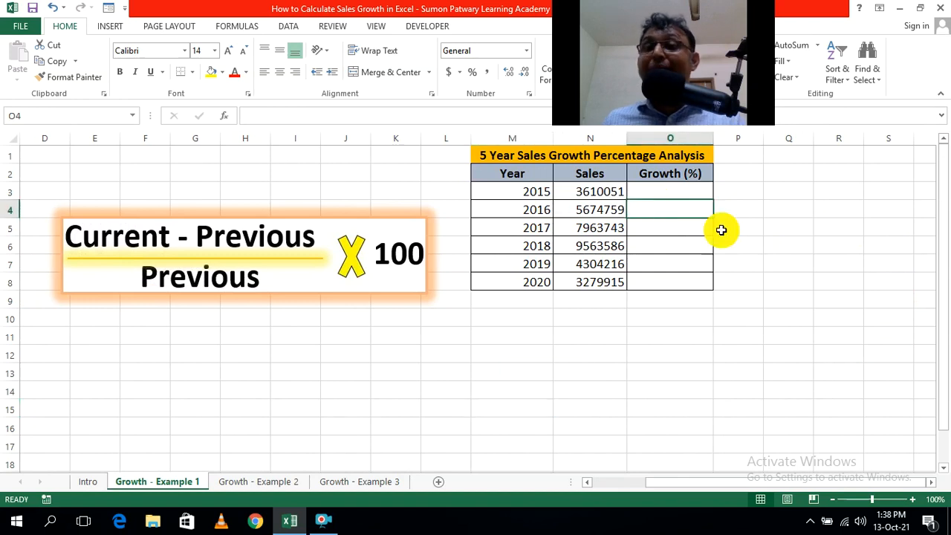
text(=)
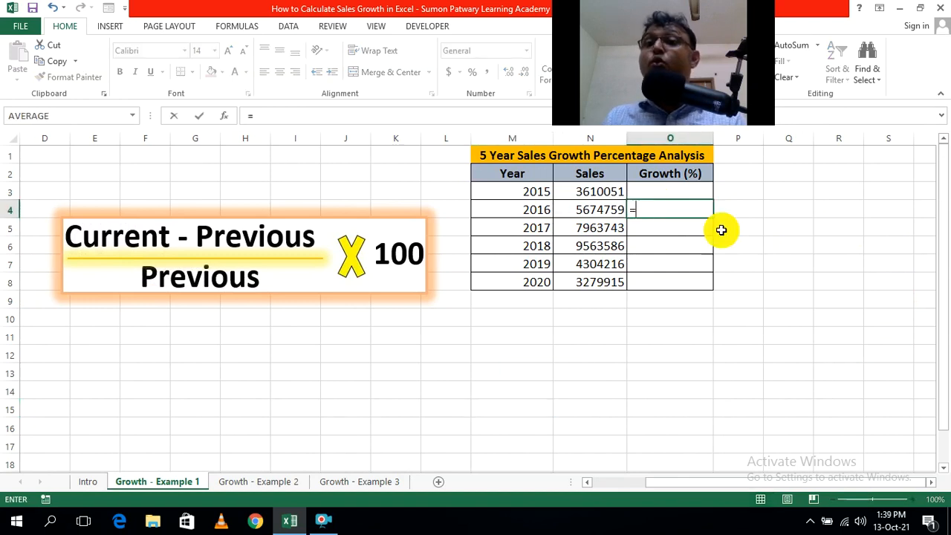
text(()
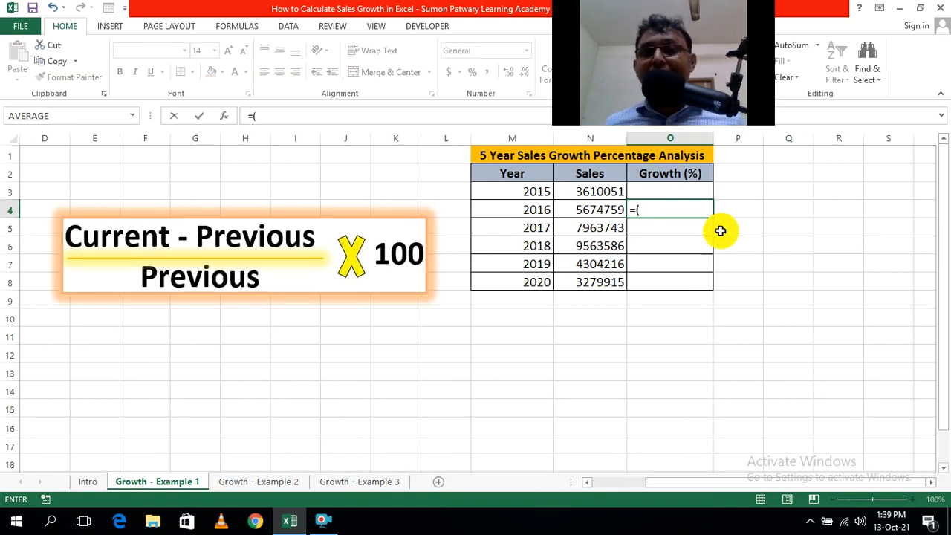
click(595, 212)
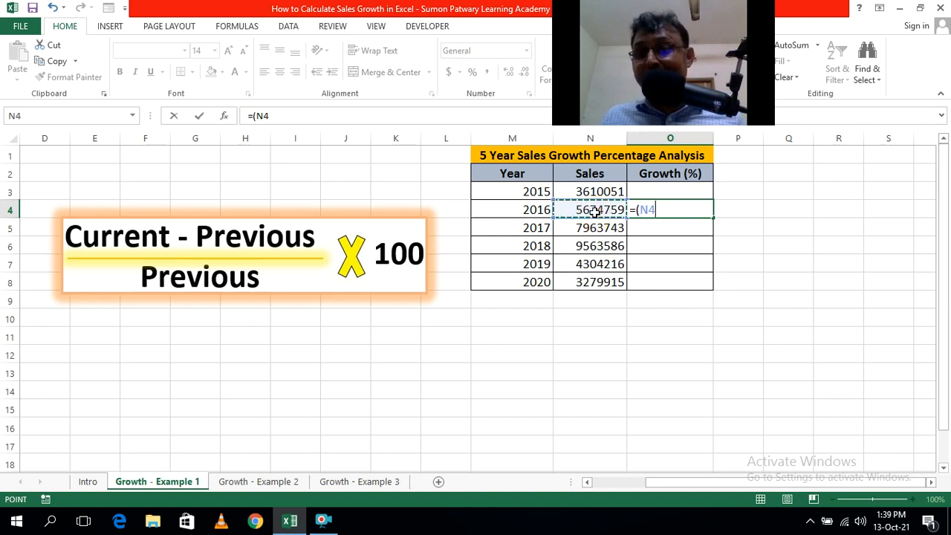
text(-)
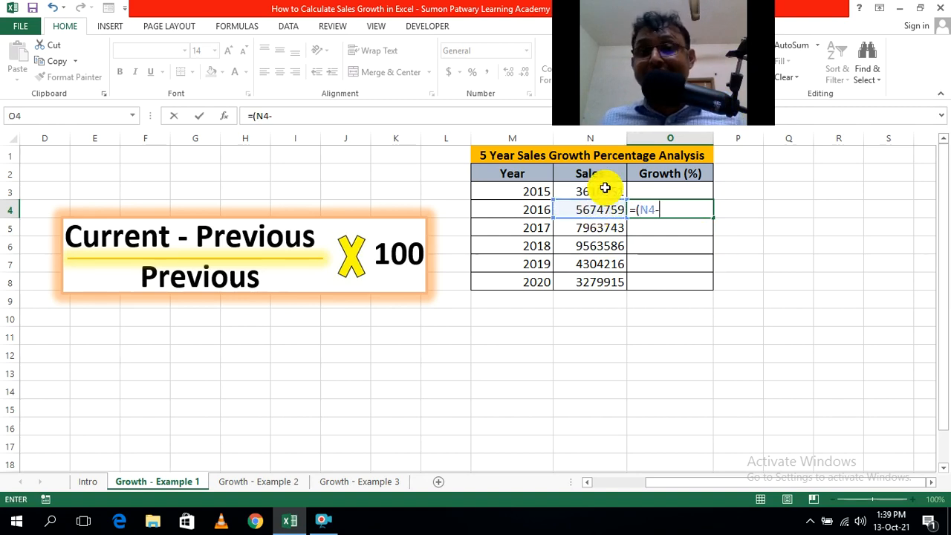
click(603, 188)
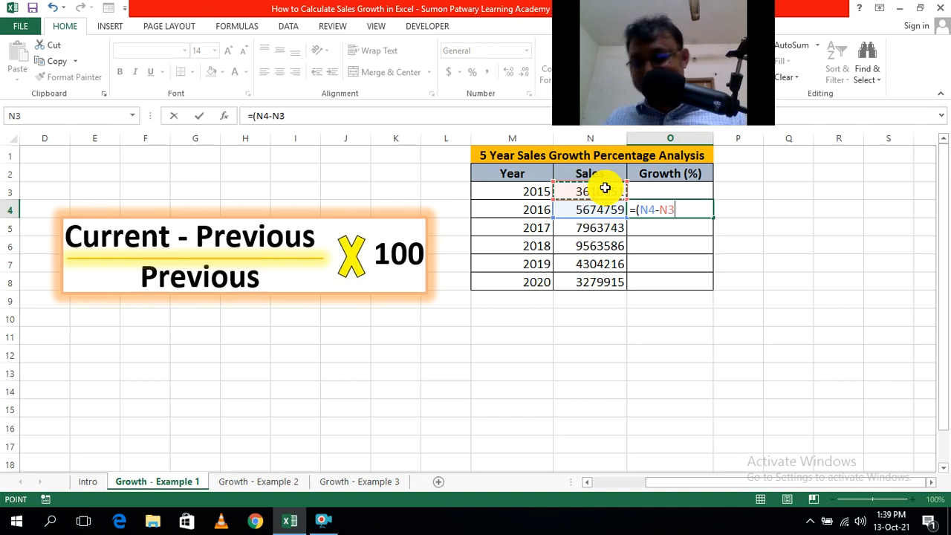
text())
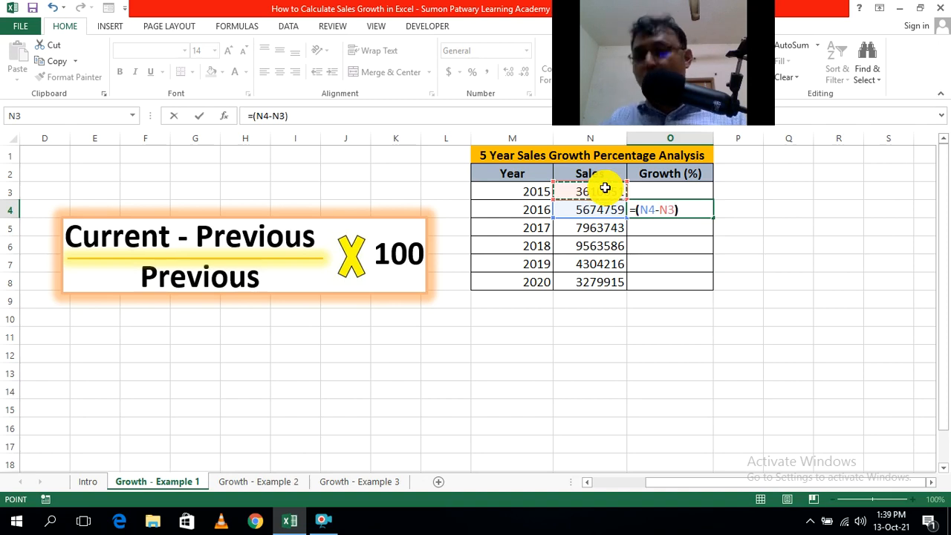
text(/)
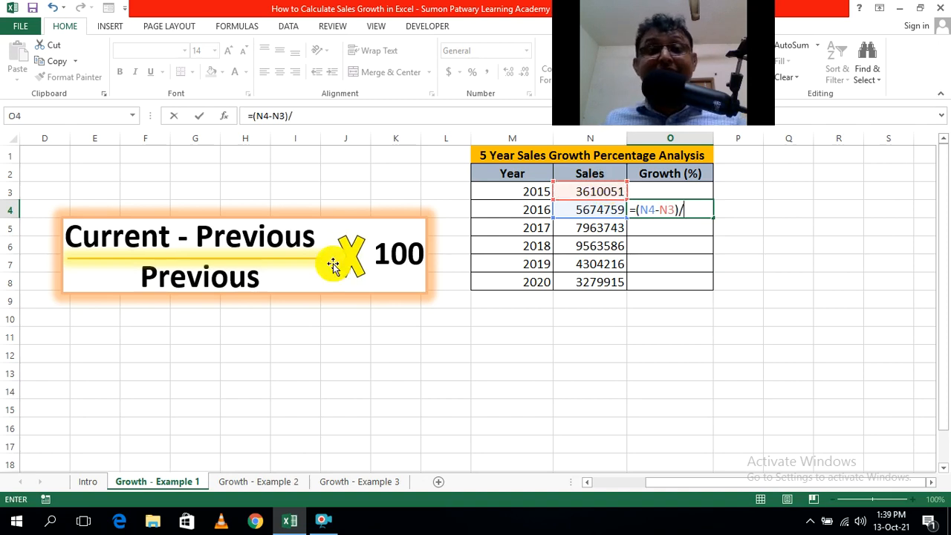
click(588, 191)
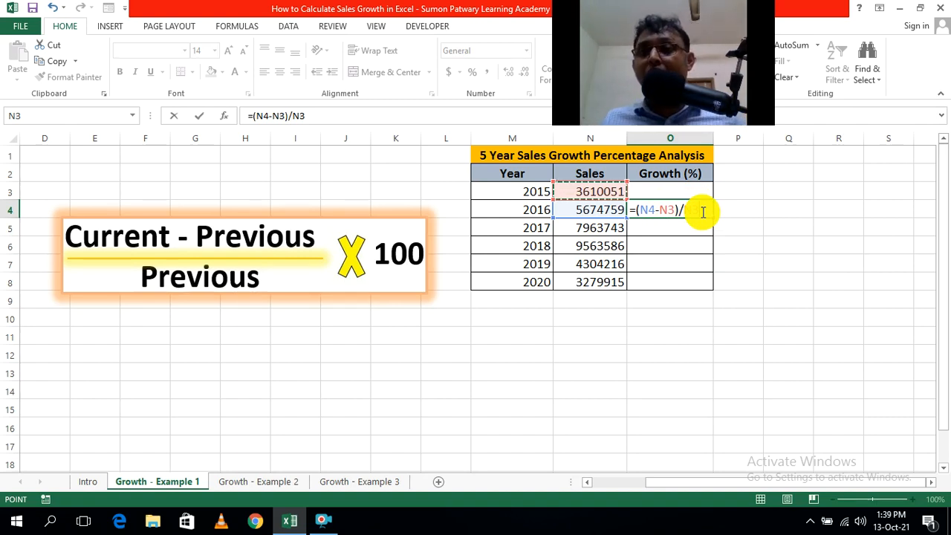
Make both N3 references in the O4 formula absolute, giving =(N4-$N$3)/$N$3, and enter the formula.
click(676, 210)
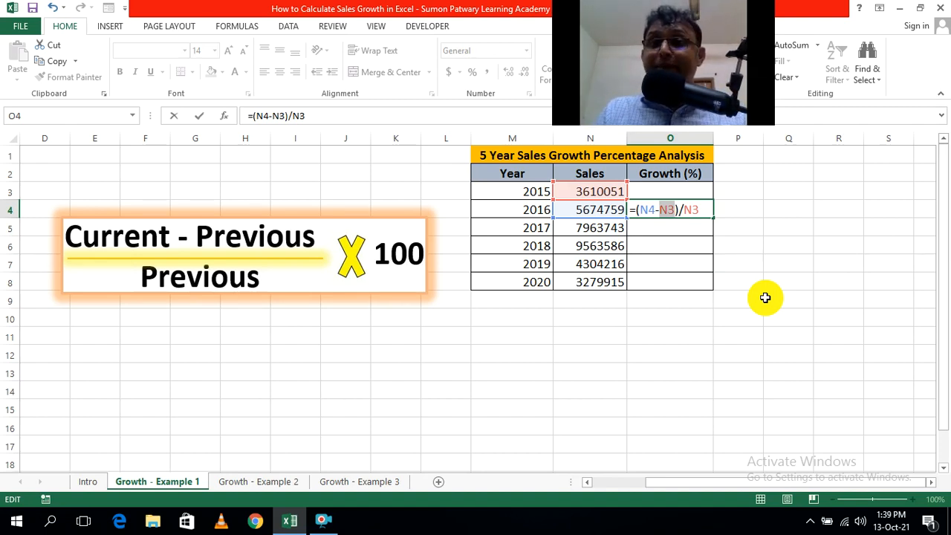
key(F4)
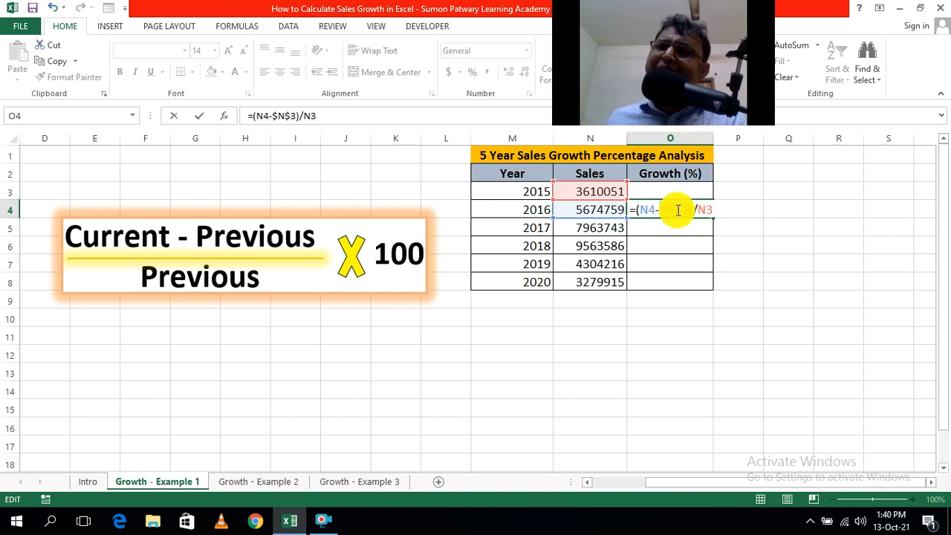
double_click(671, 209)
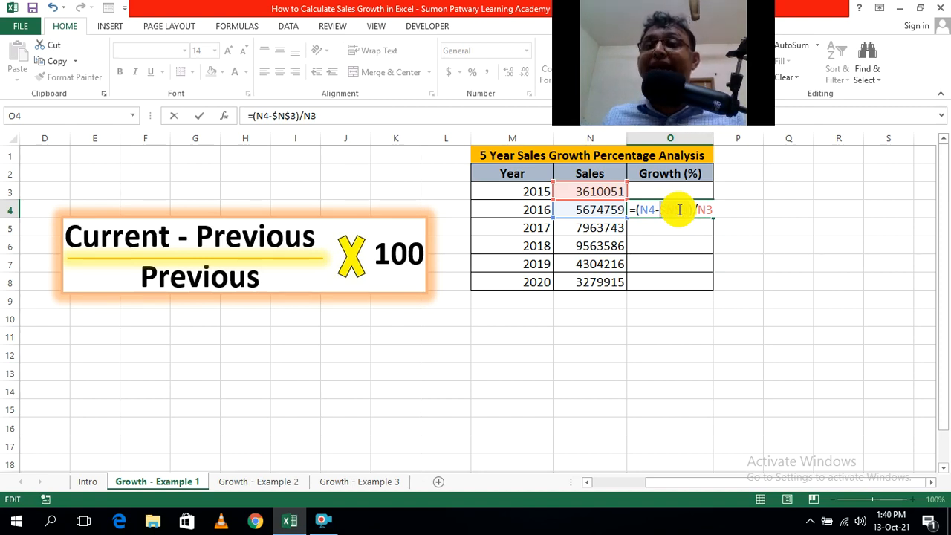
double_click(679, 210)
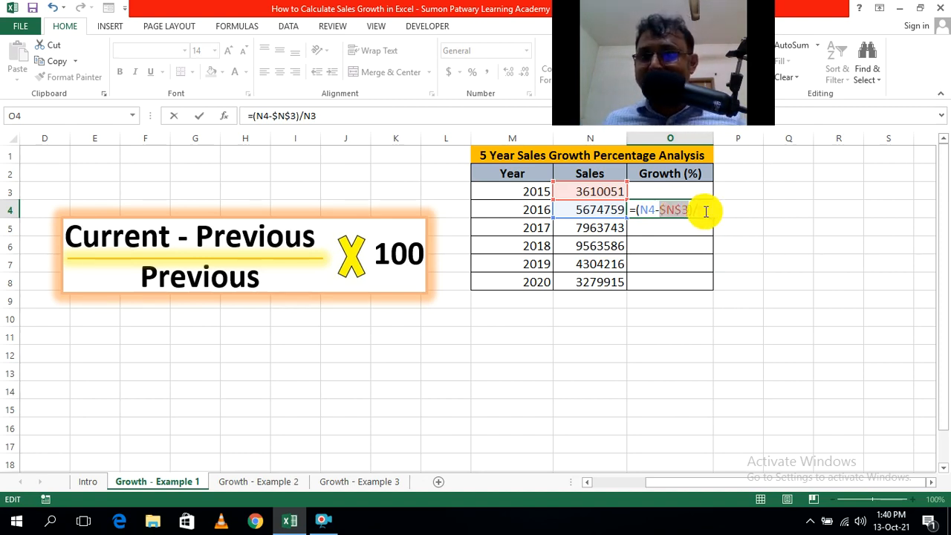
click(707, 209)
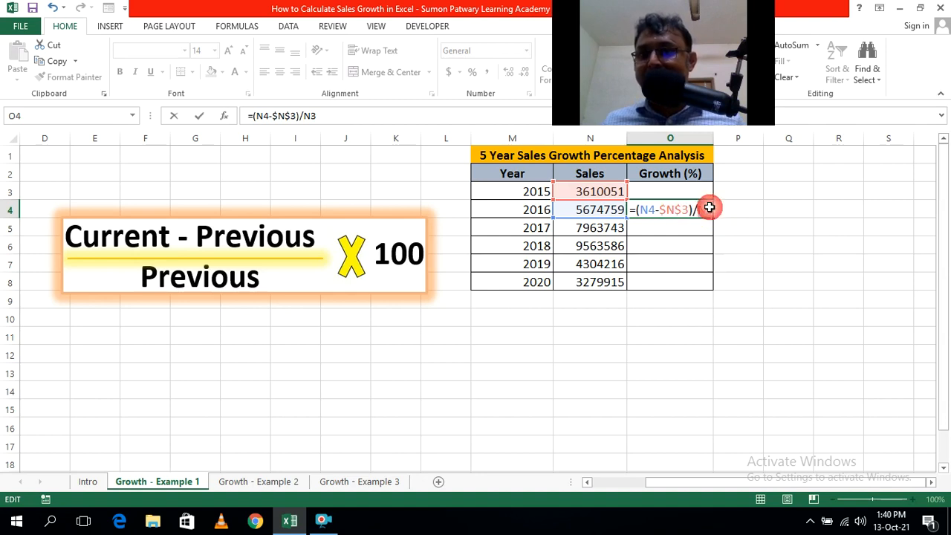
drag(710, 208, 794, 231)
key(F4)
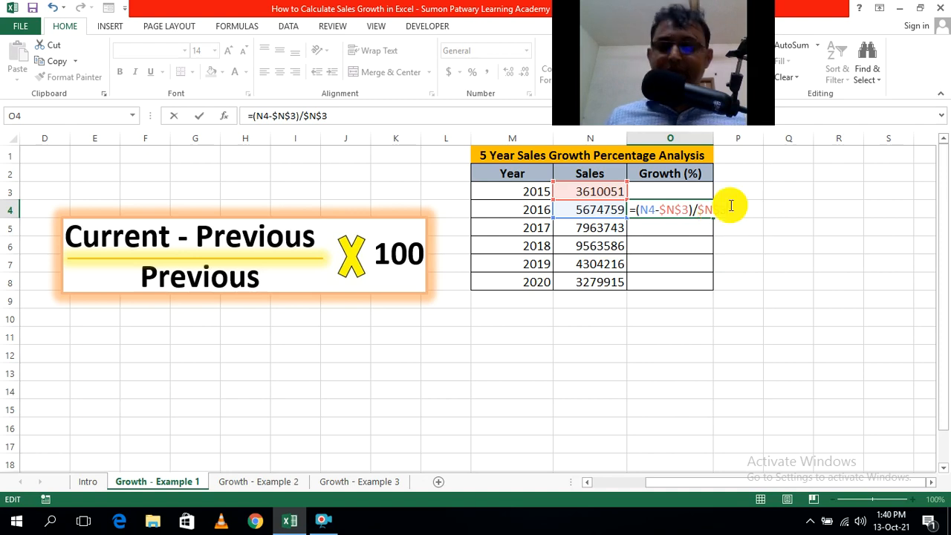
key(Return)
click(754, 229)
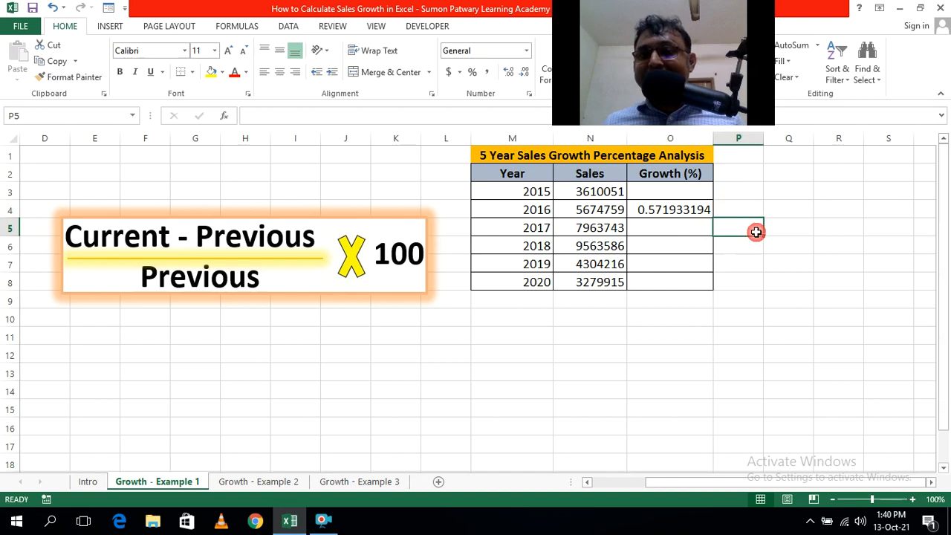
click(685, 208)
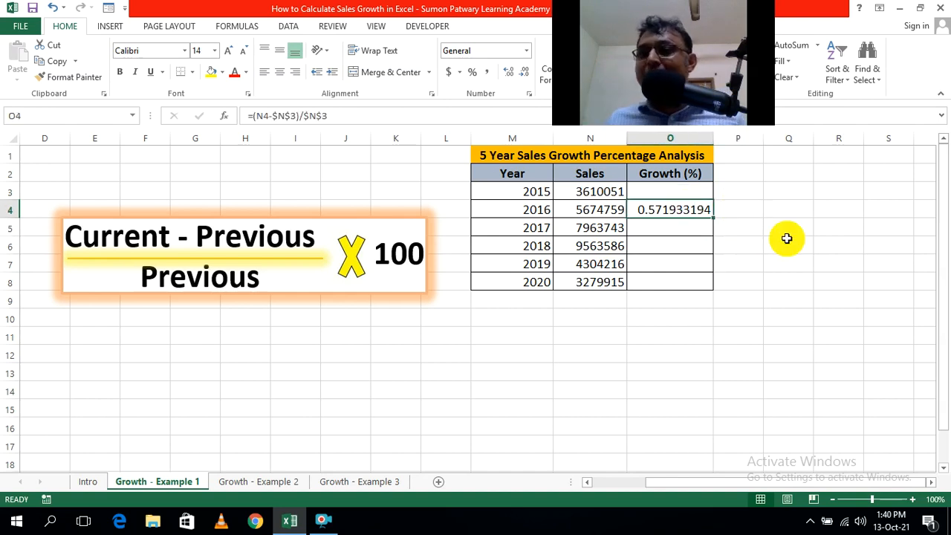
Copy the 2016 growth formula from O4 down through O8 for the years 2017 to 2020.
click(782, 246)
click(687, 209)
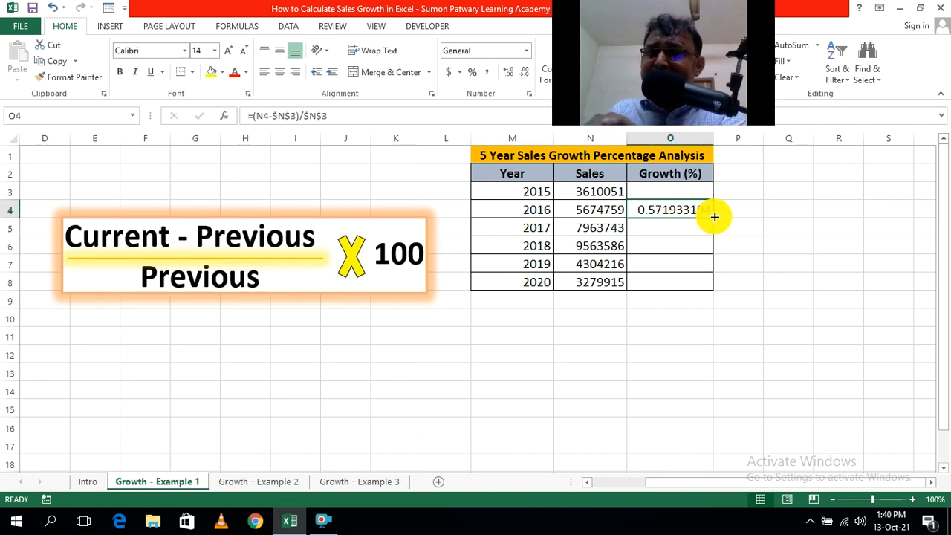
drag(715, 217, 710, 285)
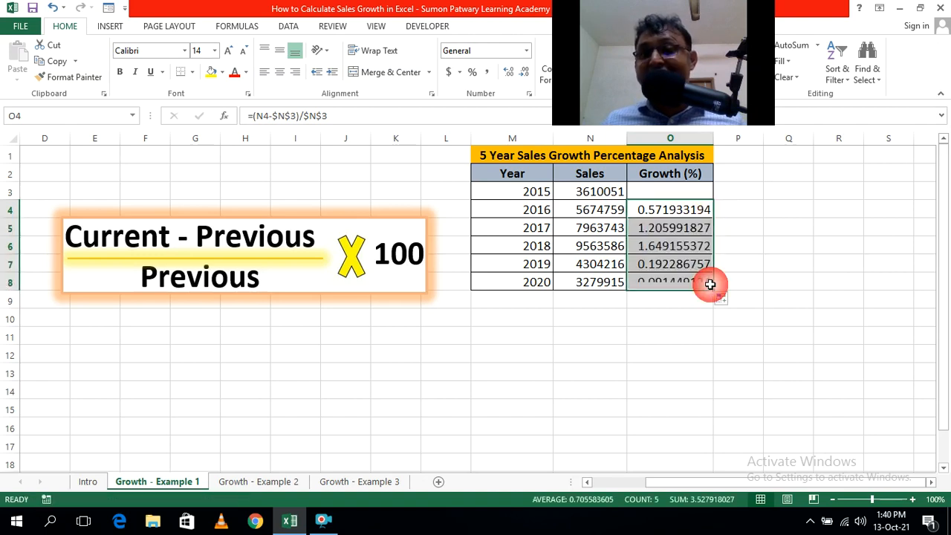
click(785, 283)
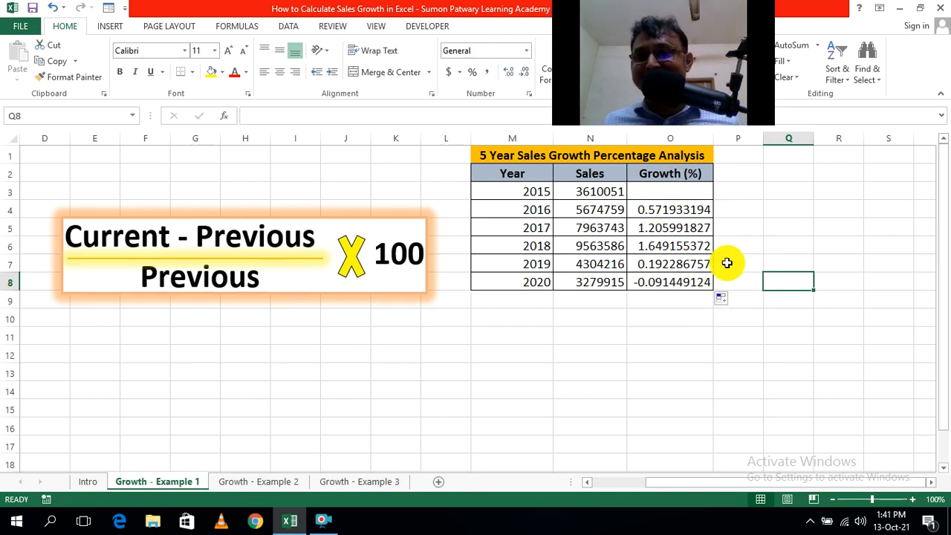
Format the Growth (%) cells O3:O8 as percentages with two decimal places.
drag(646, 191, 647, 281)
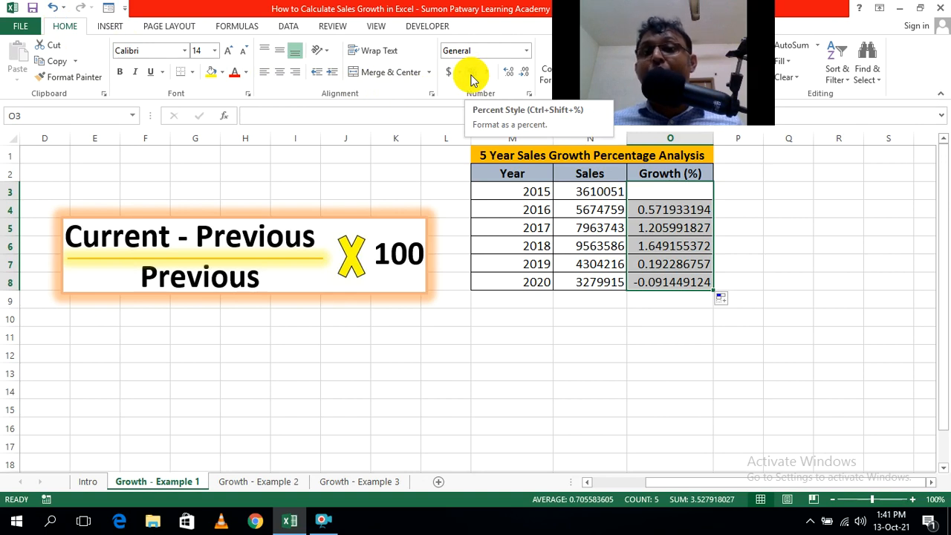
click(471, 72)
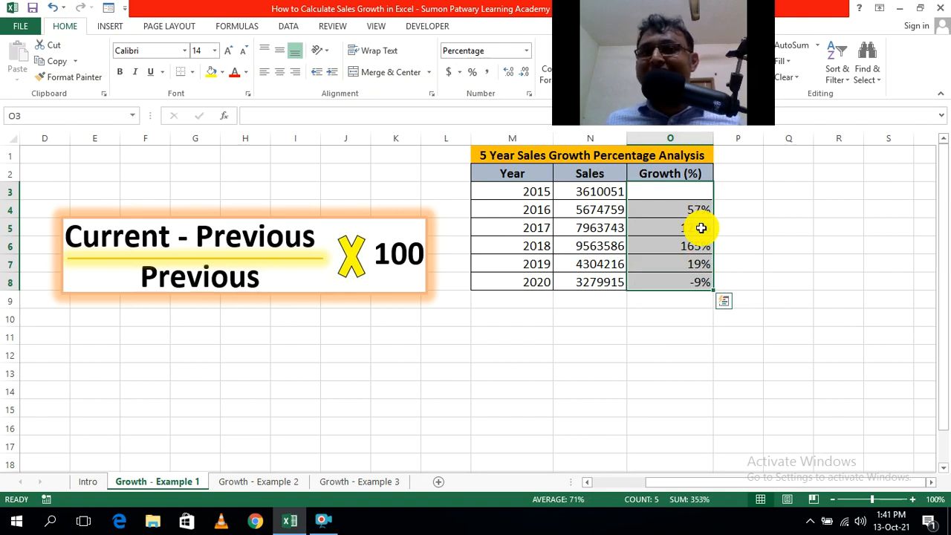
click(506, 74)
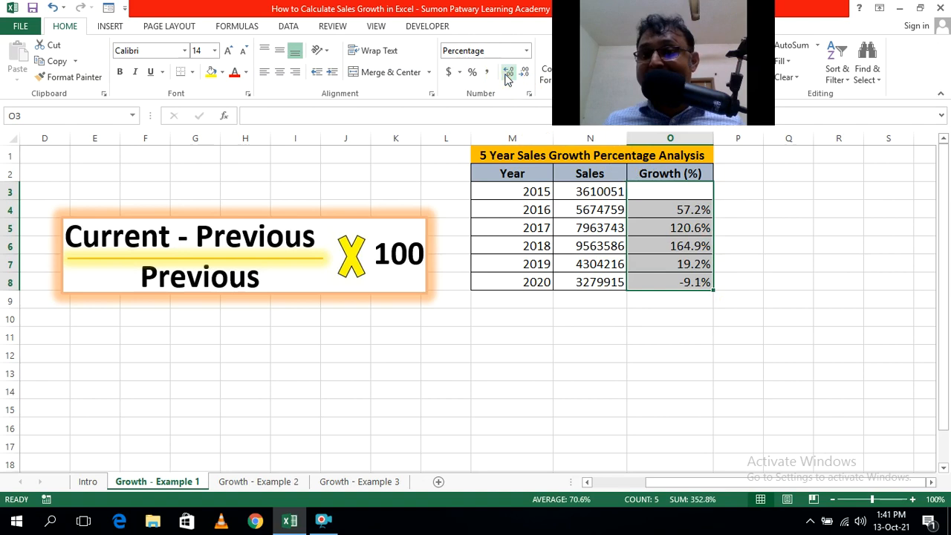
click(506, 74)
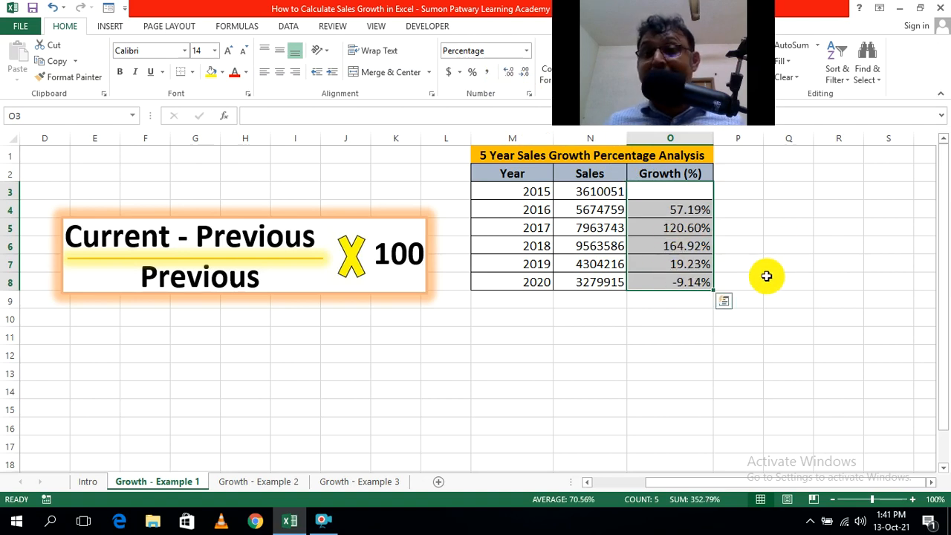
click(766, 278)
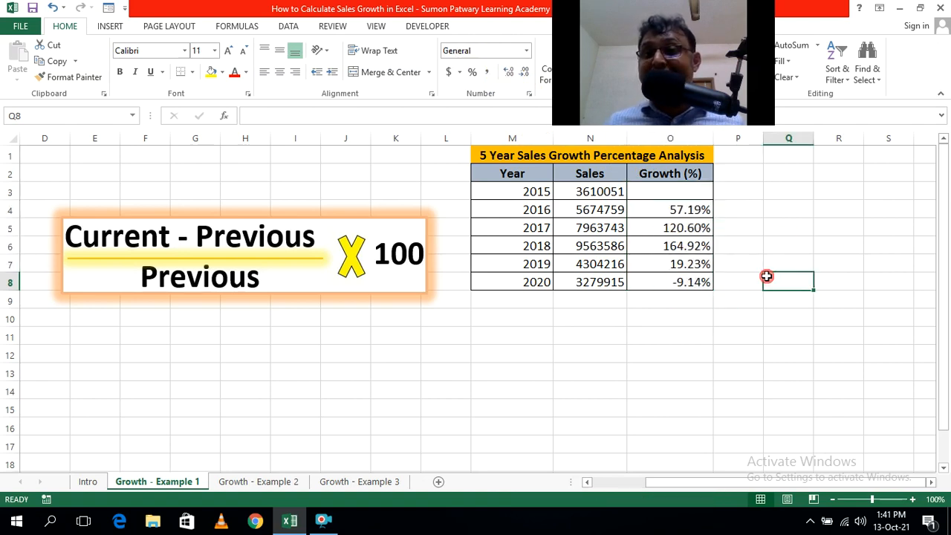
Inspect the growth formulas for 2017, 2018 and 2020 to check that each compares its year's sales with the fixed 2015 cell.
double_click(691, 254)
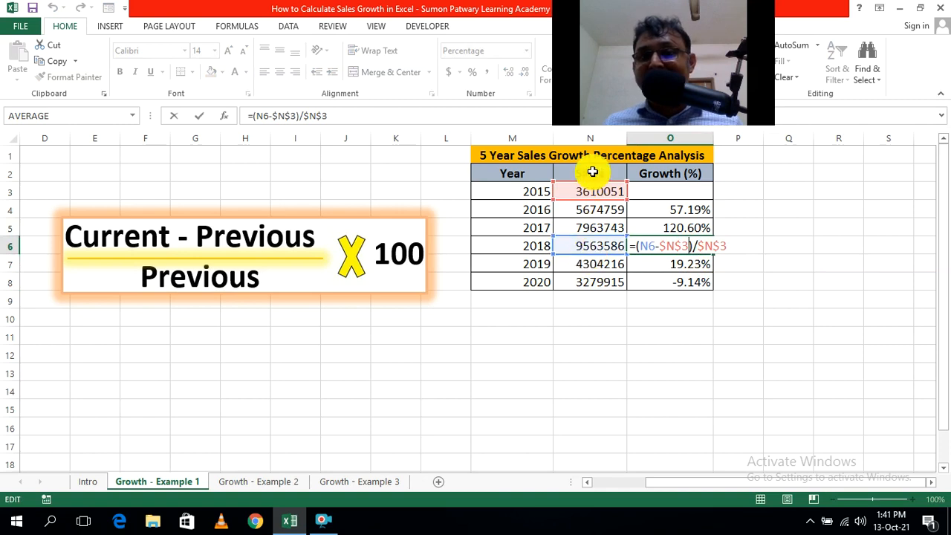
click(772, 320)
click(693, 285)
double_click(694, 285)
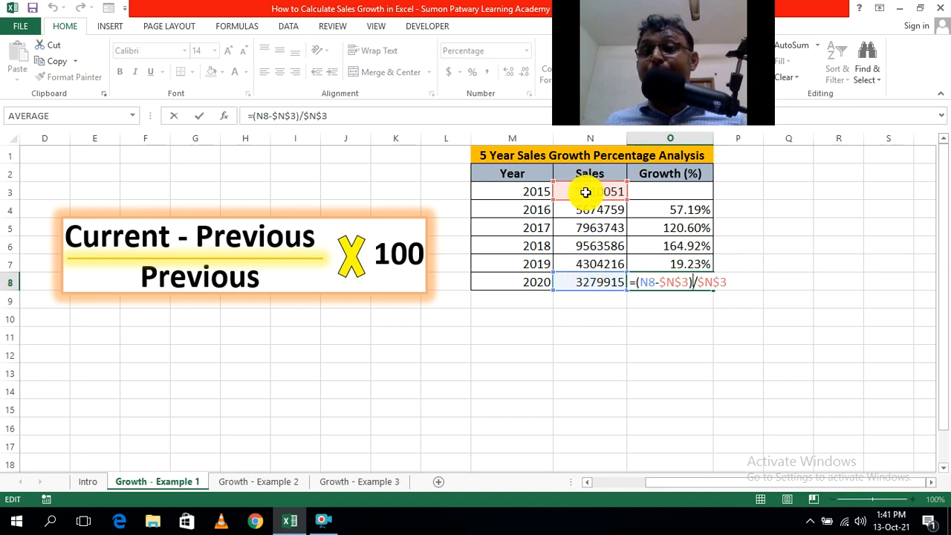
click(790, 336)
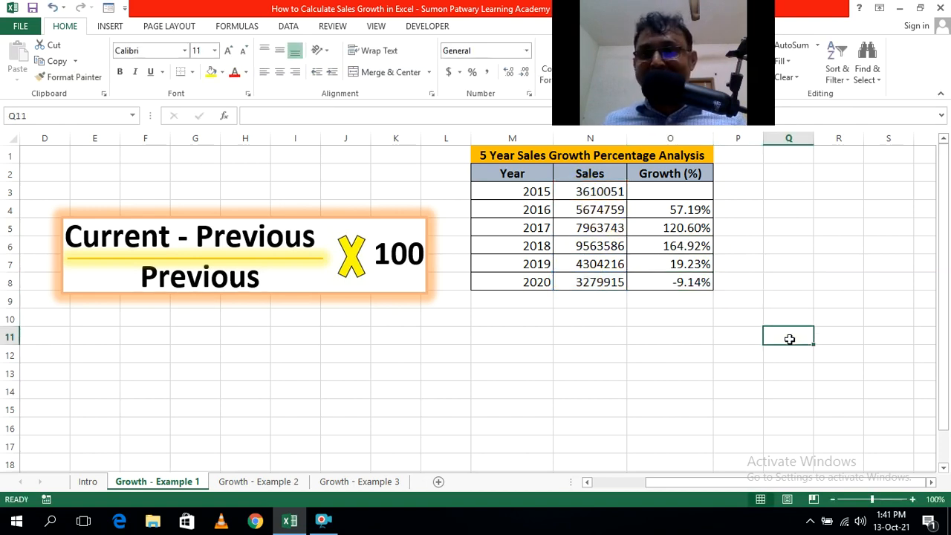
double_click(694, 249)
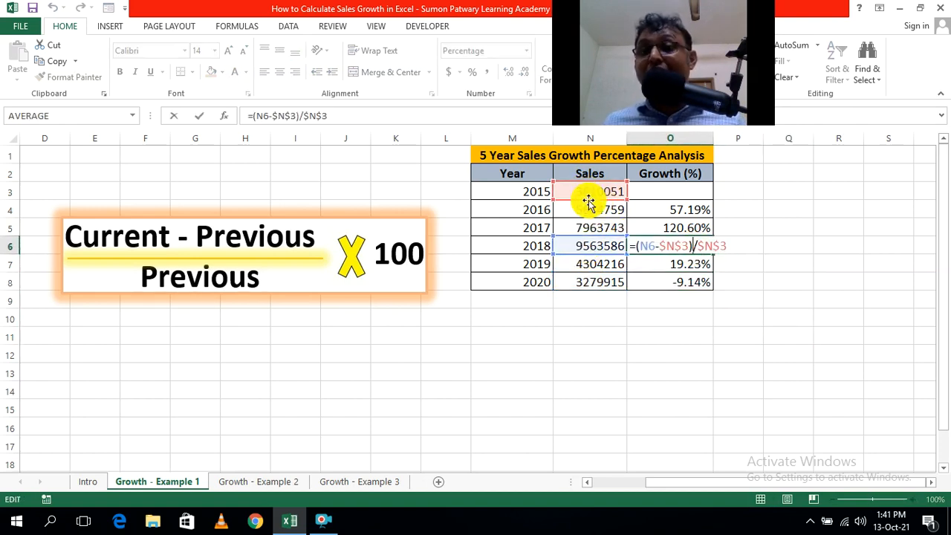
drag(757, 339, 765, 340)
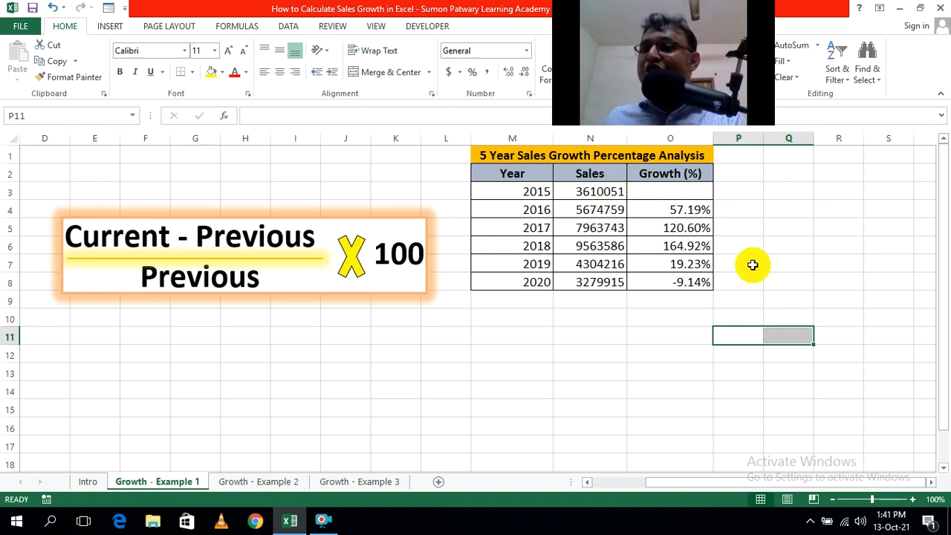
click(518, 248)
click(787, 277)
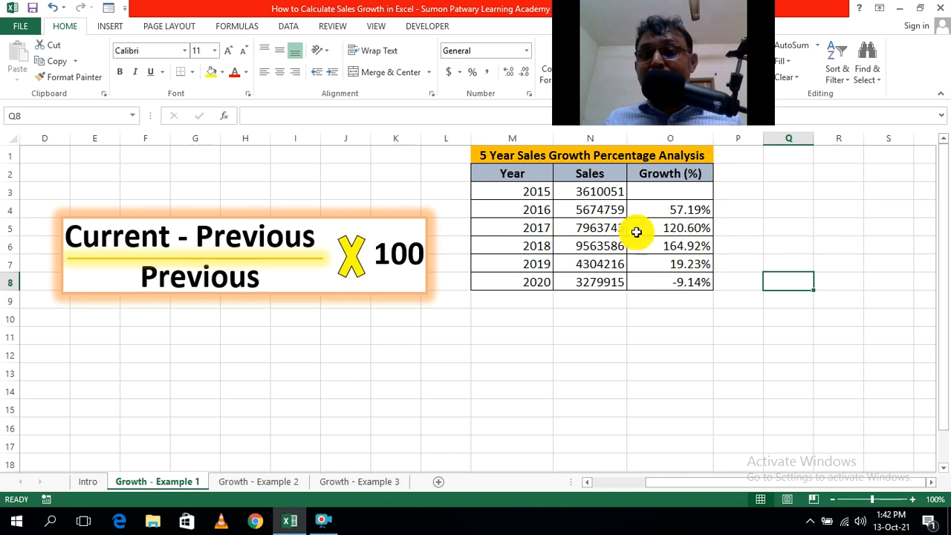
double_click(698, 231)
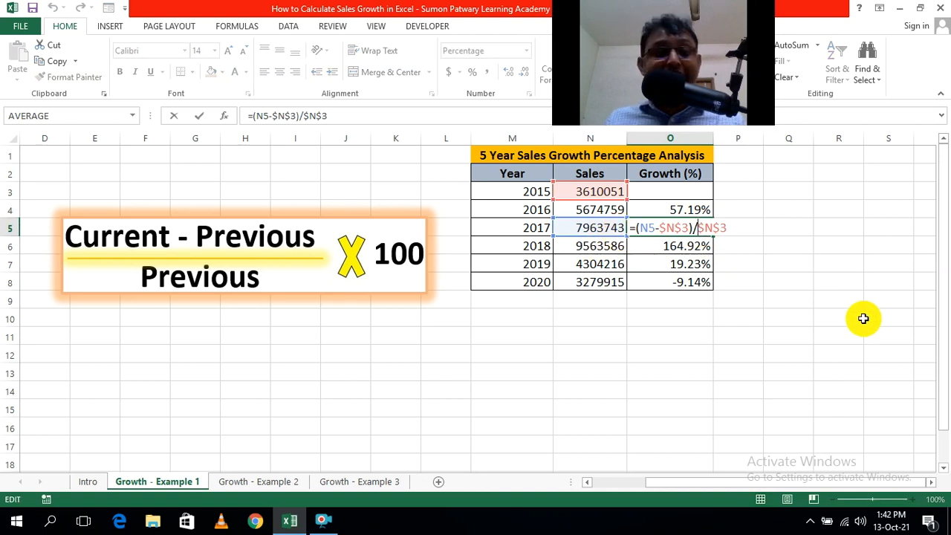
key(Escape)
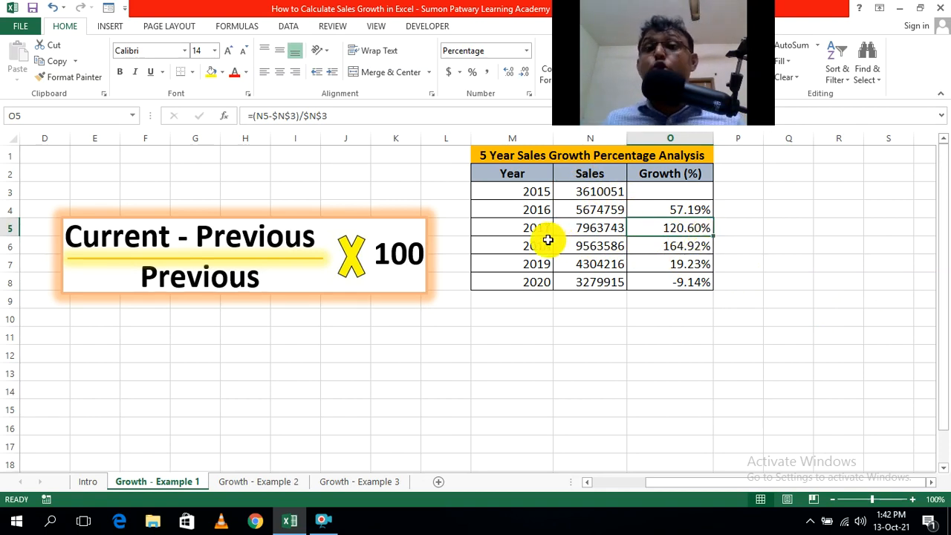
click(739, 354)
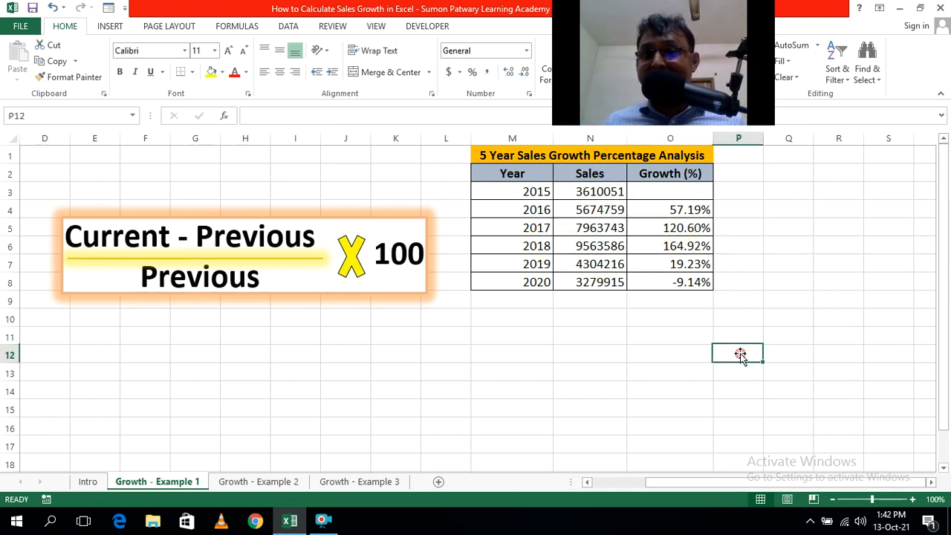
double_click(695, 283)
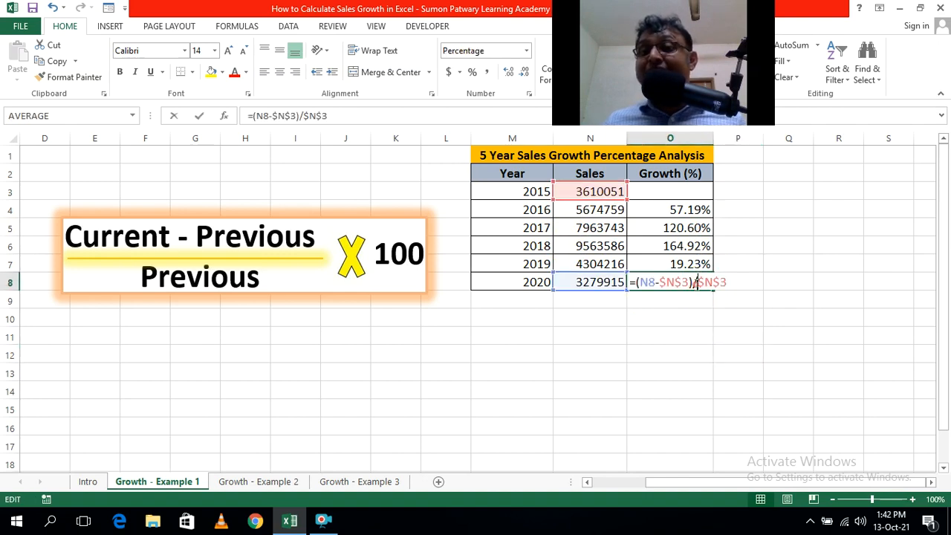
click(785, 326)
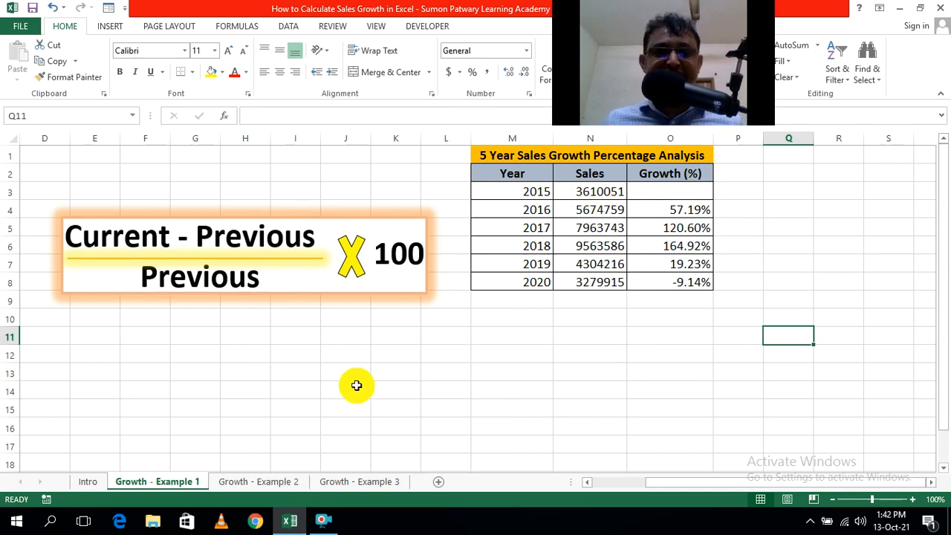
On the Growth - Example 2 sheet, enter January's growth formula =(C2-B2)/B2 in cell D2.
click(255, 485)
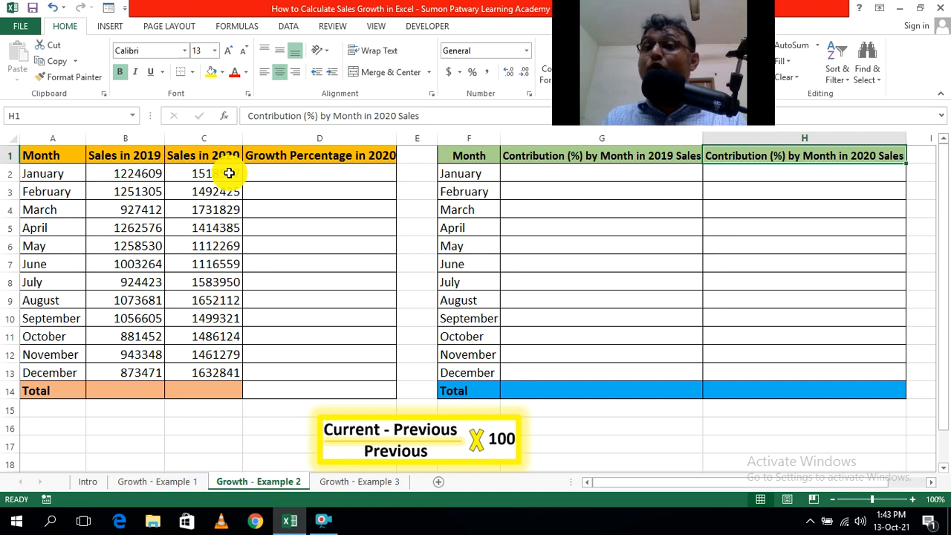
click(414, 186)
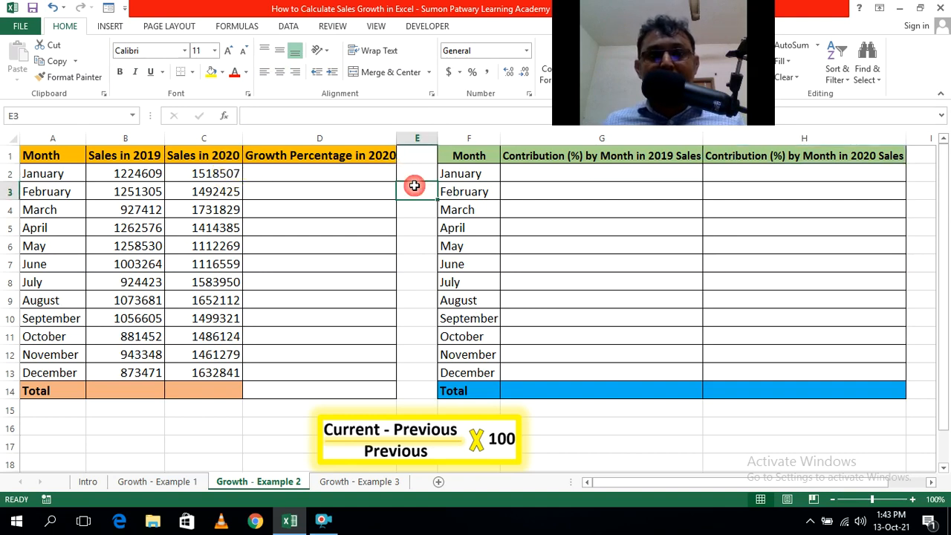
click(340, 172)
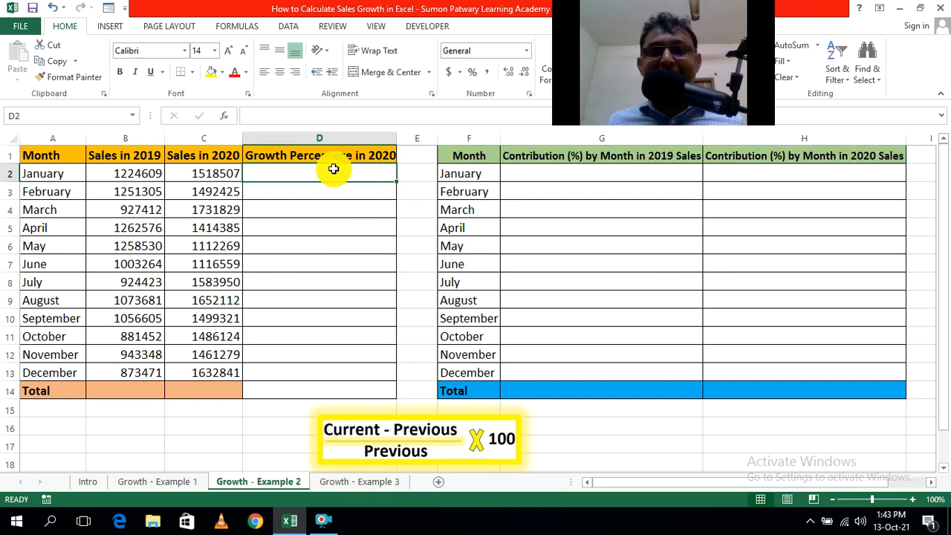
text(=()
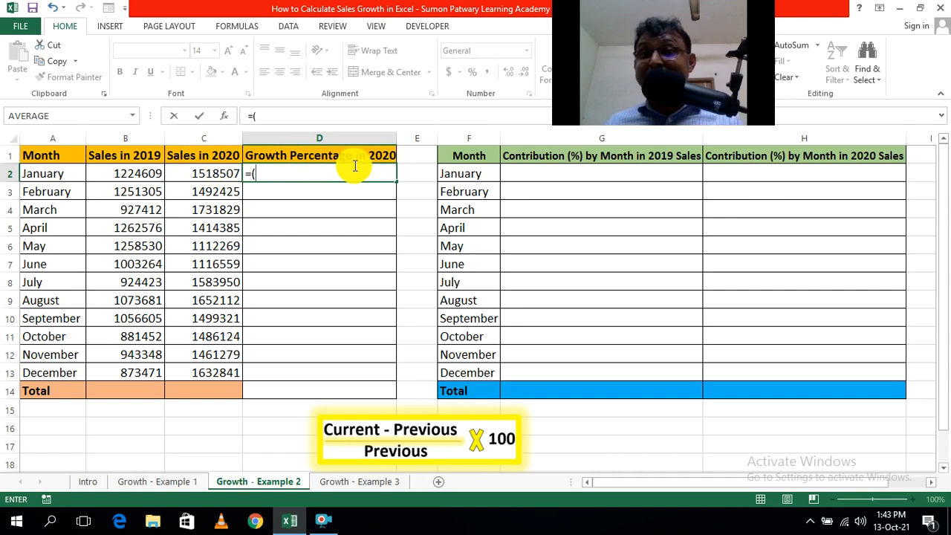
click(213, 175)
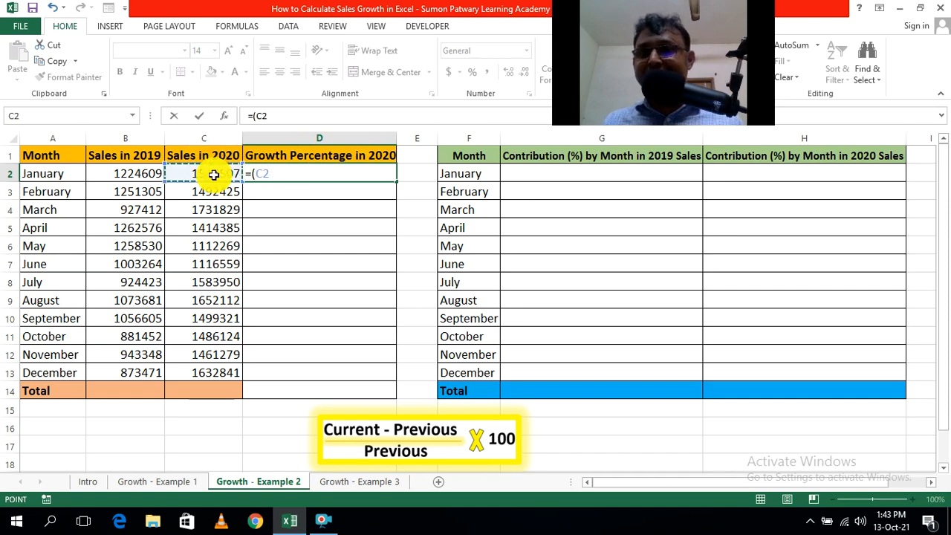
text(-)
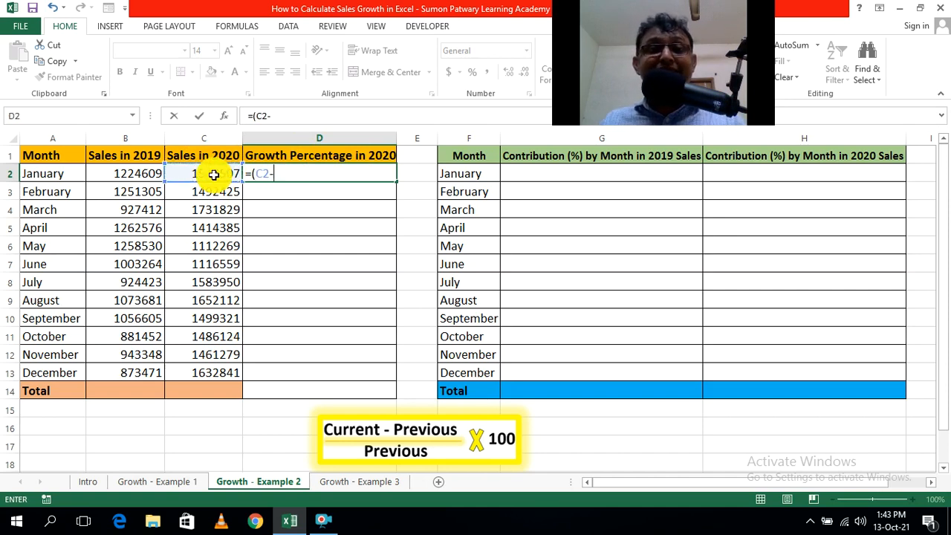
click(121, 176)
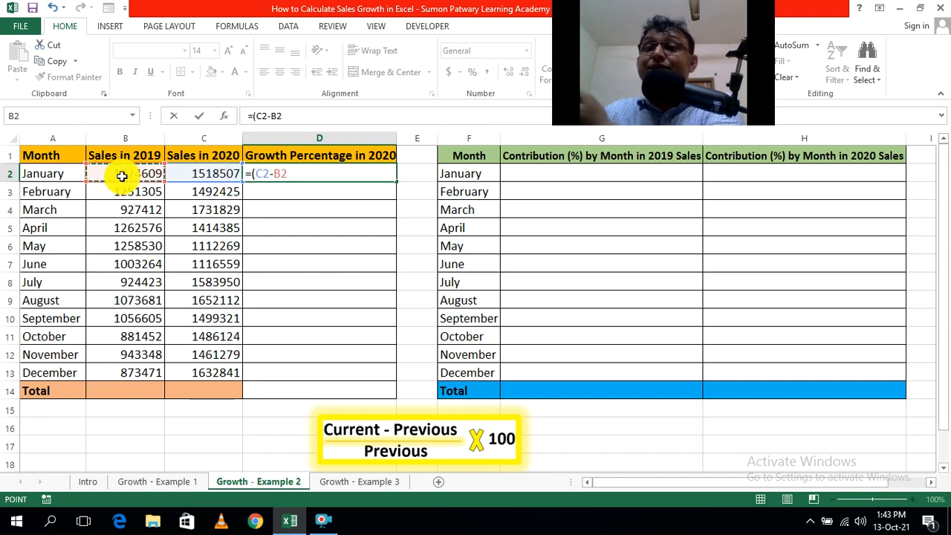
text()/)
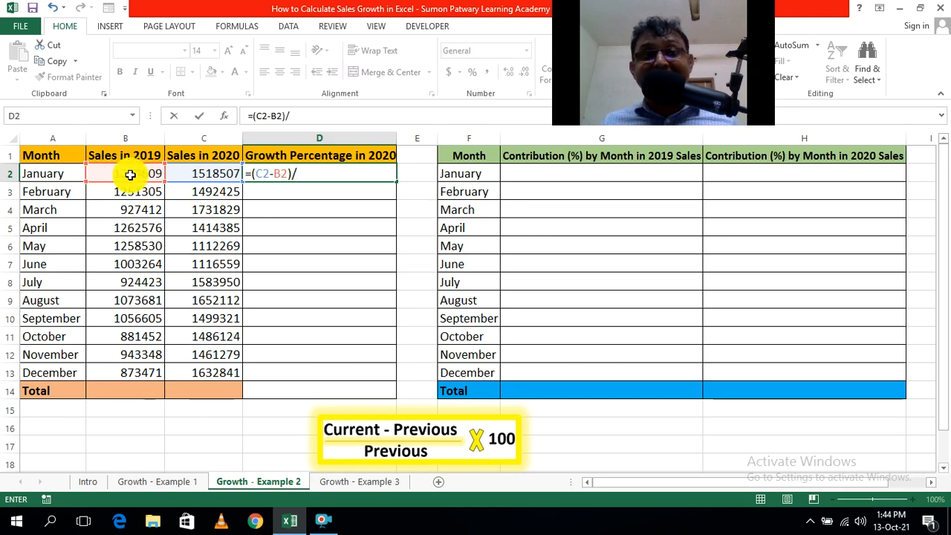
click(130, 174)
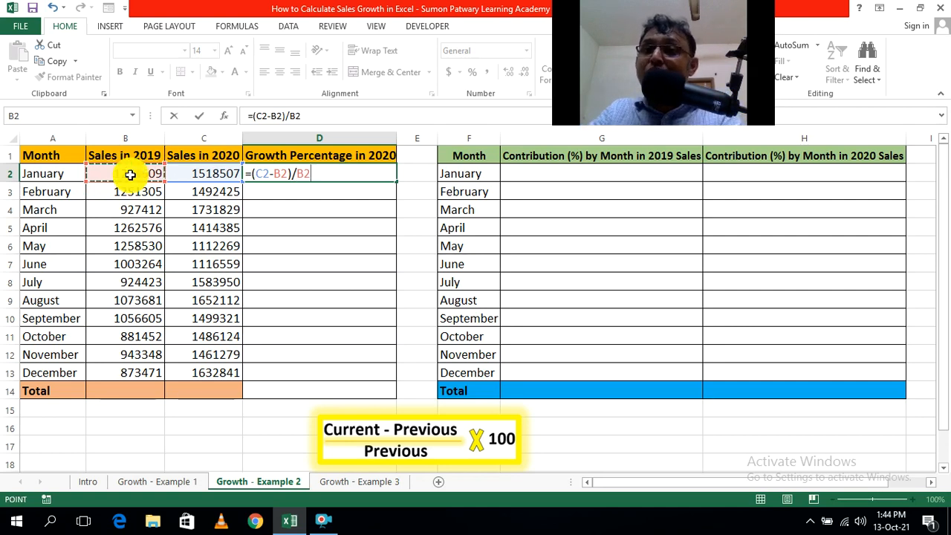
key(Return)
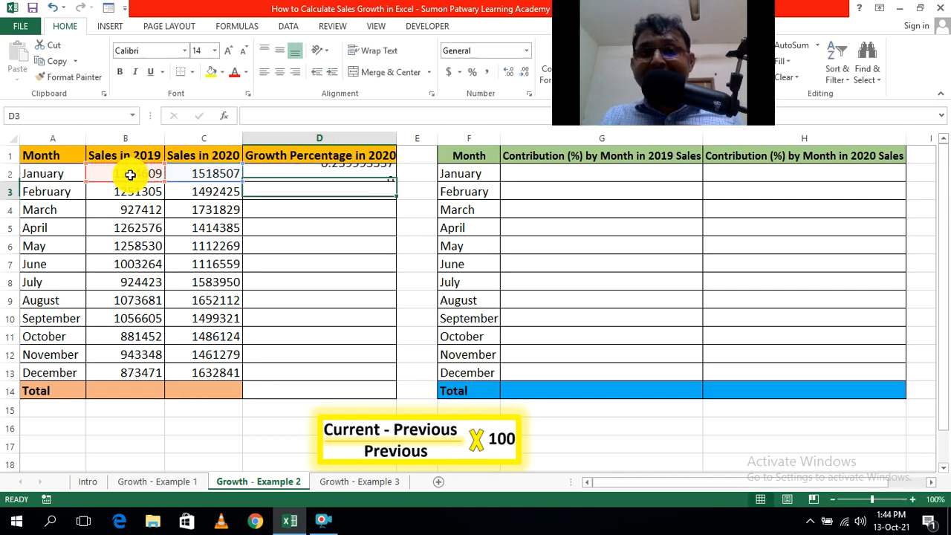
click(417, 214)
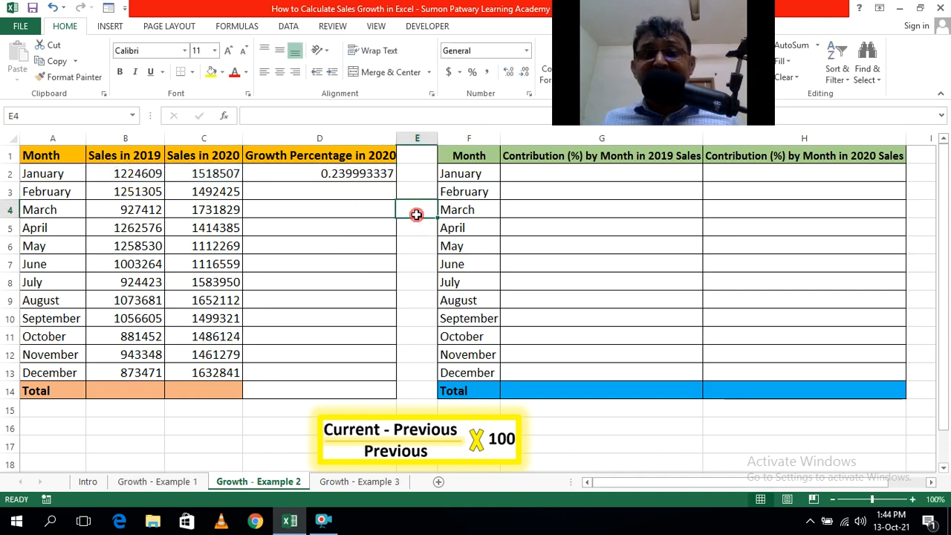
Check the cell references in January's growth formula and copy it from D2 down through December in D13.
double_click(337, 173)
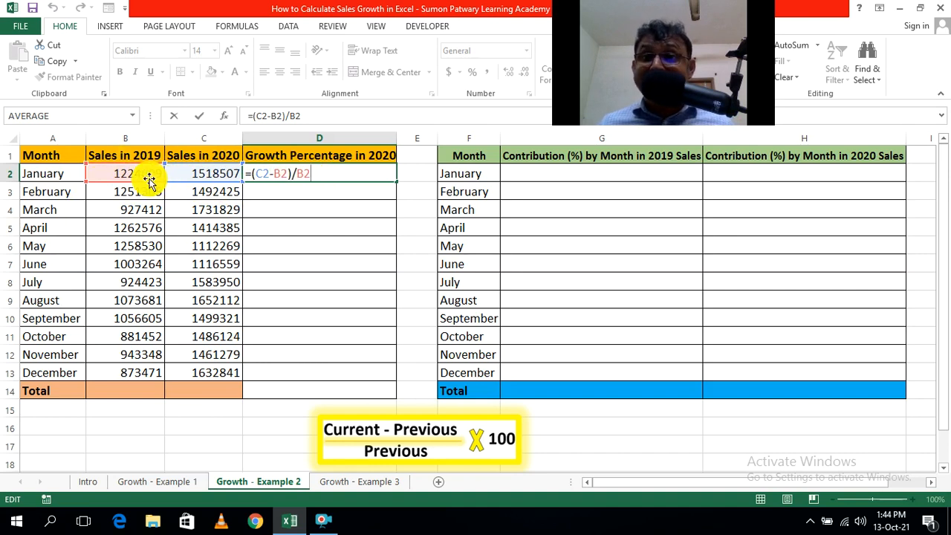
key(ctrl+Return)
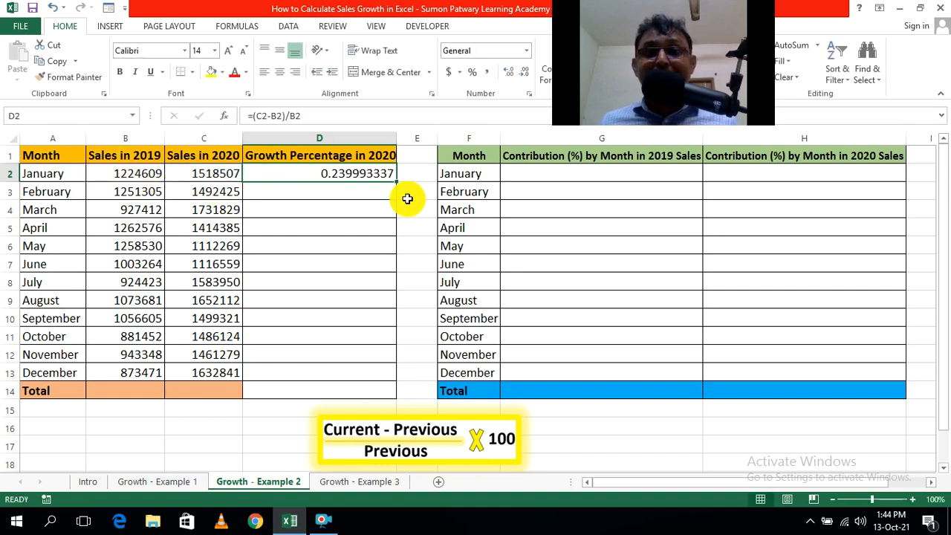
click(414, 198)
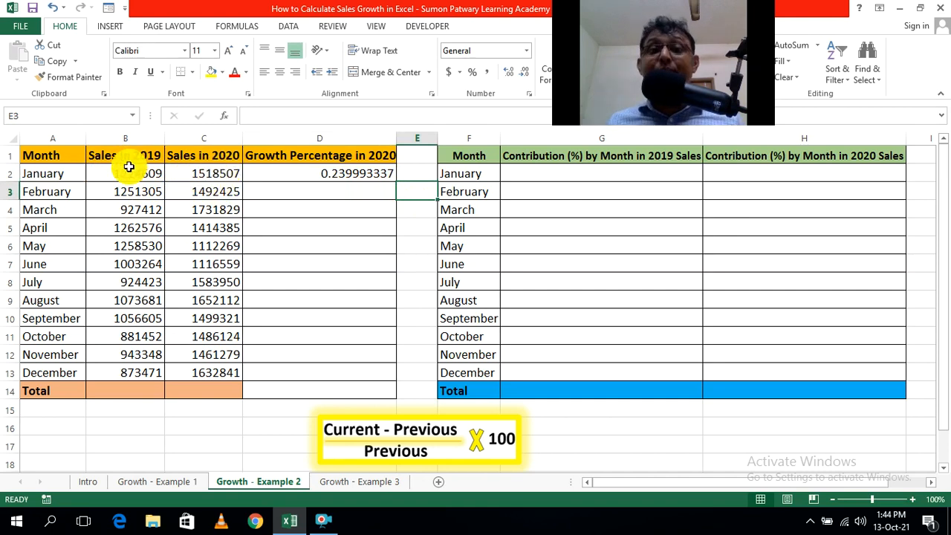
click(371, 174)
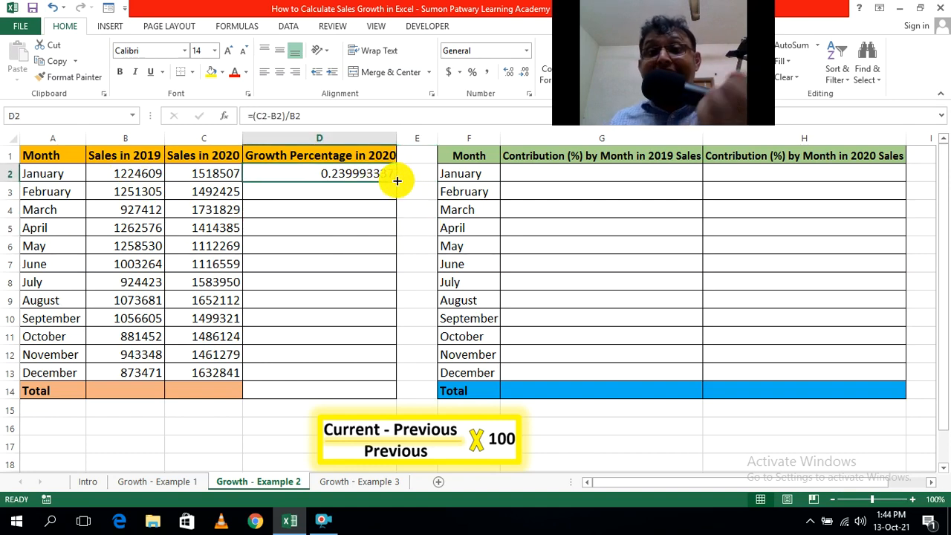
drag(394, 185, 389, 374)
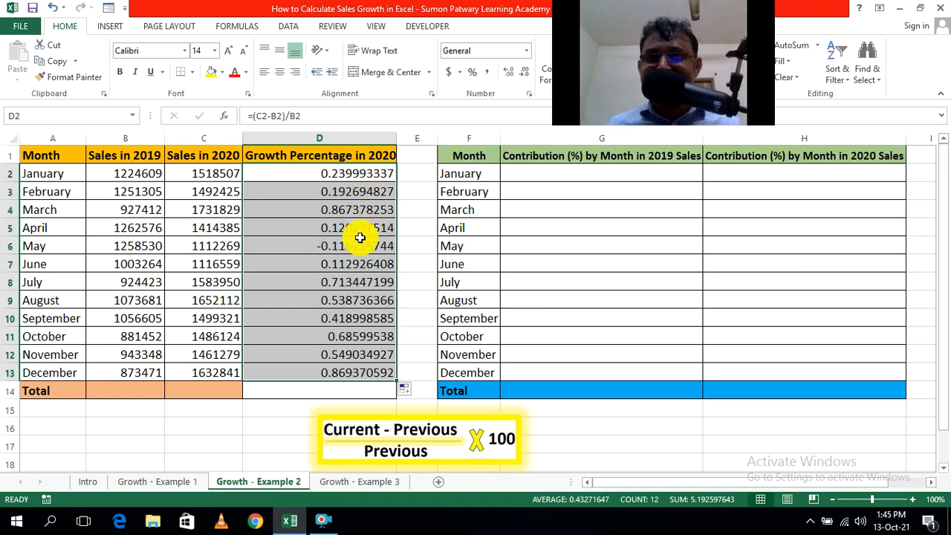
Format the monthly growth cells D2:D13 as percentages with two decimal places.
click(469, 74)
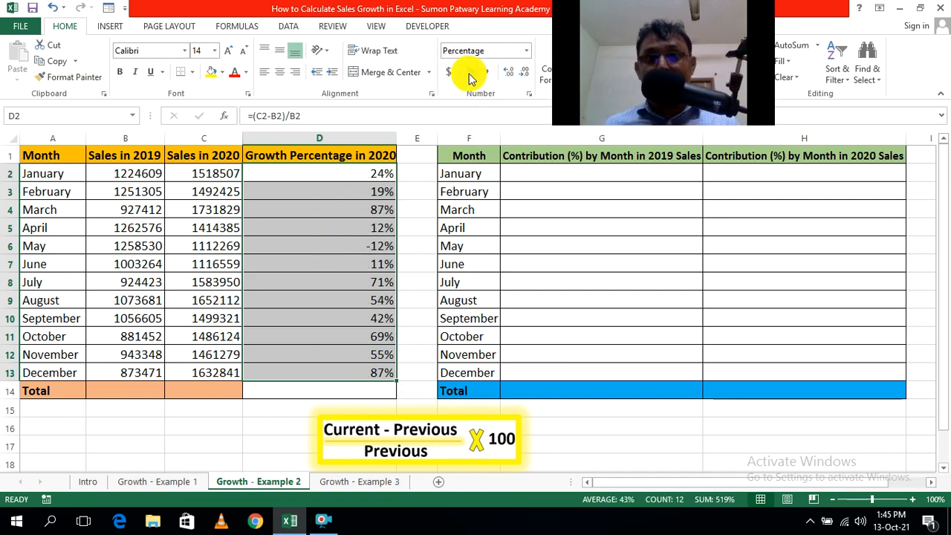
click(508, 72)
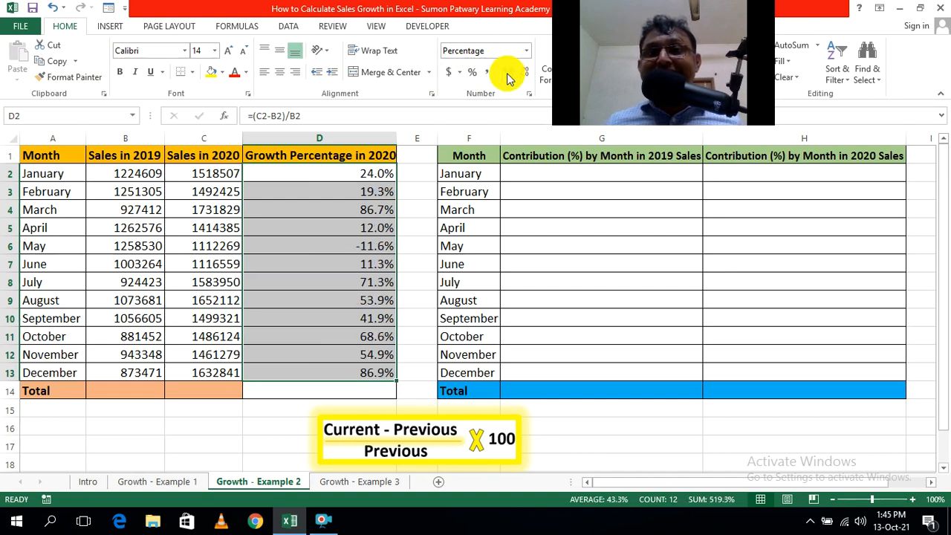
click(508, 74)
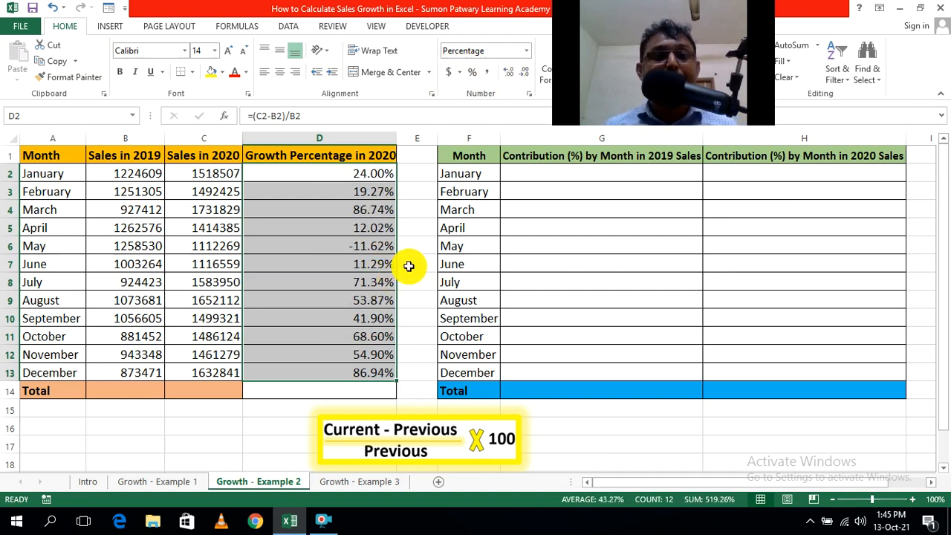
click(411, 266)
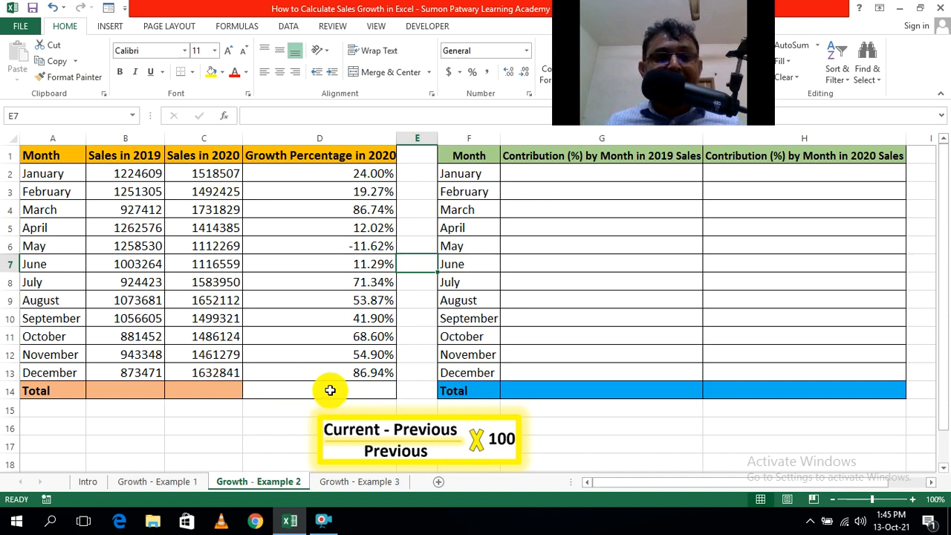
Inspect the growth formulas for December and May to check which sales cells each one compares.
double_click(379, 376)
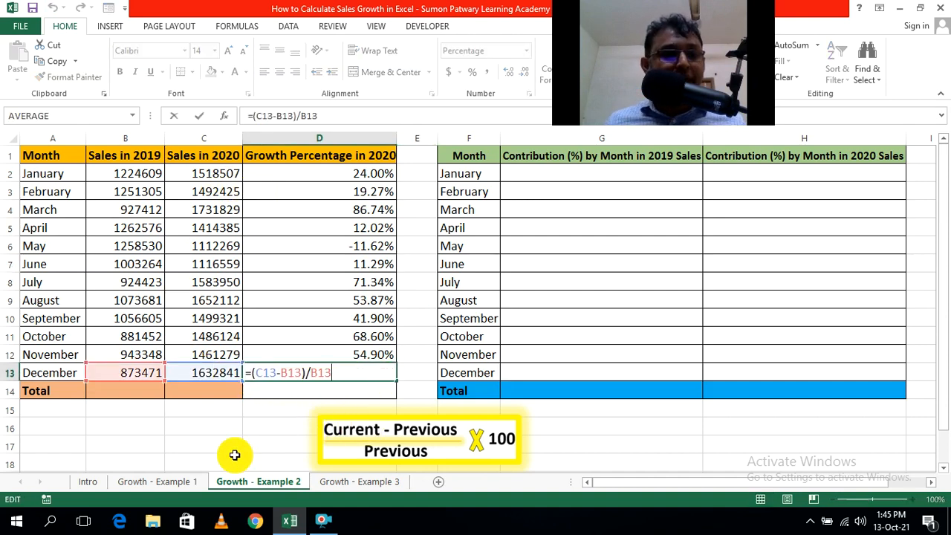
key(Escape)
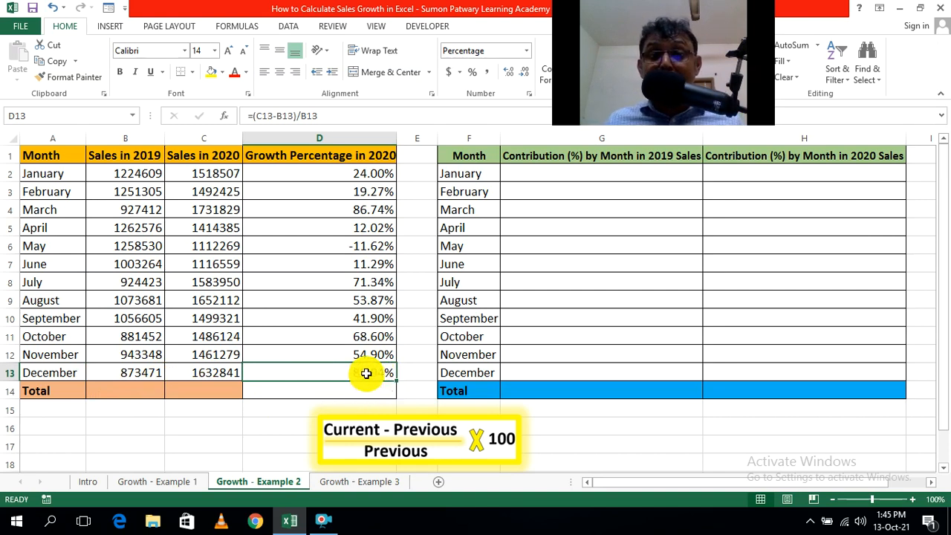
double_click(377, 246)
click(419, 195)
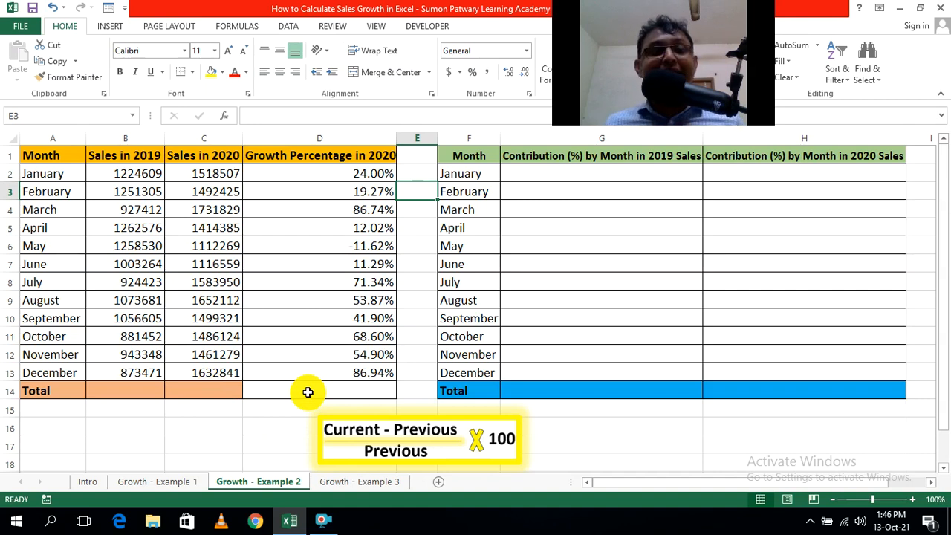
Total the 2019 sales with =SUM(B2:B13) in cell B14.
click(194, 398)
click(129, 391)
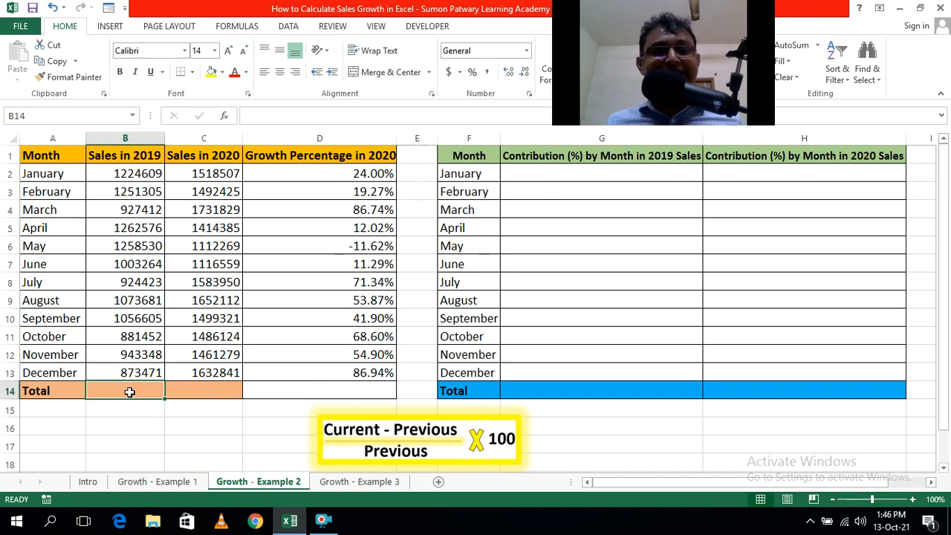
text(=sum)
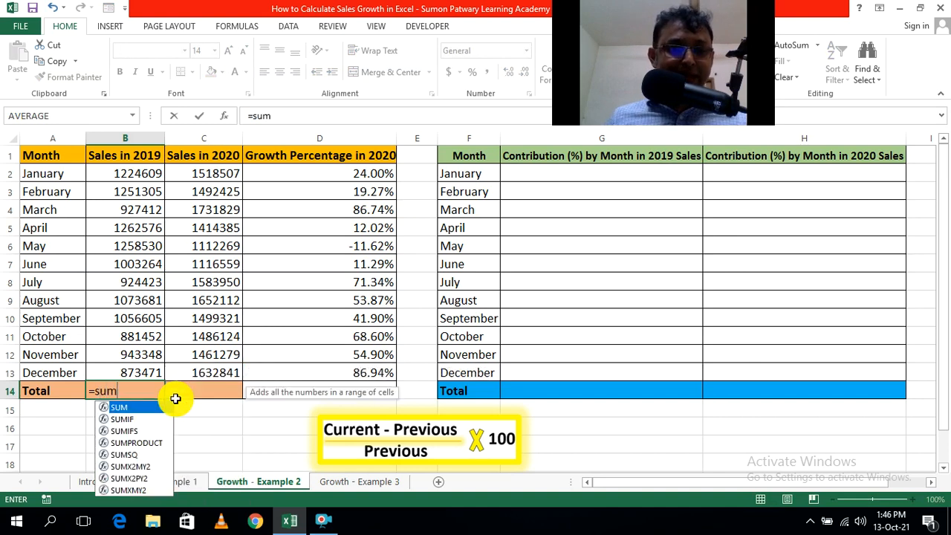
key(Tab)
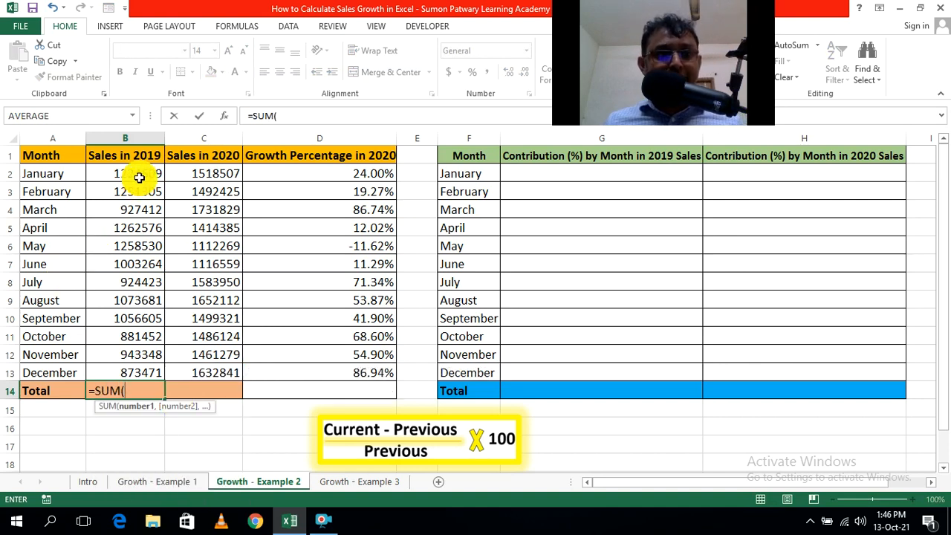
drag(142, 175, 141, 374)
text())
key(Return)
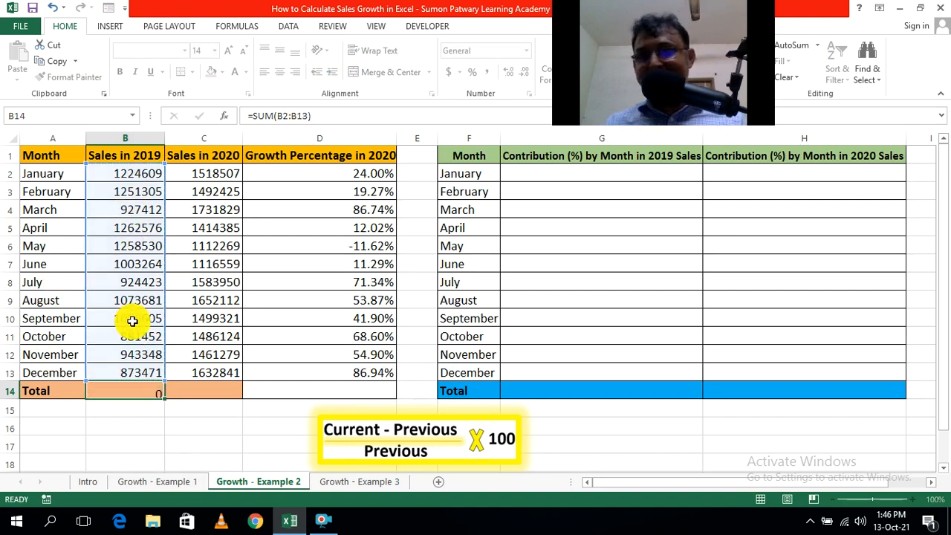
click(171, 425)
Copy the 2019 total formula from B14 across to C14 and check that it sums the 2020 sales C2:C13.
click(140, 391)
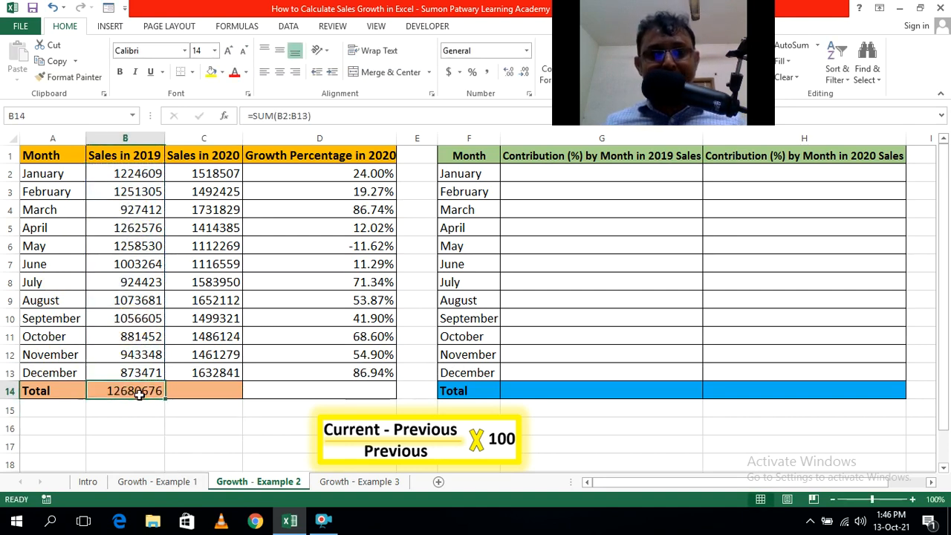
drag(163, 398, 212, 398)
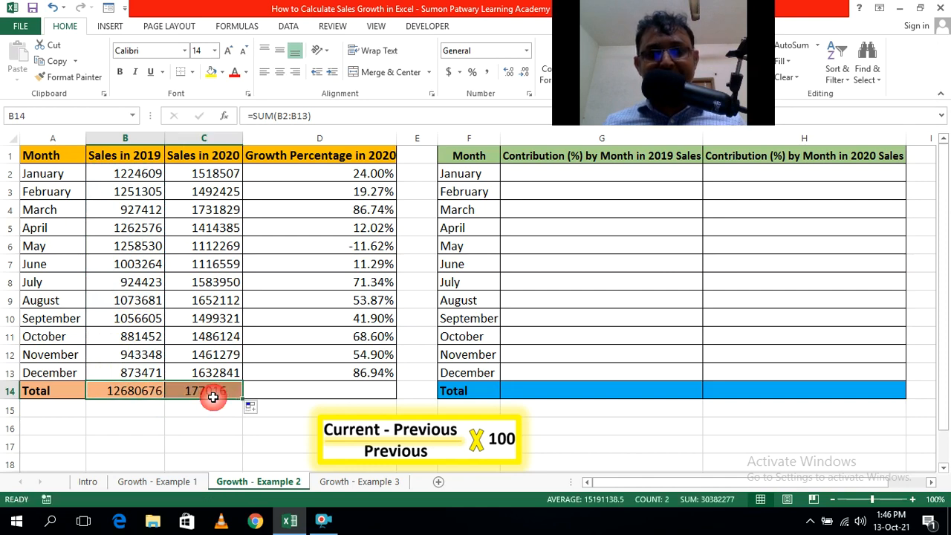
click(227, 425)
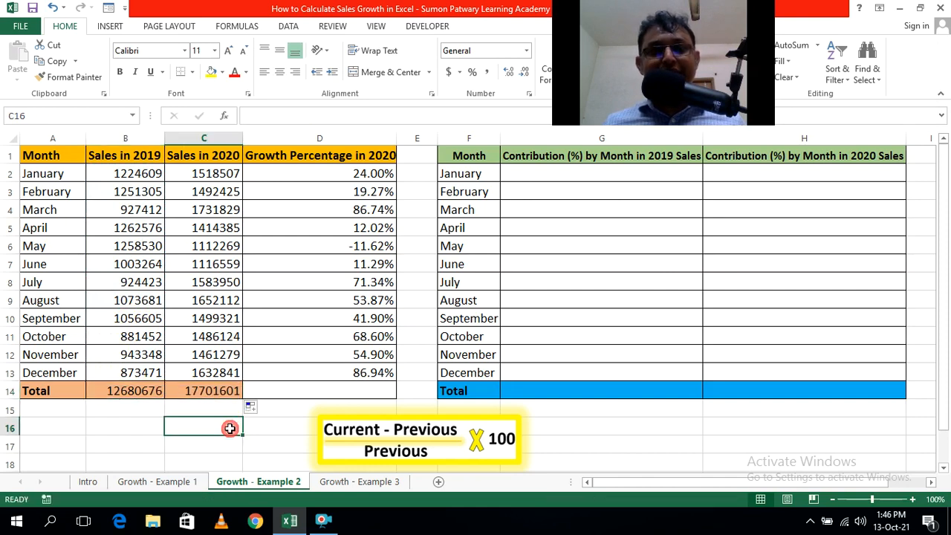
double_click(215, 393)
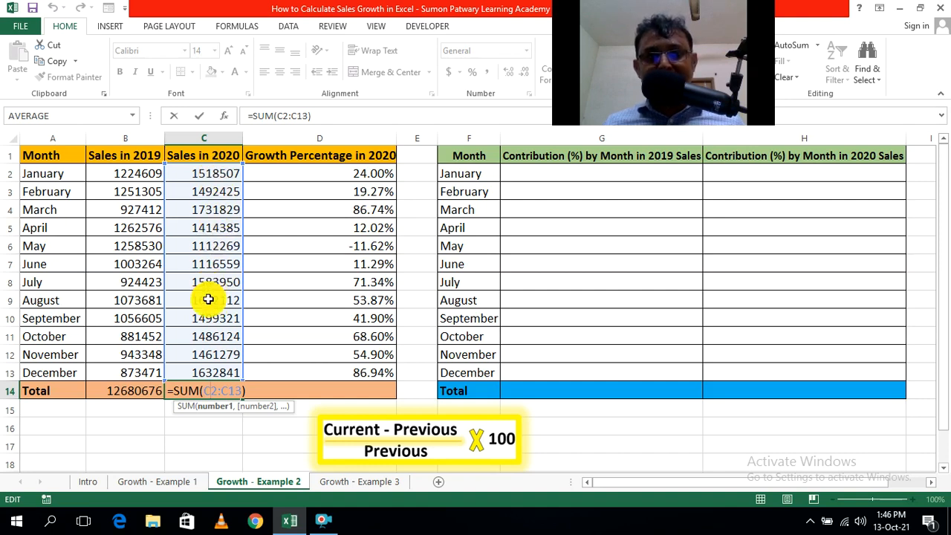
key(Escape)
click(188, 458)
Enter the total growth formula =(C14-B14)/B14 in cell D14.
click(324, 389)
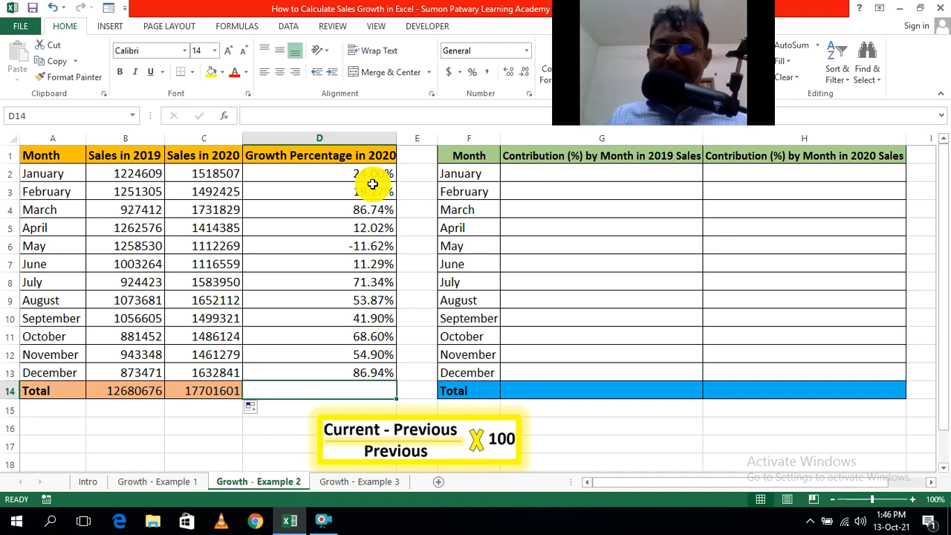
text(=()
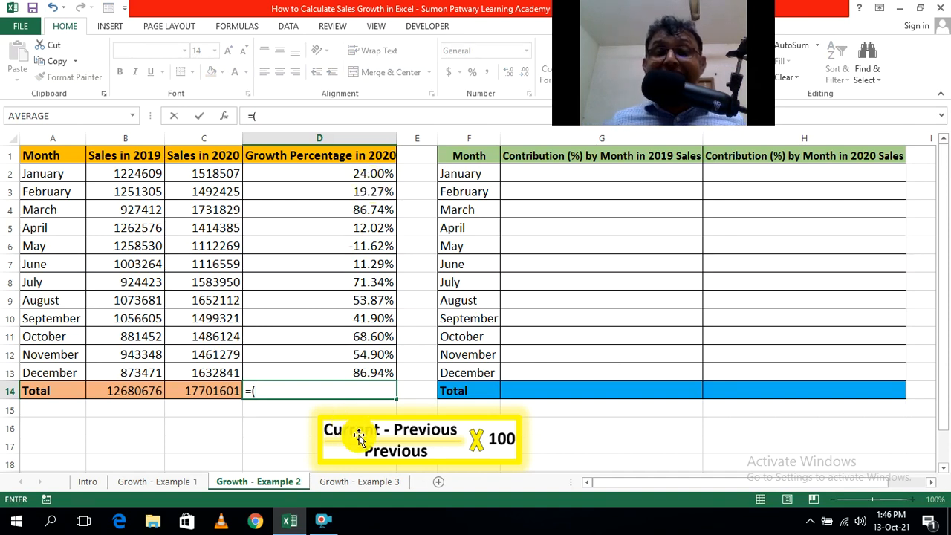
click(212, 397)
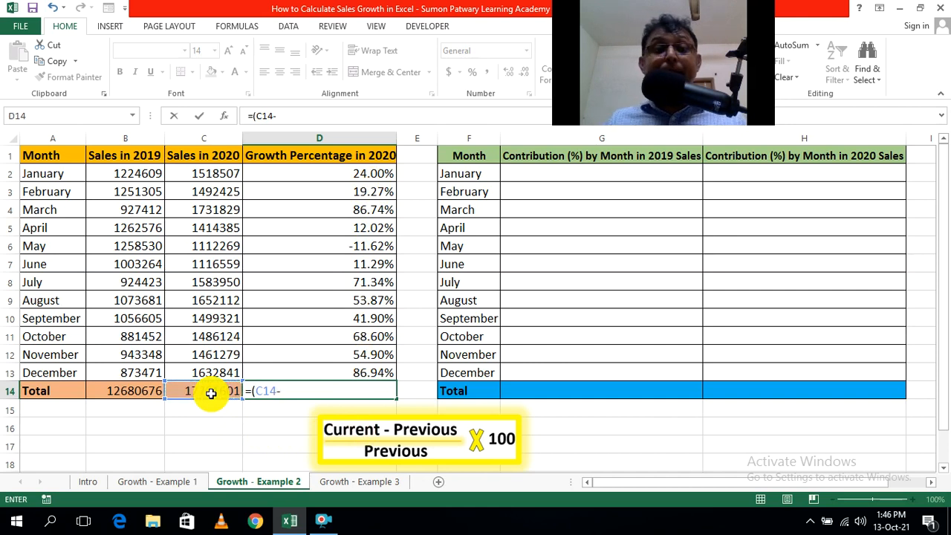
text(-)
click(128, 393)
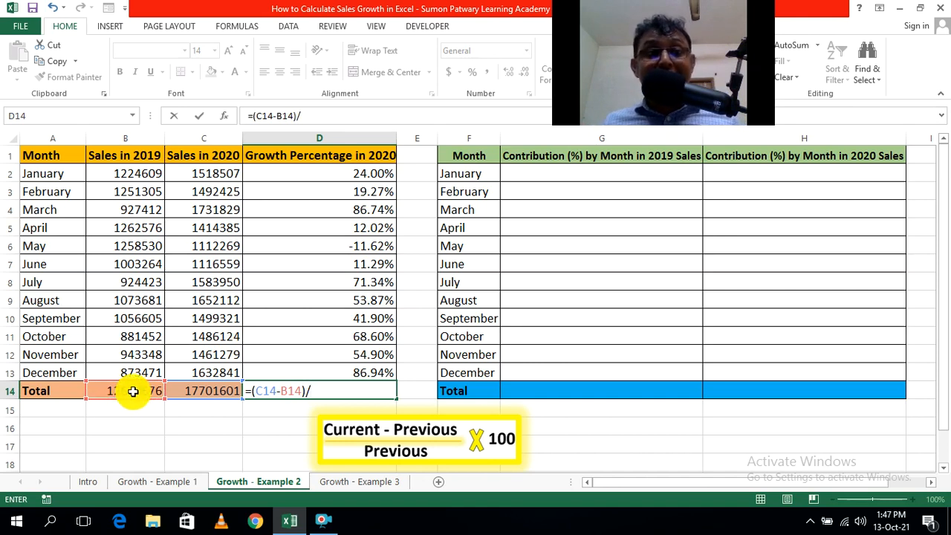
click(133, 392)
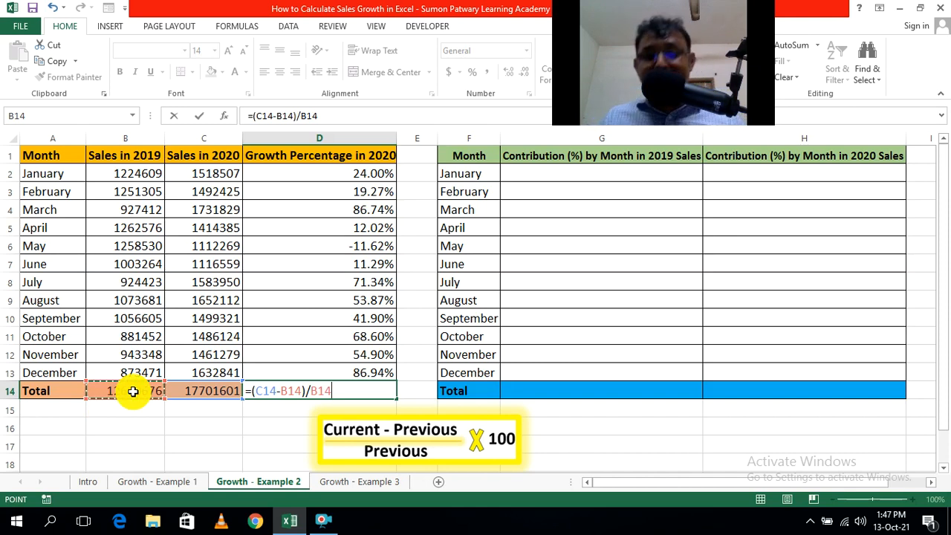
key(Return)
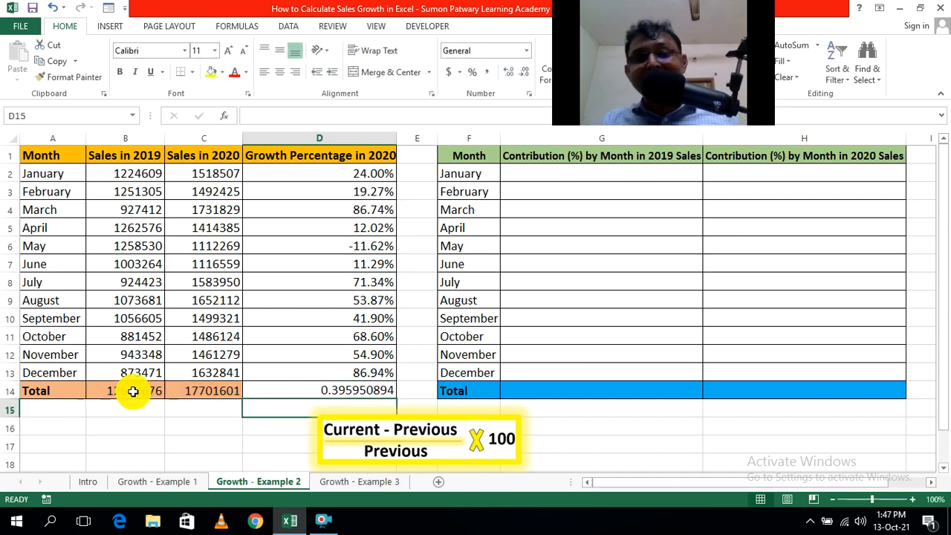
Format the total growth in D14 as a percentage with two decimal places.
click(347, 389)
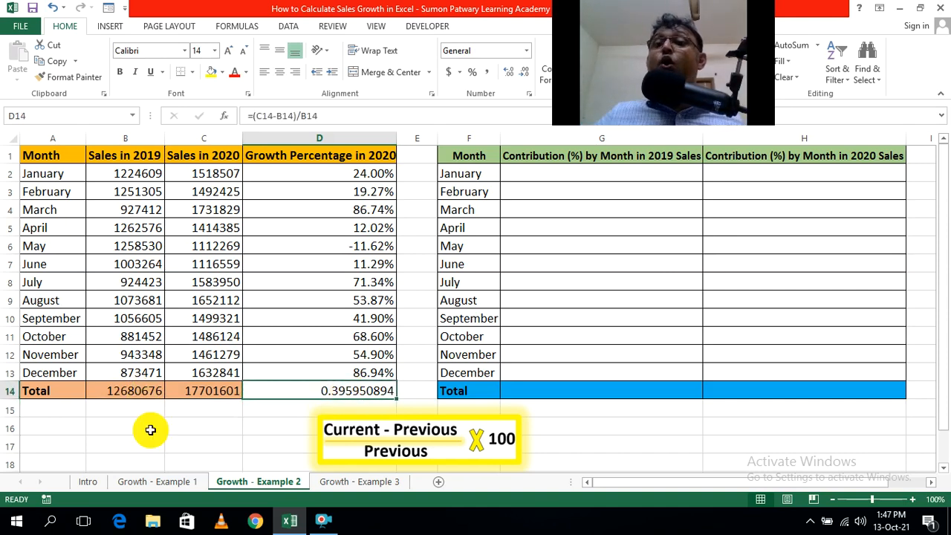
click(472, 73)
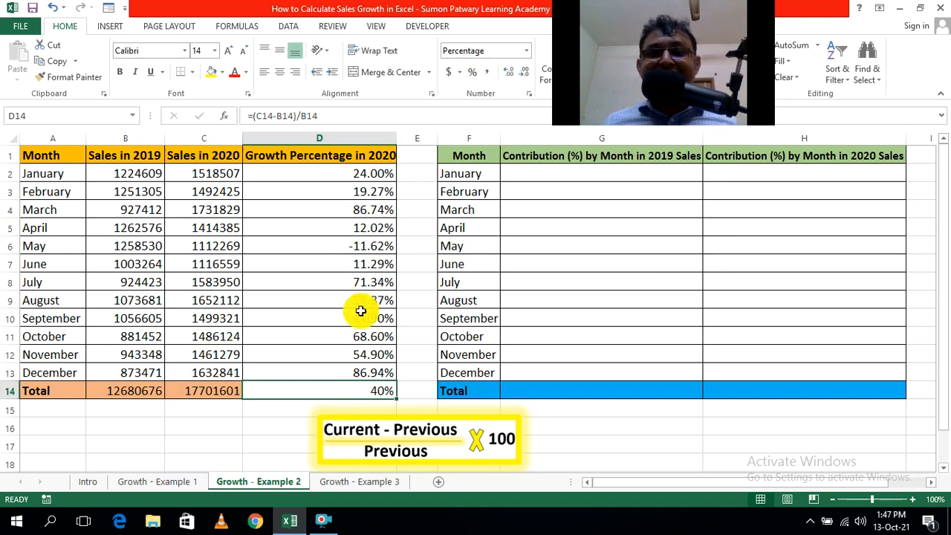
click(510, 72)
click(510, 72)
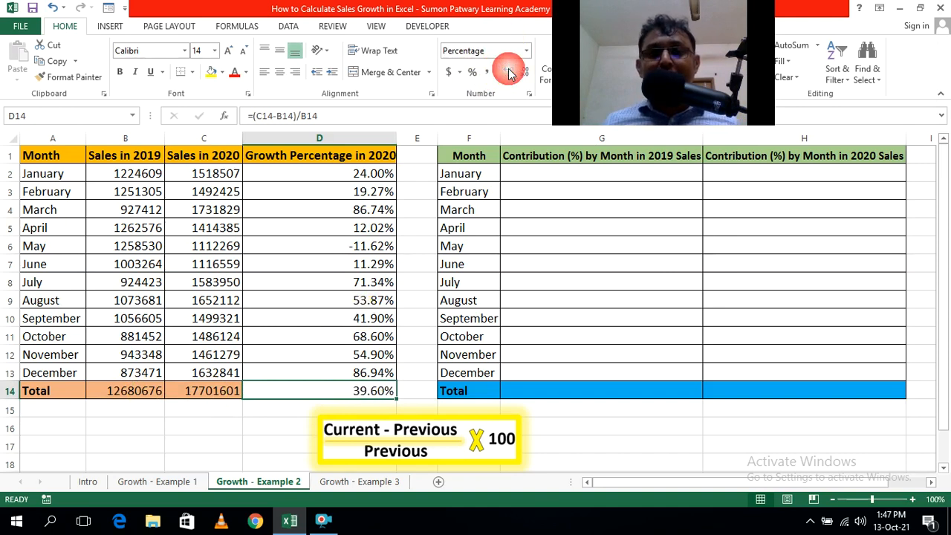
click(276, 416)
click(350, 391)
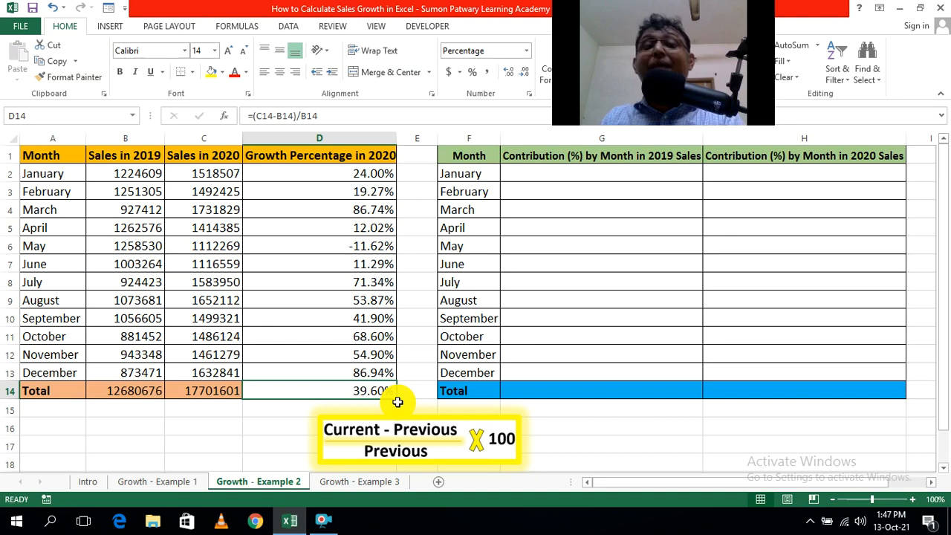
click(250, 423)
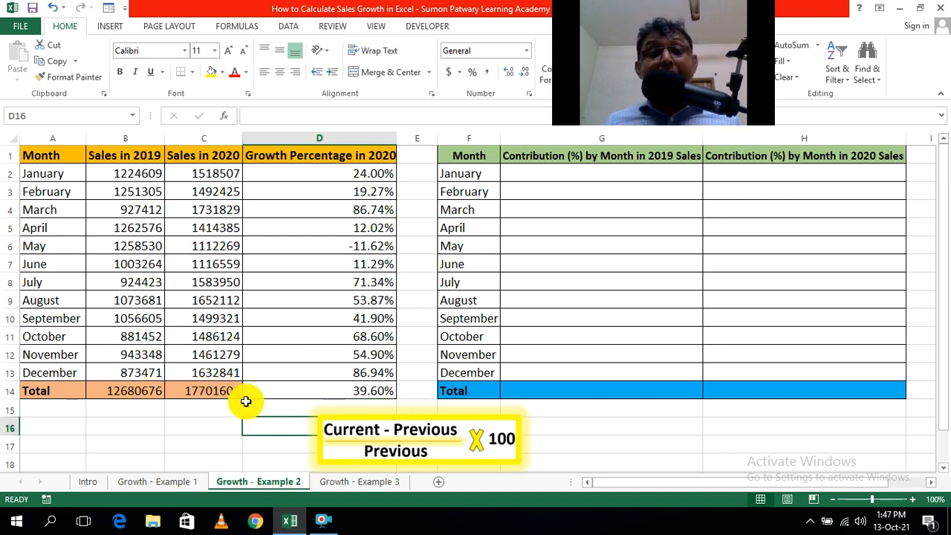
Fill cell D14 with the same light orange as the rest of the Total row.
click(331, 393)
click(222, 73)
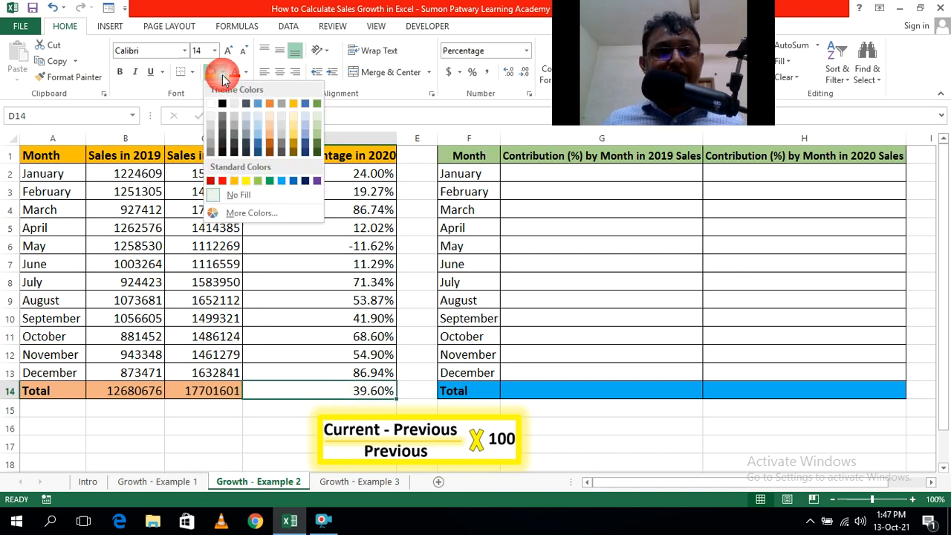
click(269, 138)
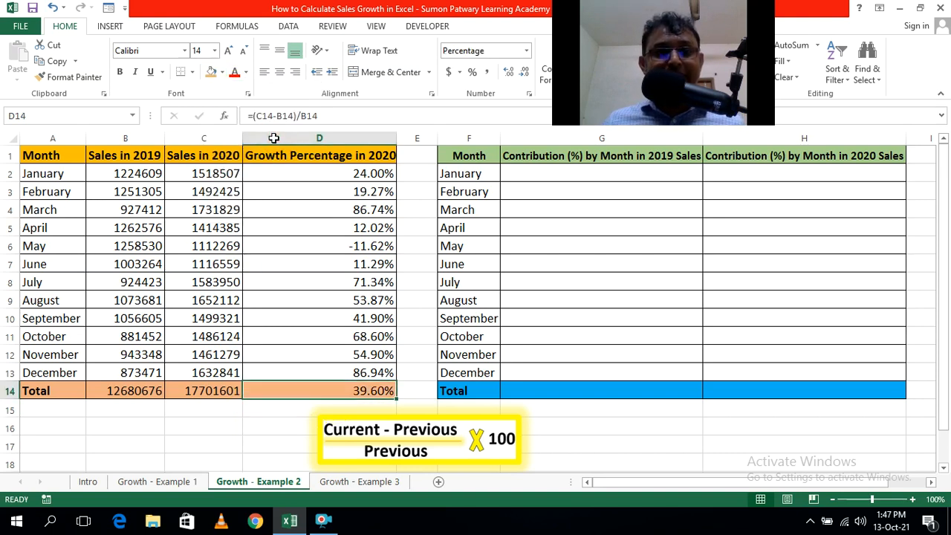
click(222, 411)
click(227, 442)
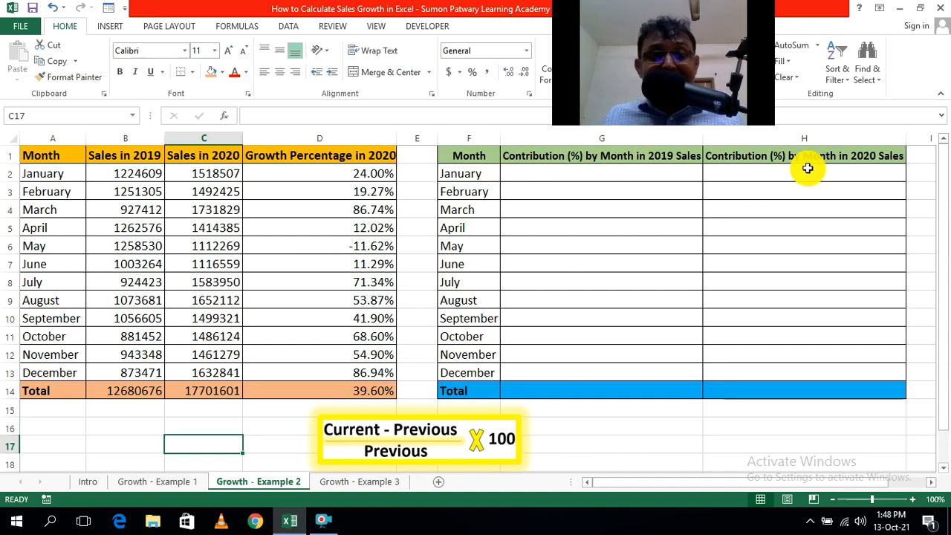
Check the ranges summed by the 2020 total in C14 and the 2019 total in B14.
double_click(205, 393)
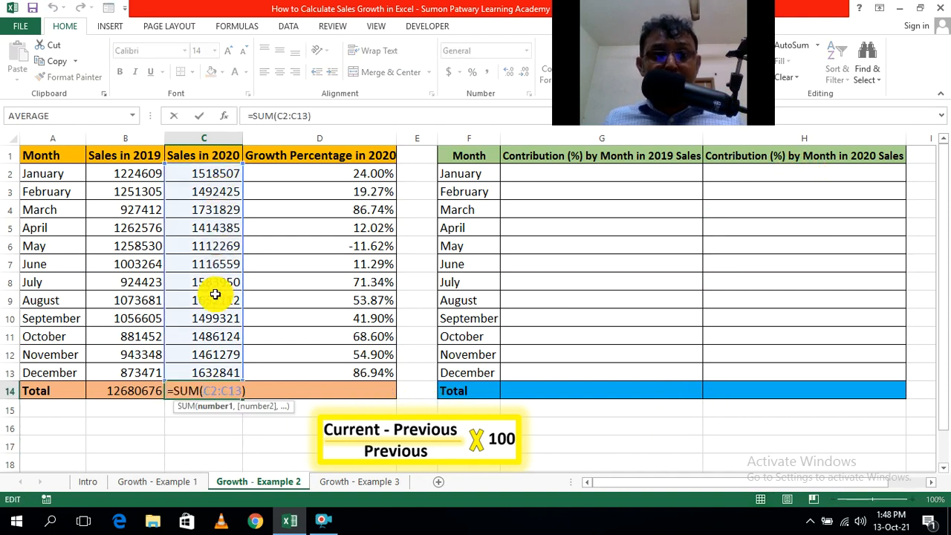
key(Return)
click(156, 429)
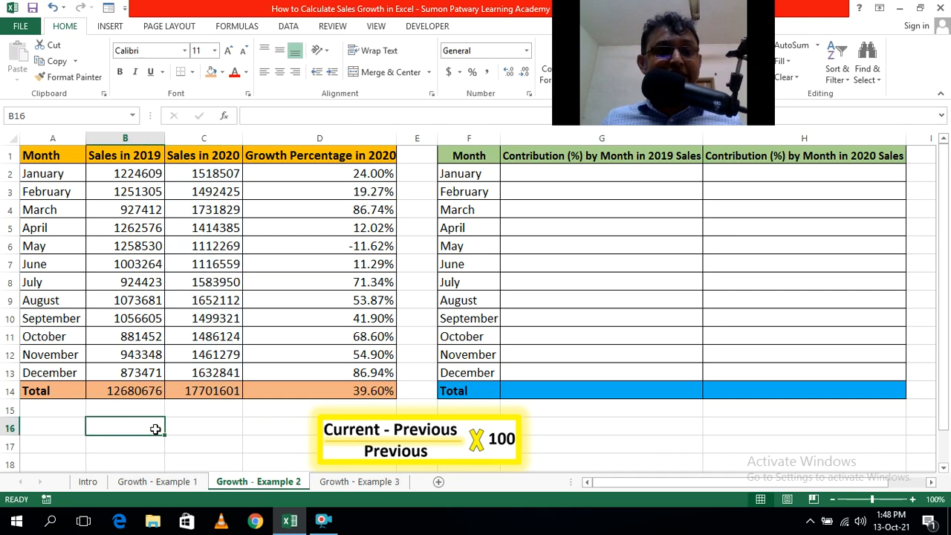
double_click(149, 392)
key(ctrl+Return)
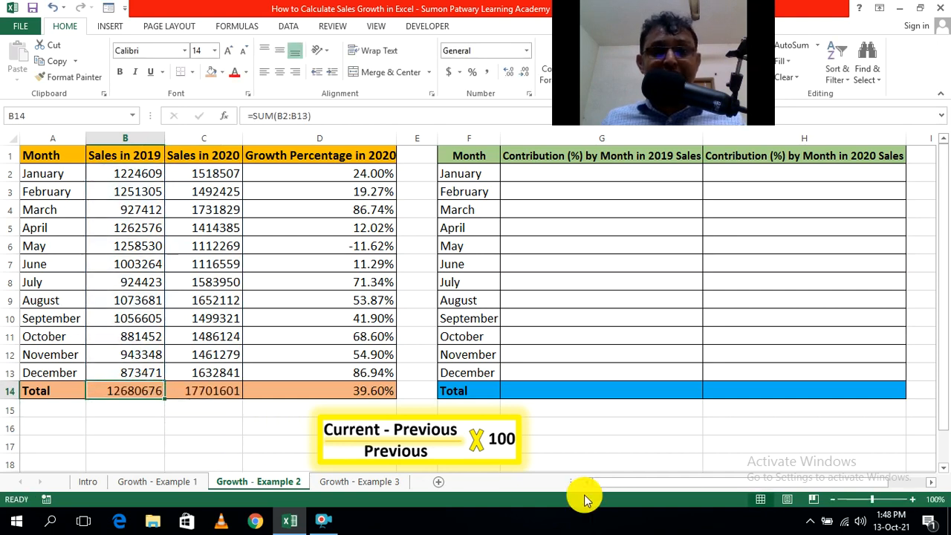
Enter January's 2019 contribution formula =B2/$B$14 in cell G2, with the total as an absolute reference.
click(694, 452)
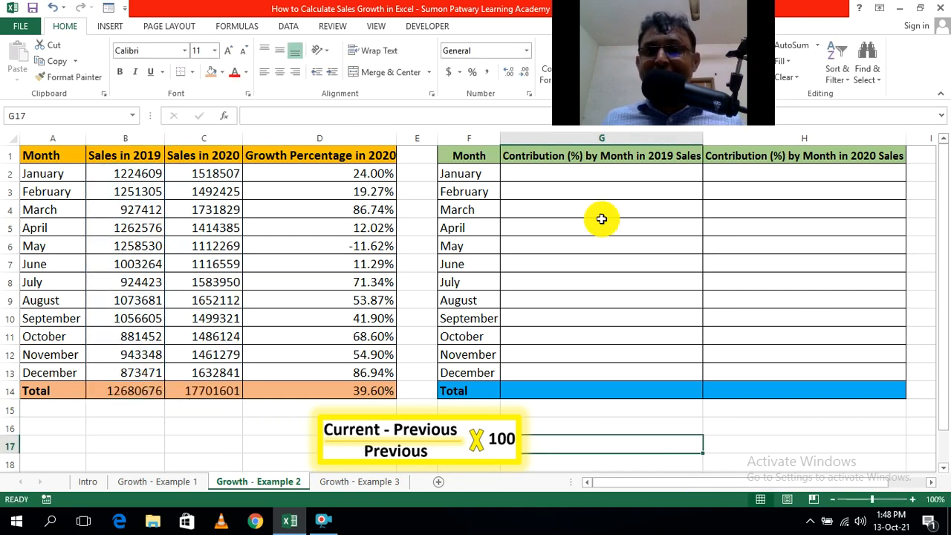
click(585, 174)
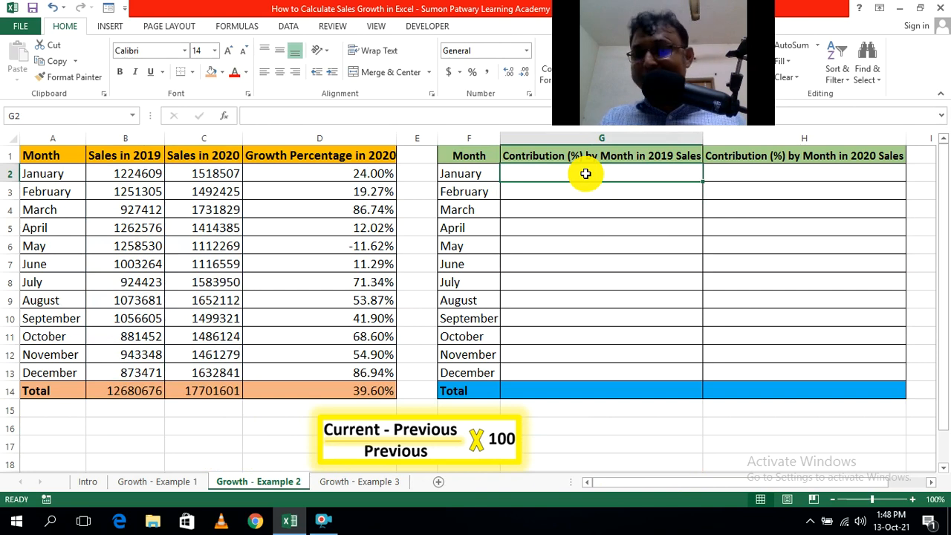
text(=)
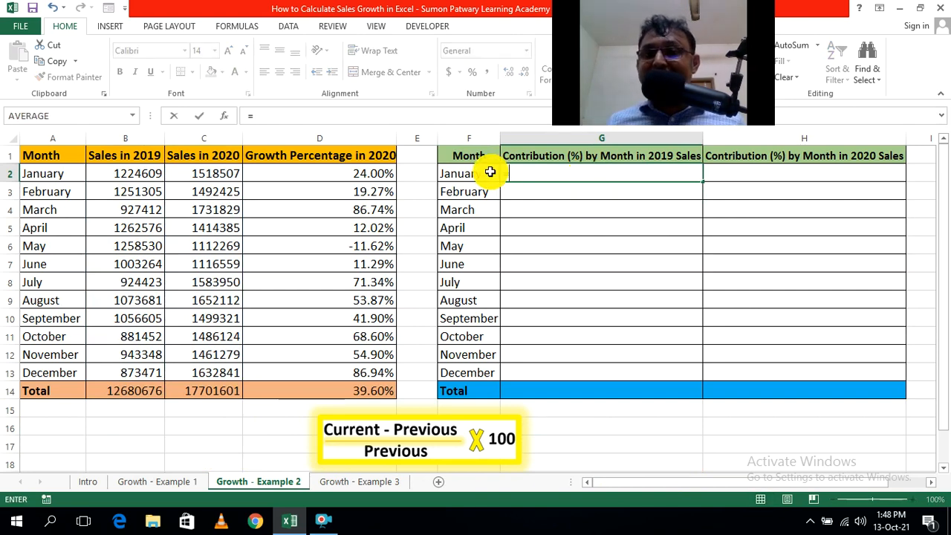
click(127, 173)
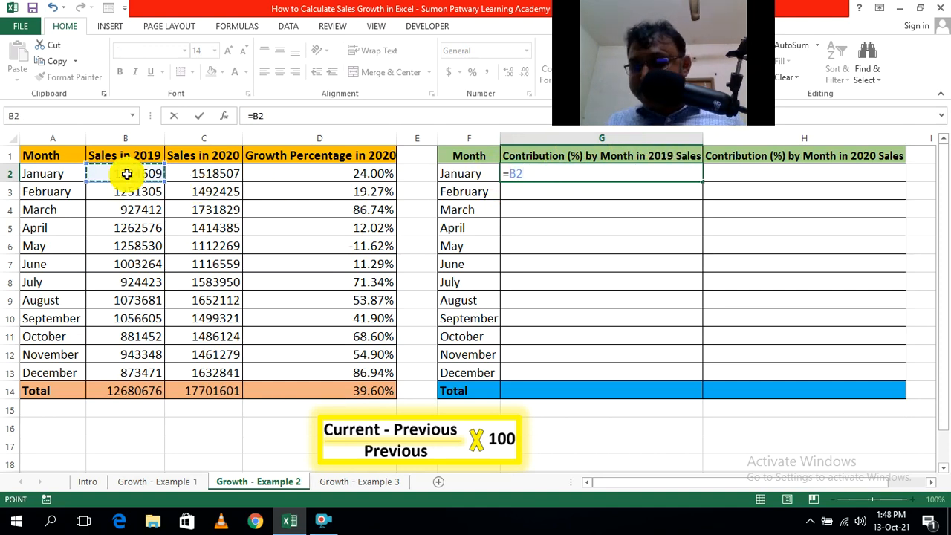
text(/)
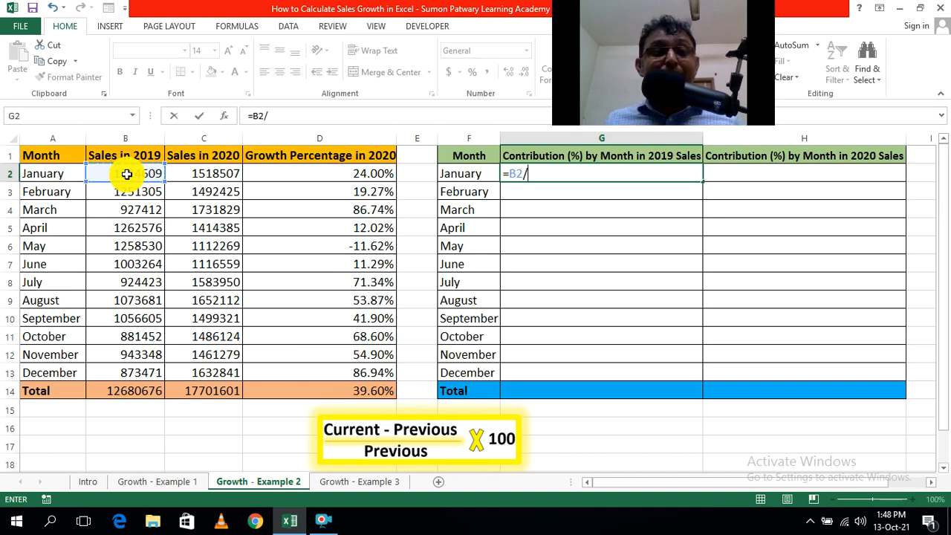
click(140, 393)
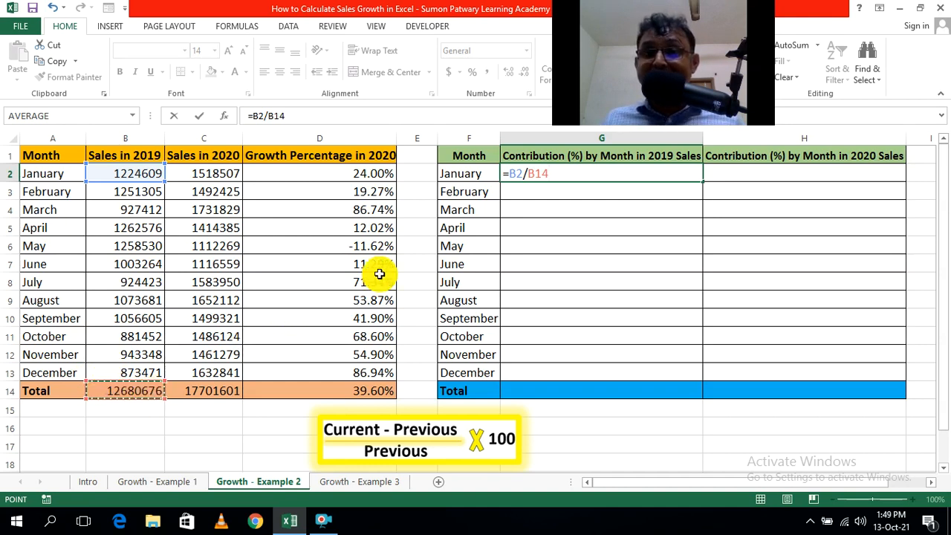
drag(525, 173, 549, 174)
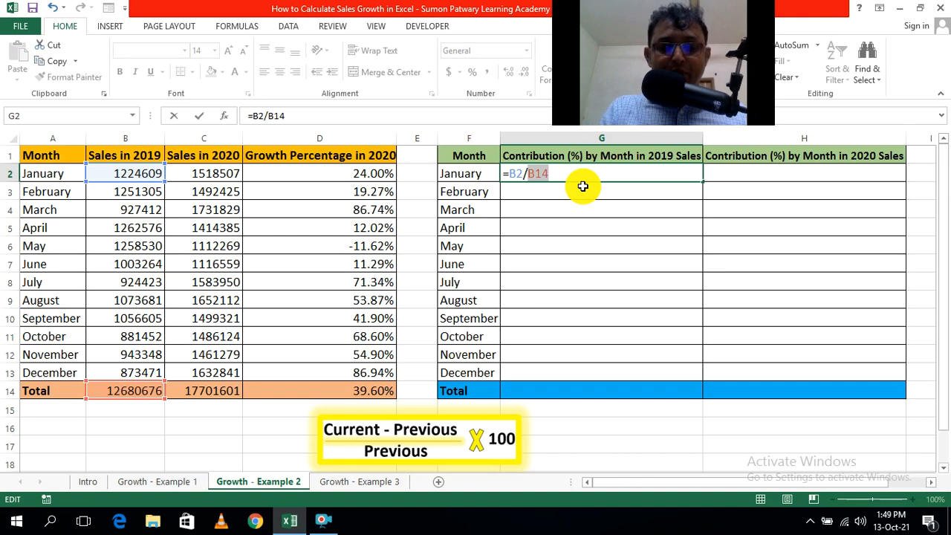
key(F4)
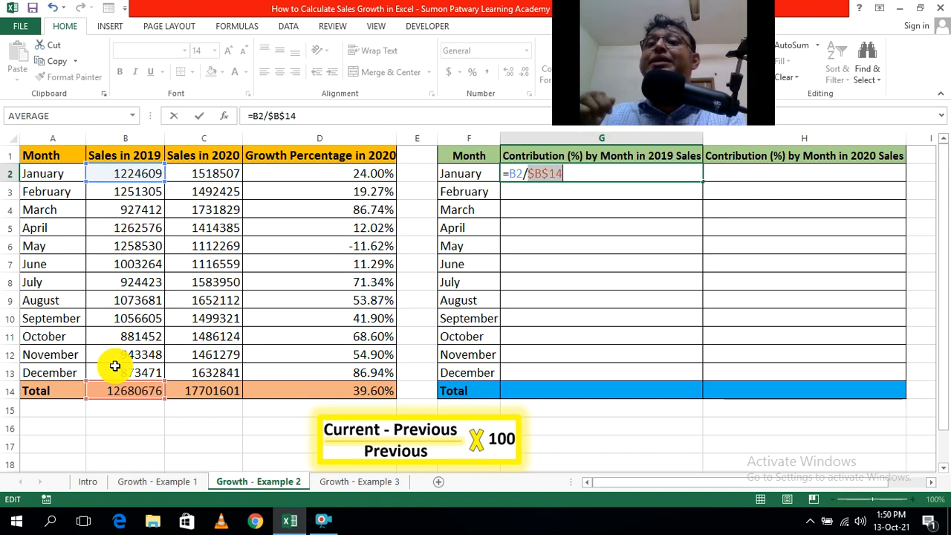
click(587, 177)
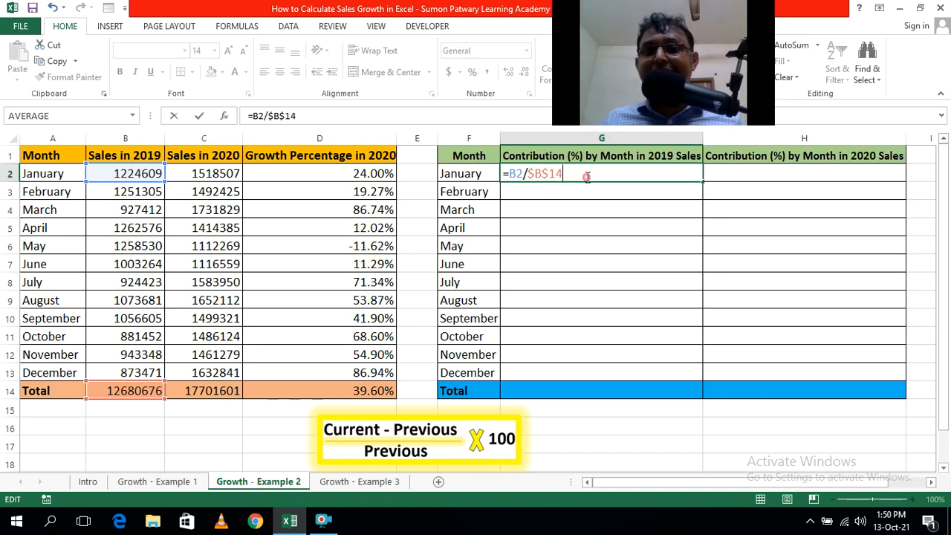
key(Return)
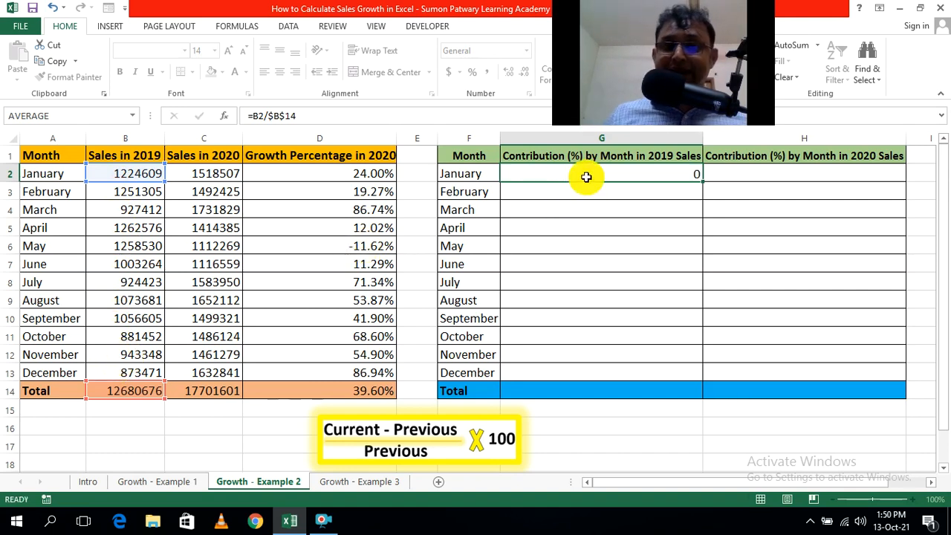
click(807, 301)
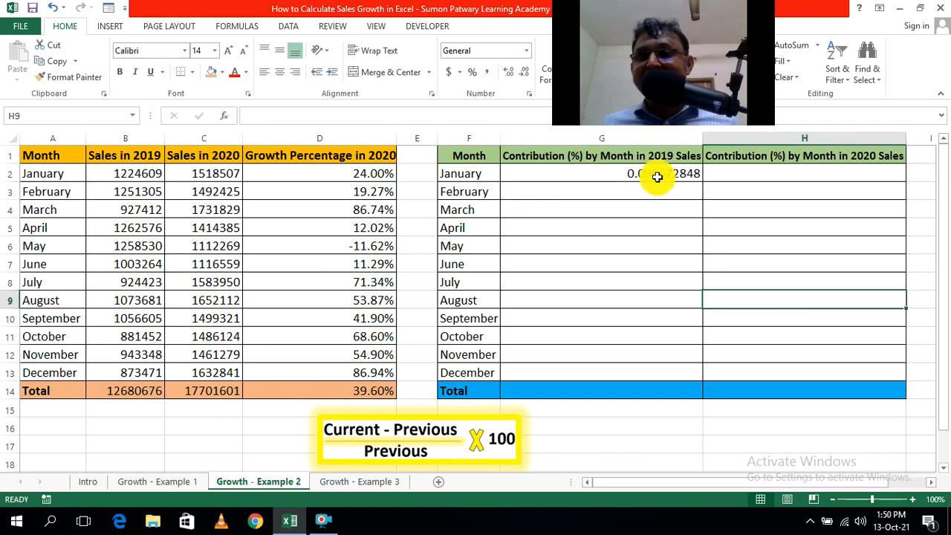
Copy the 2019 contribution formula from G2 down through December in G13.
click(657, 176)
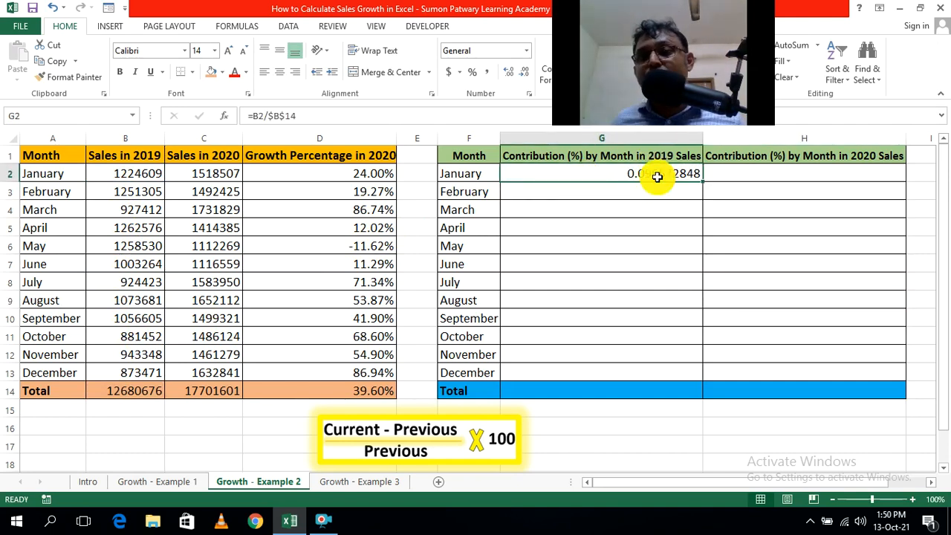
click(753, 263)
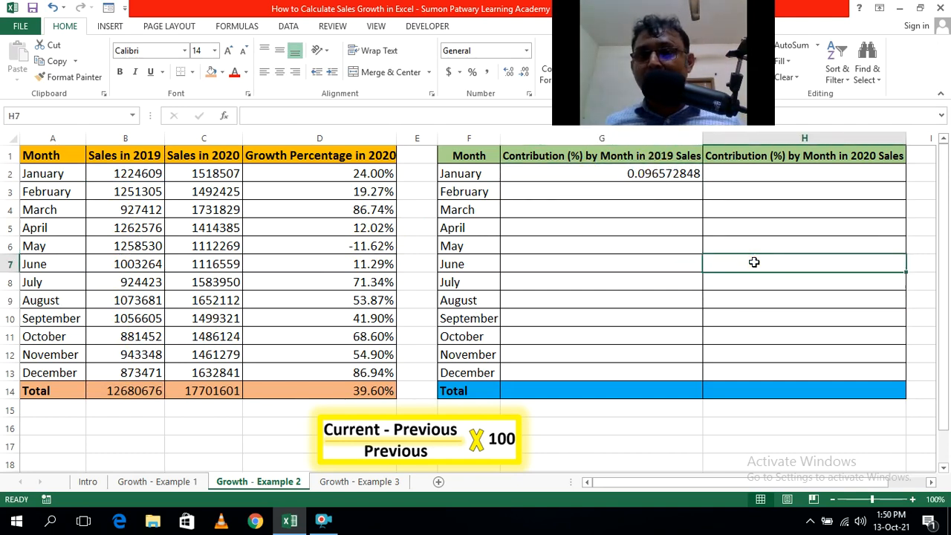
click(639, 176)
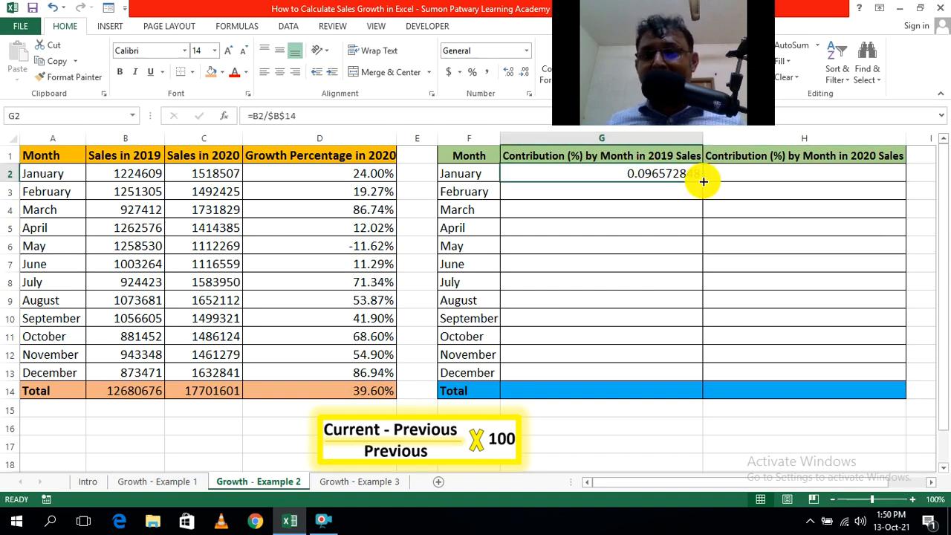
drag(703, 181, 687, 379)
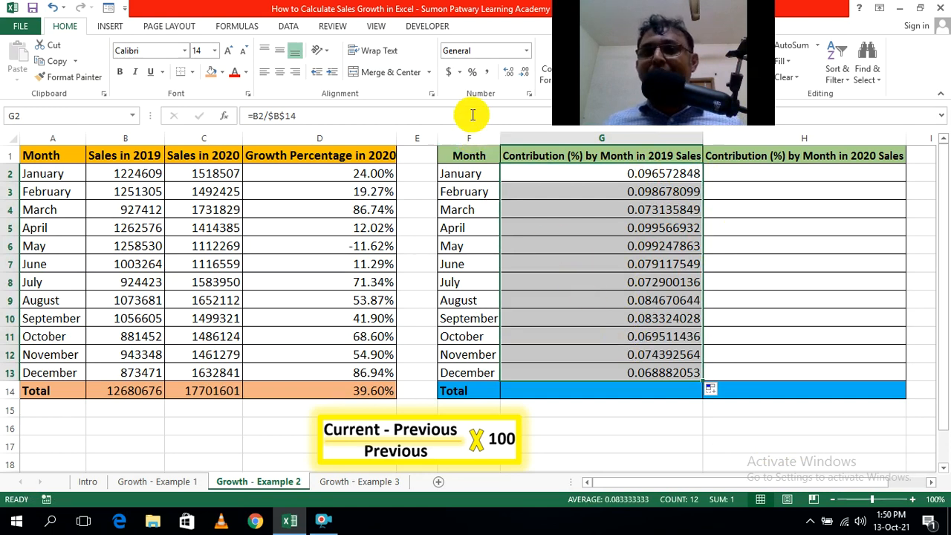
Format the 2019 contributions in G2:G13 as percentages with two decimal places.
click(469, 74)
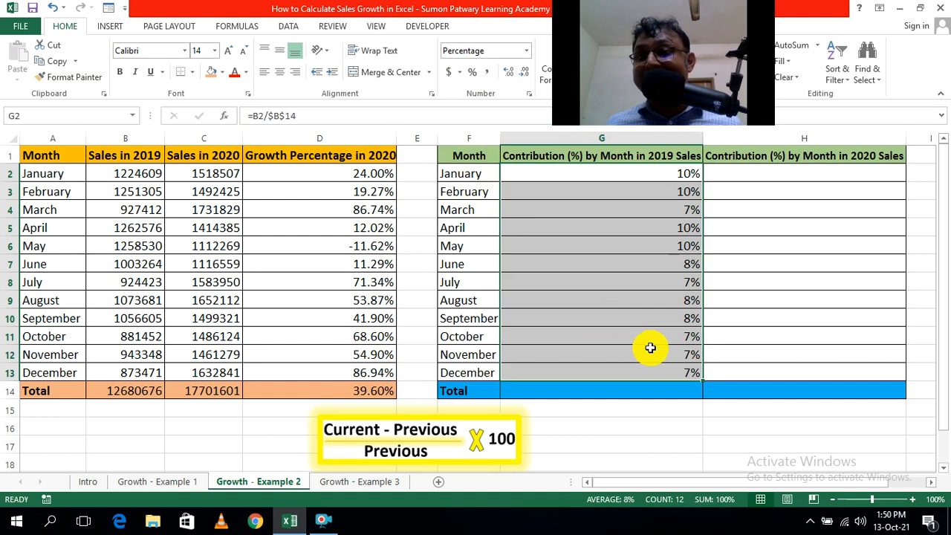
click(507, 75)
click(507, 74)
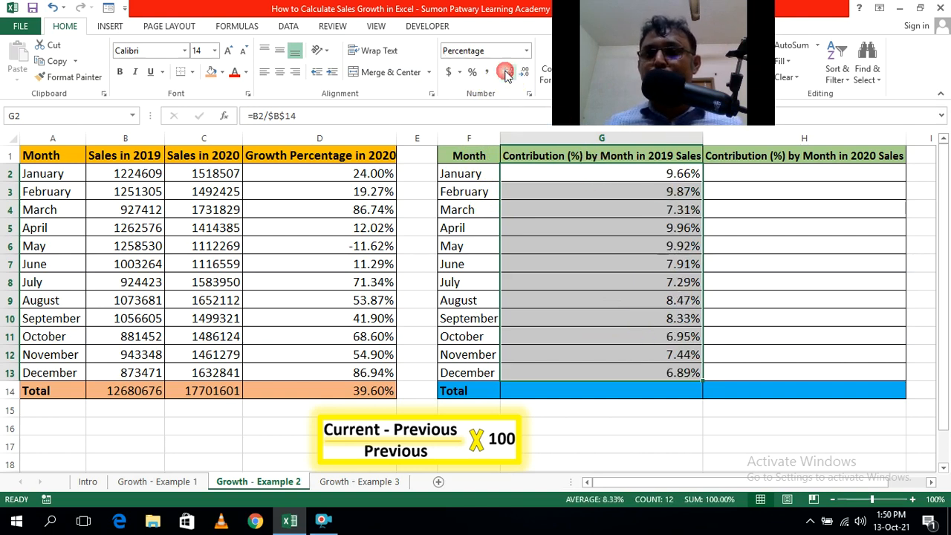
click(774, 443)
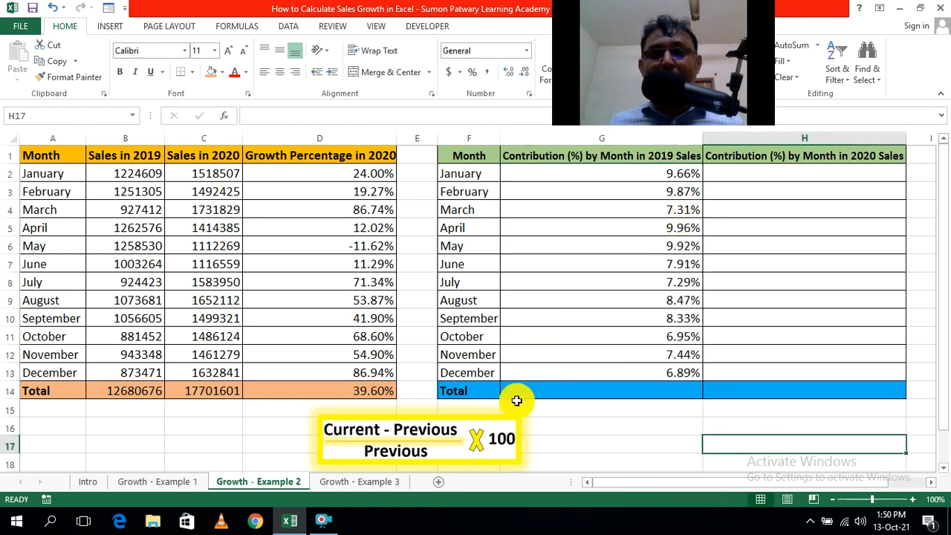
Check the cell references in the copied 2019 contribution formulas for December in G13 and April in G5.
click(649, 374)
double_click(650, 373)
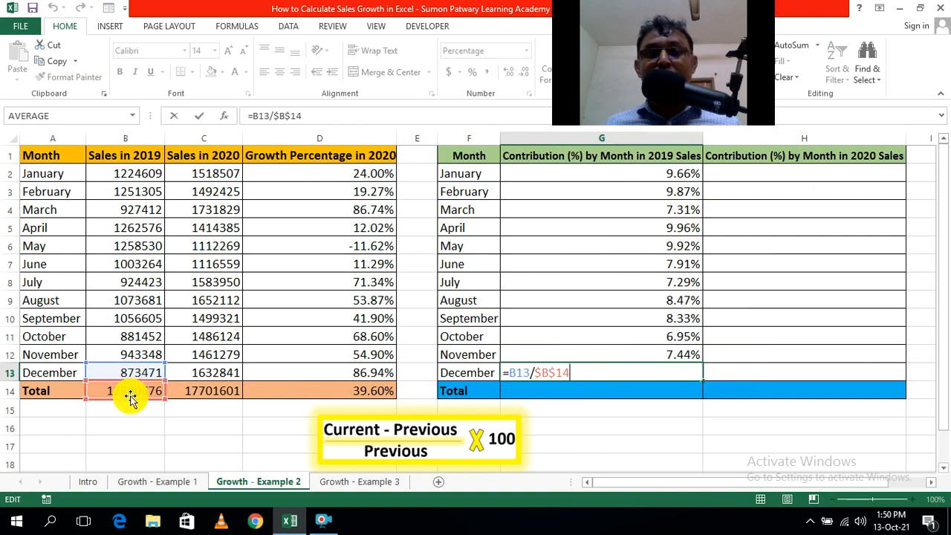
key(Return)
click(710, 451)
click(674, 227)
double_click(675, 225)
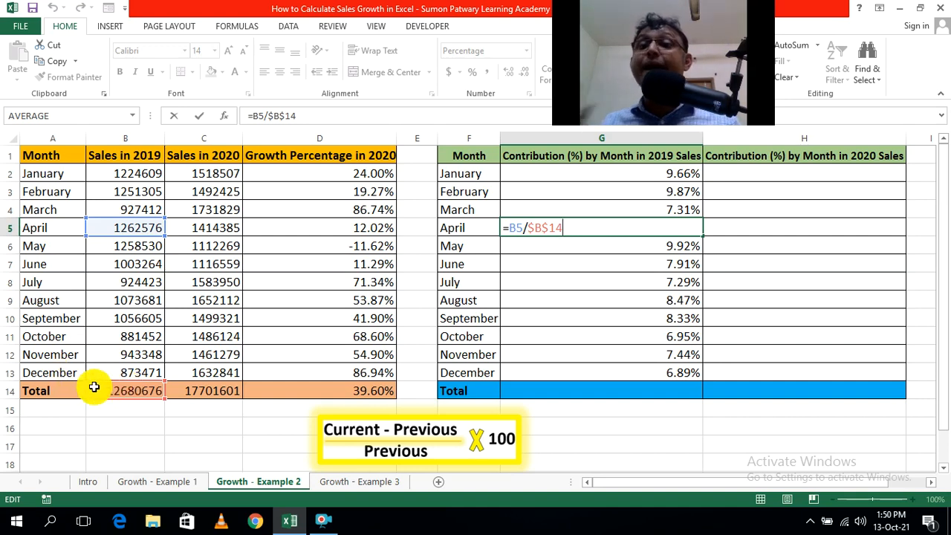
key(Return)
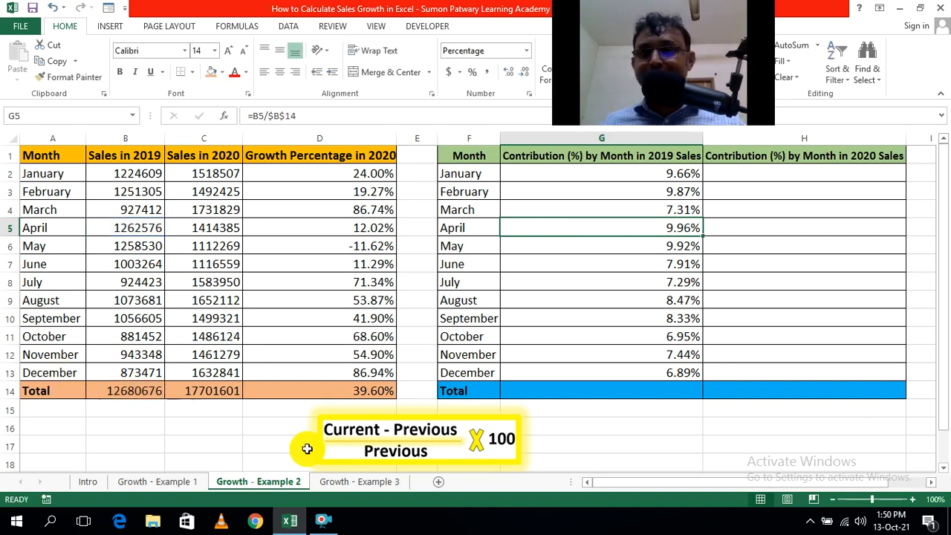
click(788, 433)
Enter January's 2020 contribution formula =C2/$C$14 in cell H2, with the total as an absolute reference.
click(814, 174)
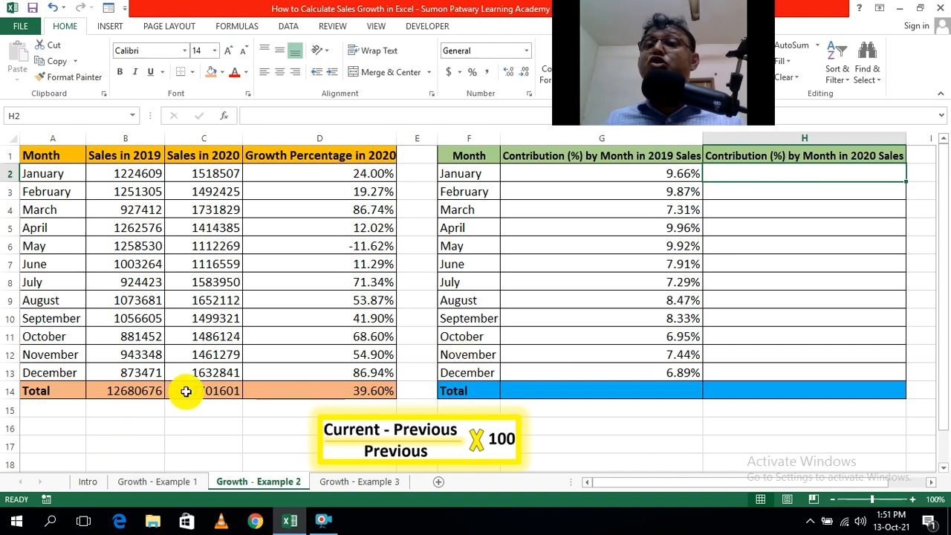
click(748, 417)
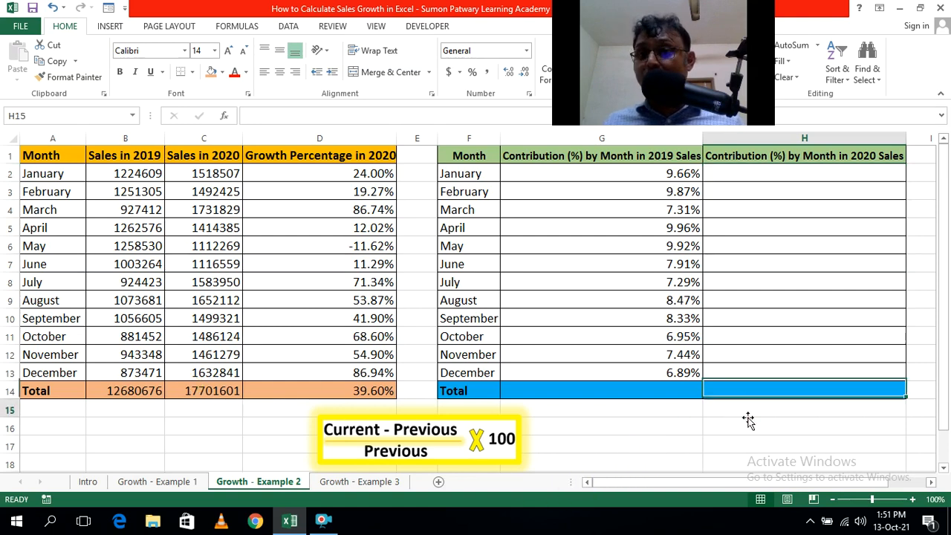
click(801, 173)
text(=)
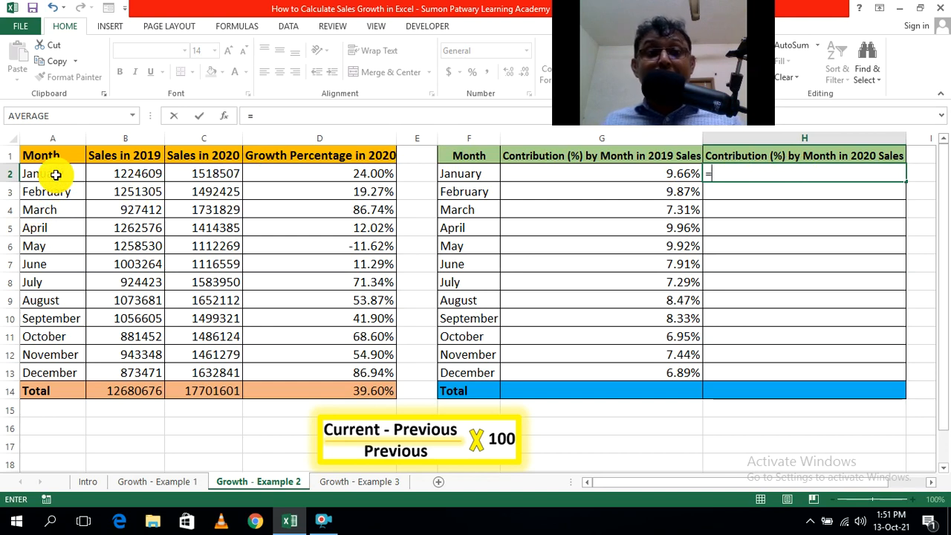
click(199, 173)
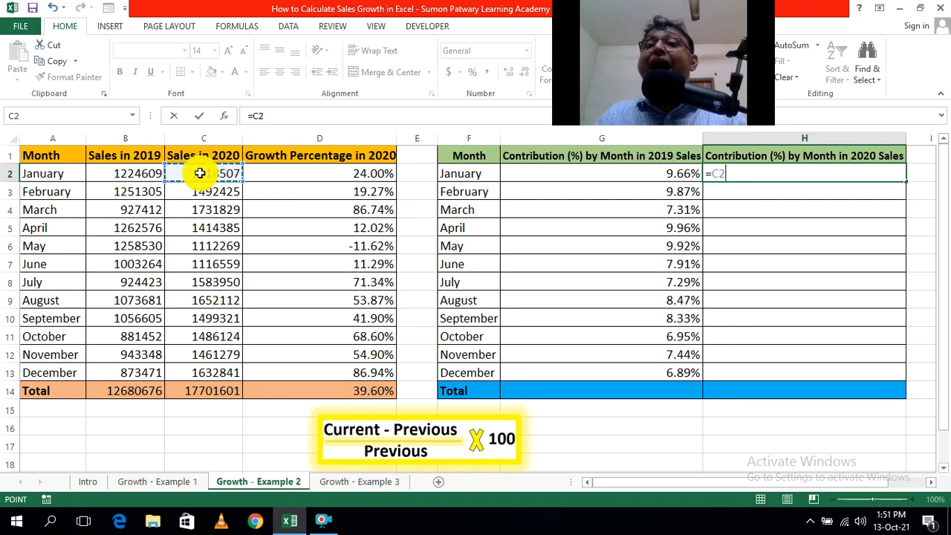
text(/)
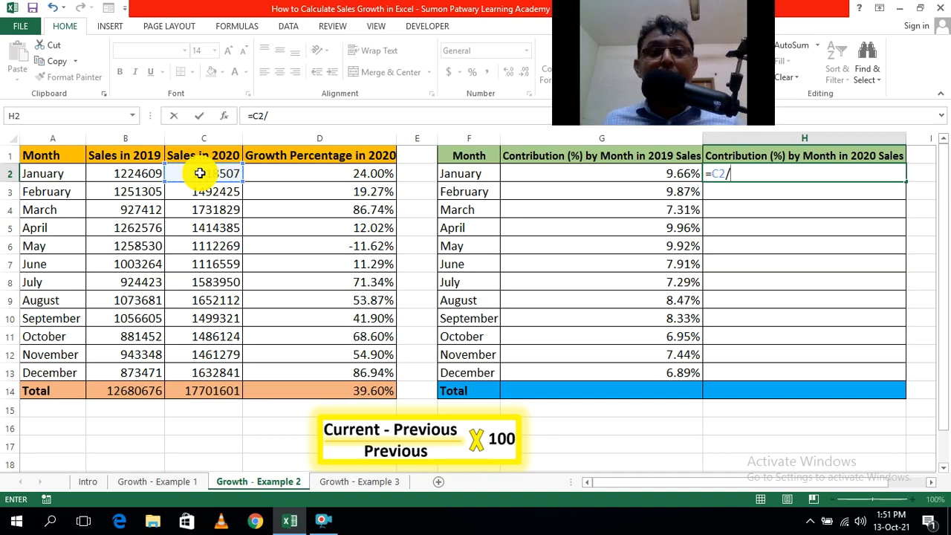
click(203, 391)
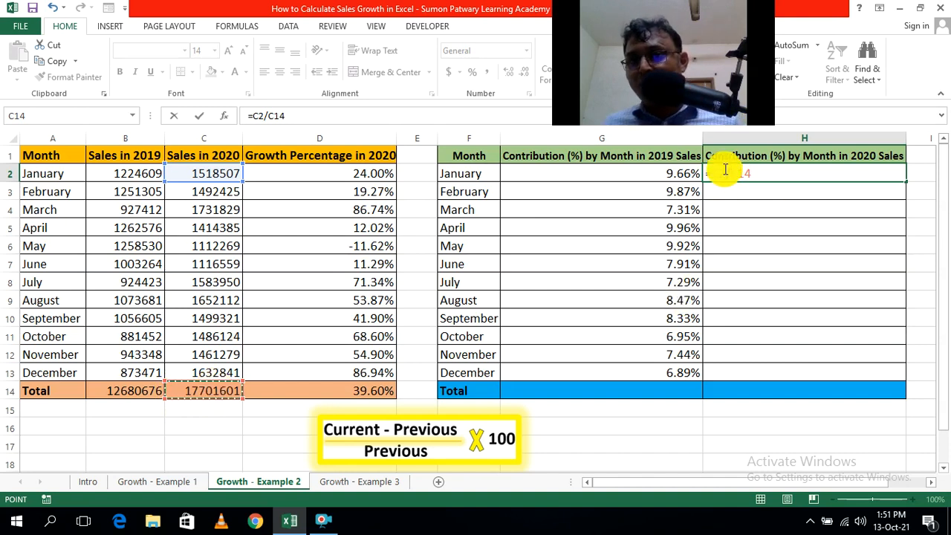
drag(730, 173, 774, 204)
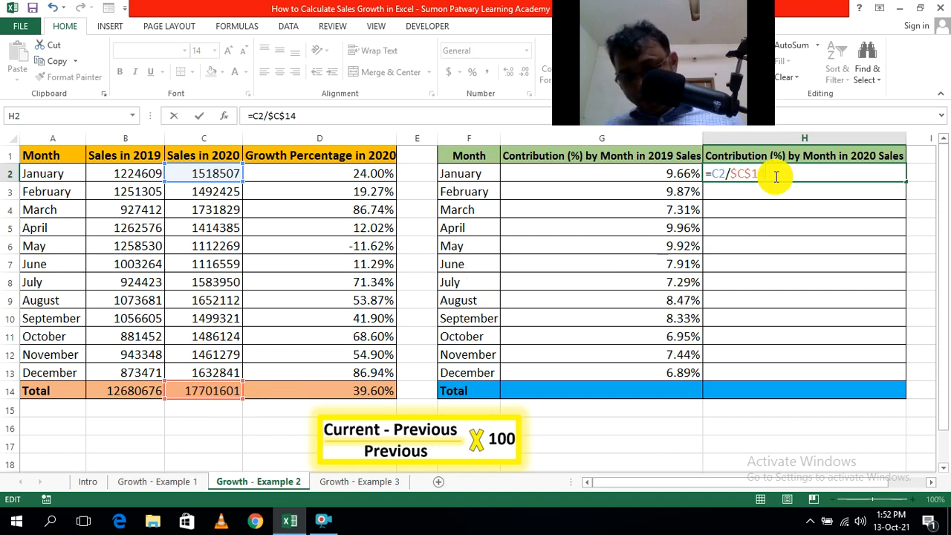
key(Return)
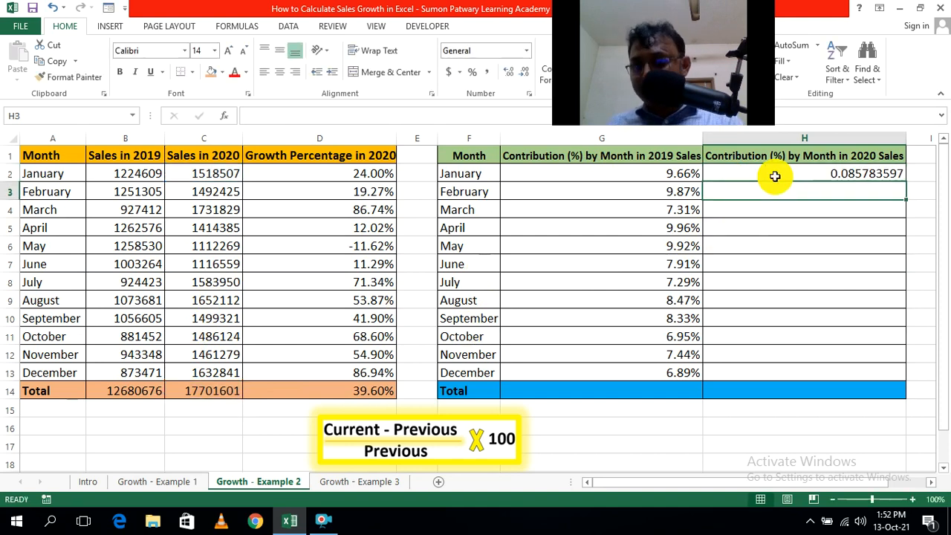
Copy the 2020 contribution formula from H2 down through December in H13.
click(925, 191)
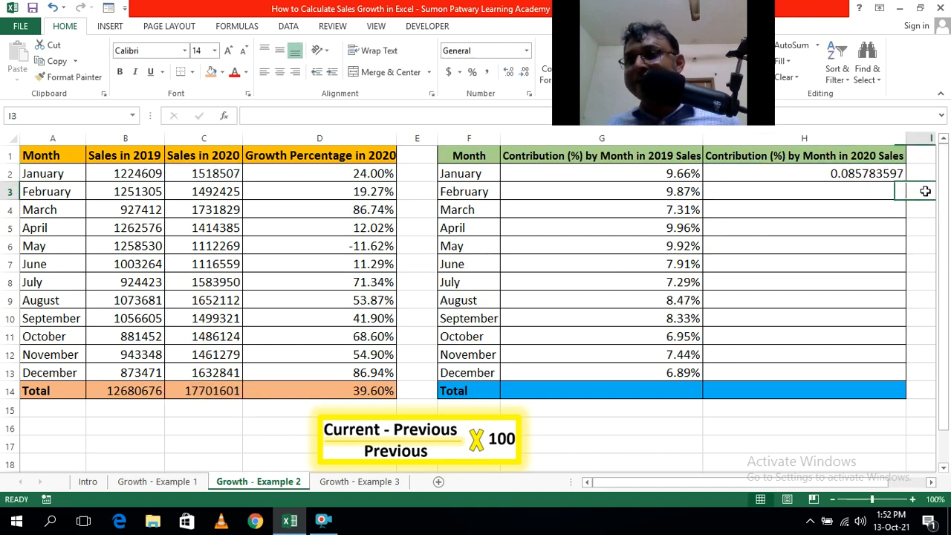
click(859, 171)
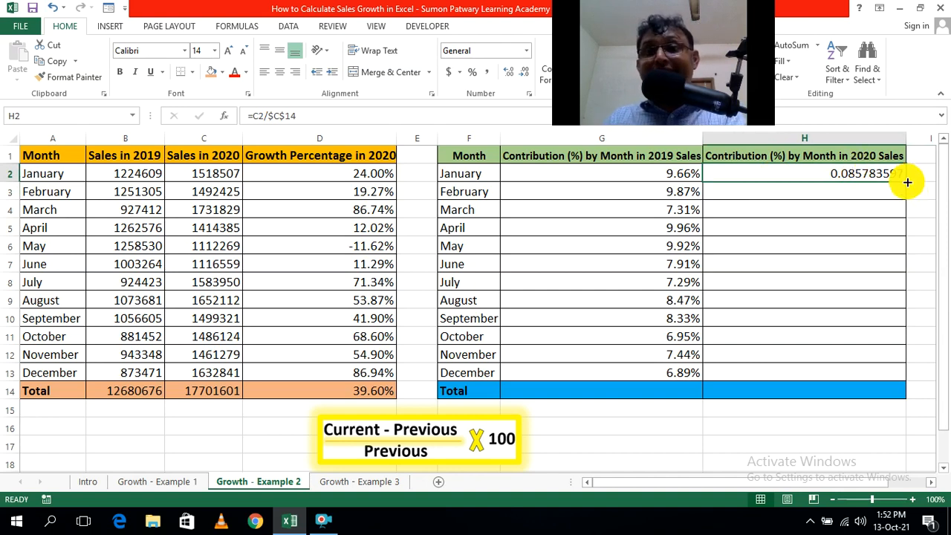
drag(908, 182, 904, 375)
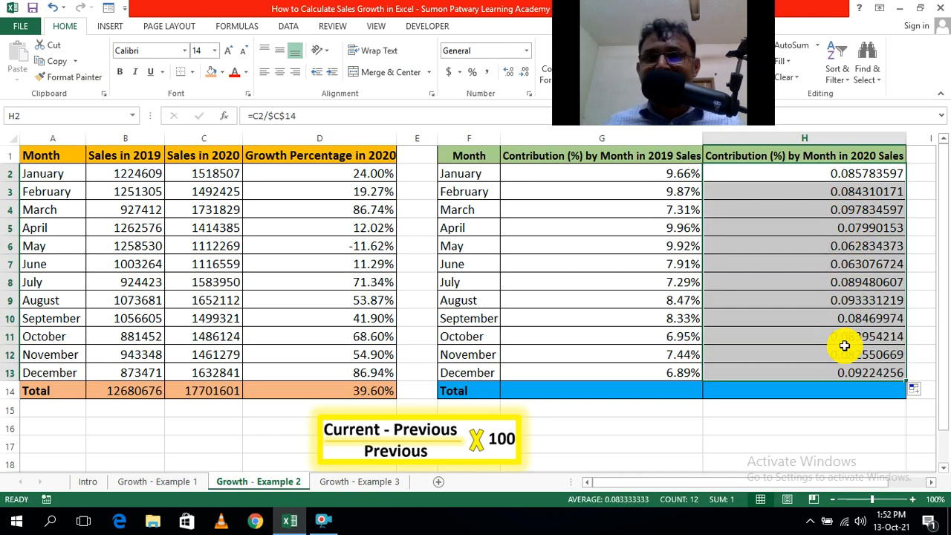
Format the 2020 contributions in H2:H13 as percentages with two decimal places.
click(474, 71)
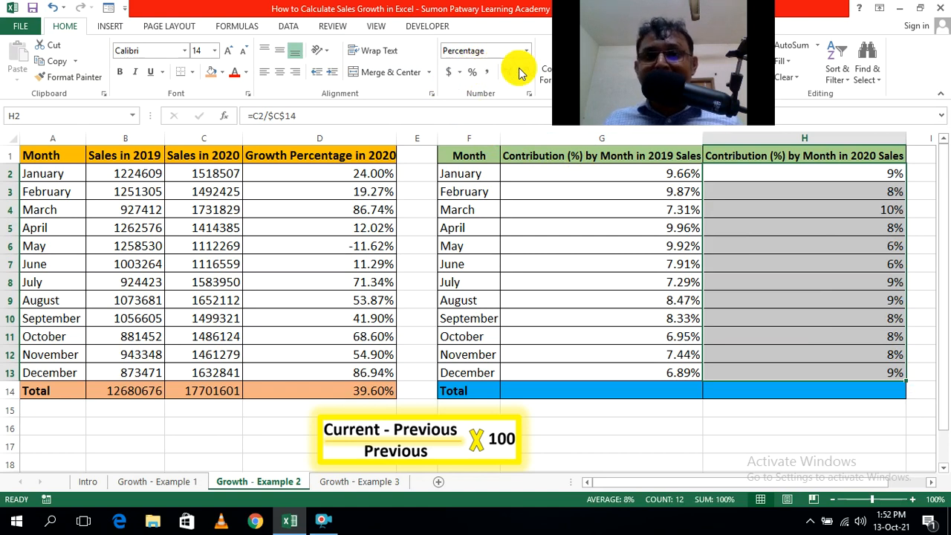
click(508, 71)
click(509, 72)
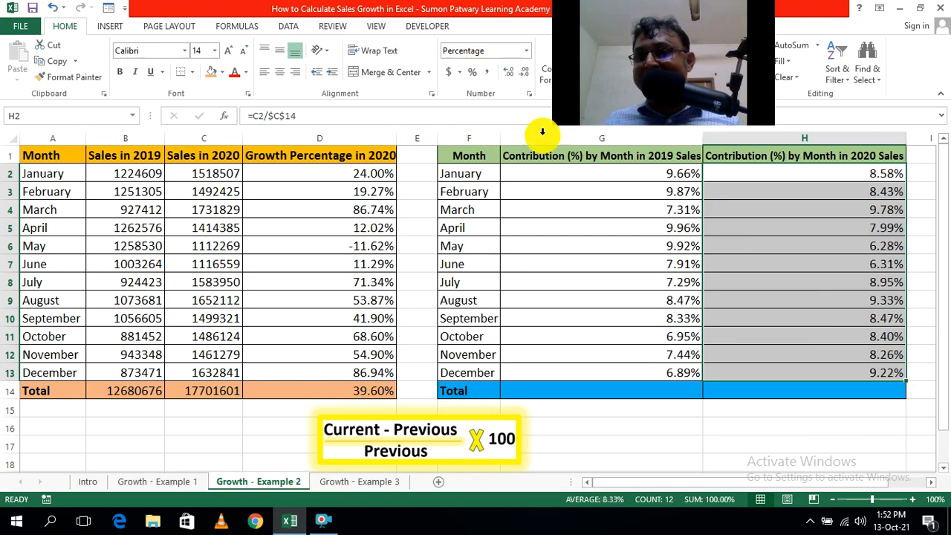
click(808, 444)
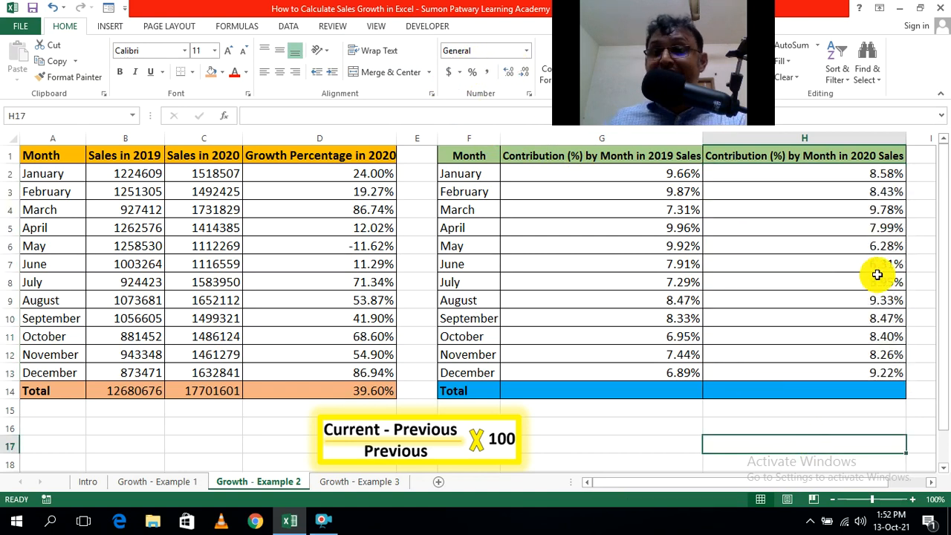
Check the cell references in the copied 2020 contribution formulas for February in H3 and July in H8.
click(863, 195)
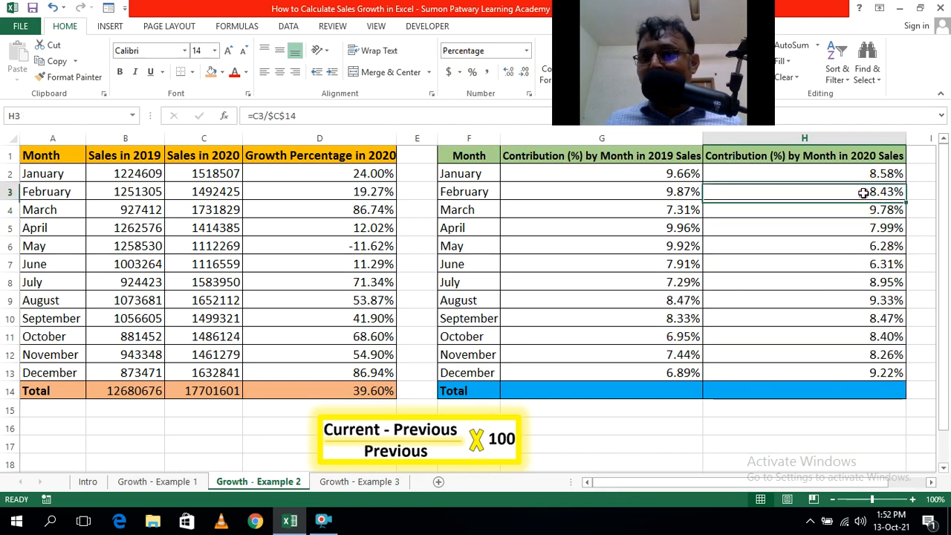
double_click(862, 194)
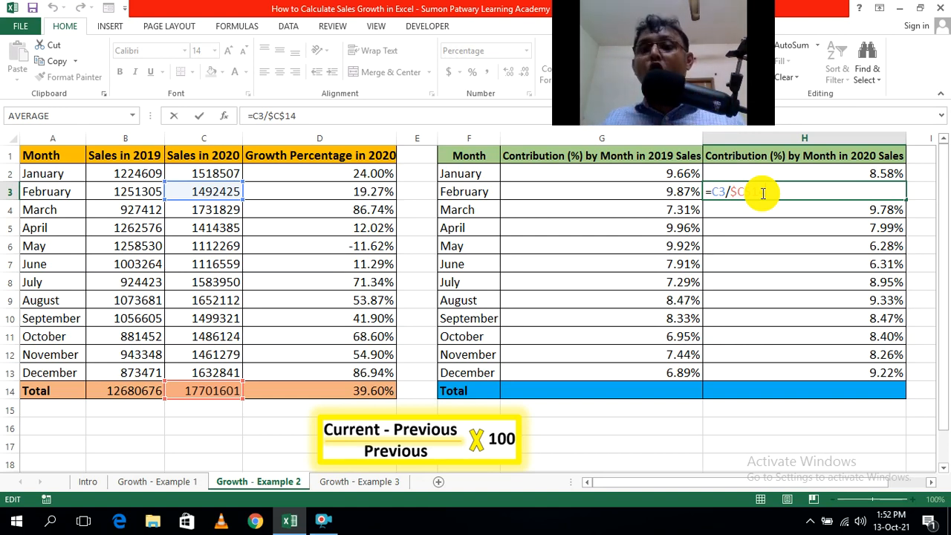
click(873, 450)
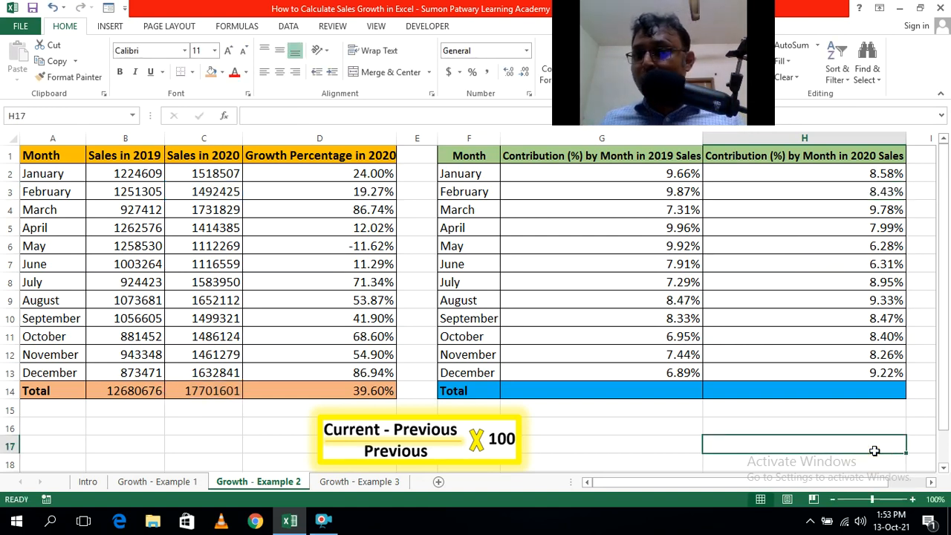
double_click(885, 281)
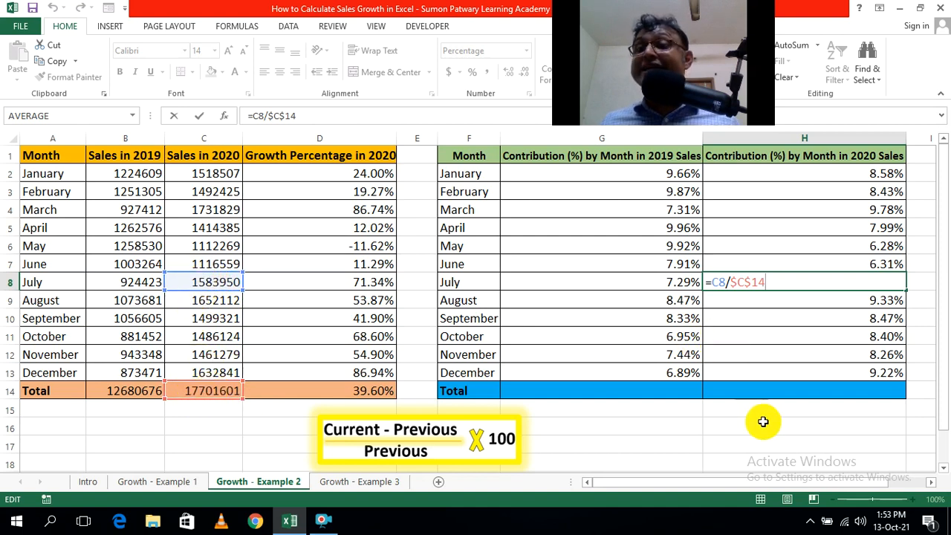
click(778, 442)
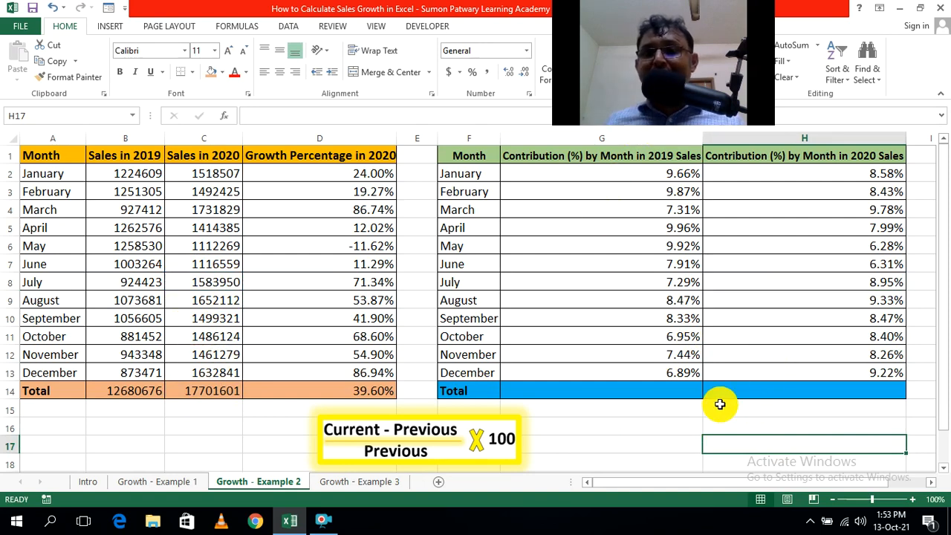
Total the 2019 monthly contributions in cell G14 with the formula =SUM(G2:G13).
click(660, 391)
text(=SUM()
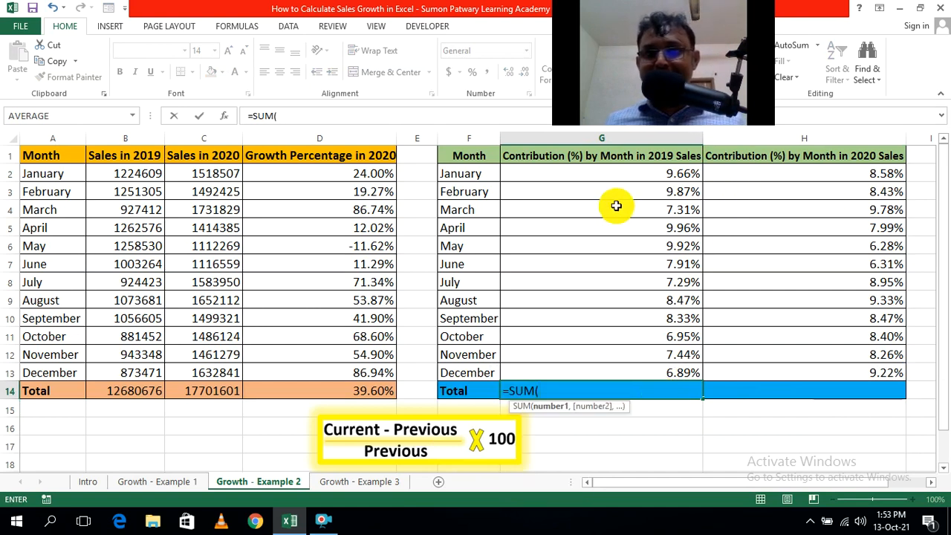
drag(616, 174, 621, 371)
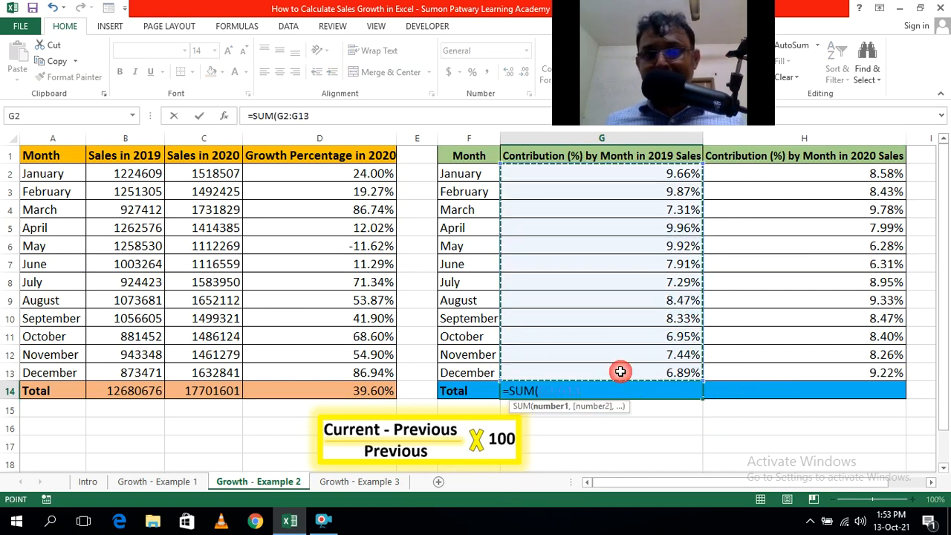
text())
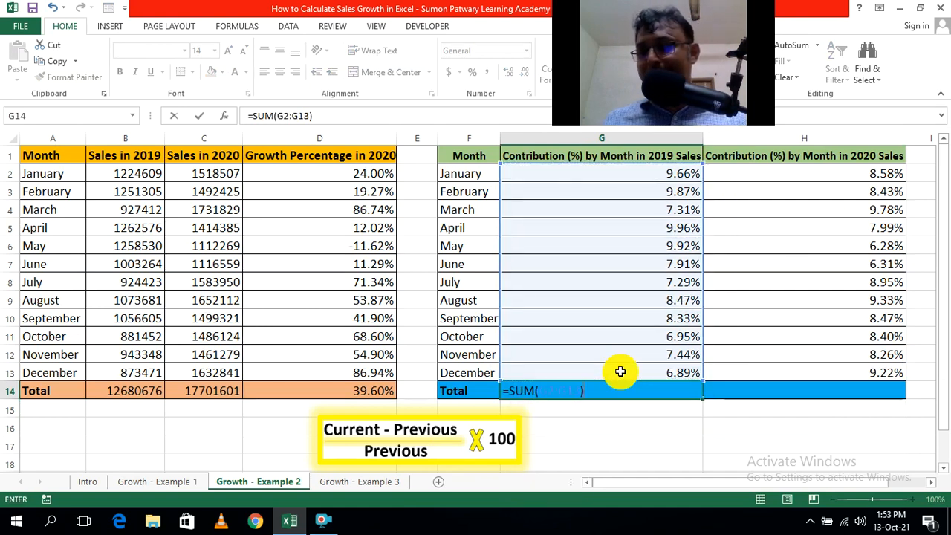
key(Return)
click(809, 440)
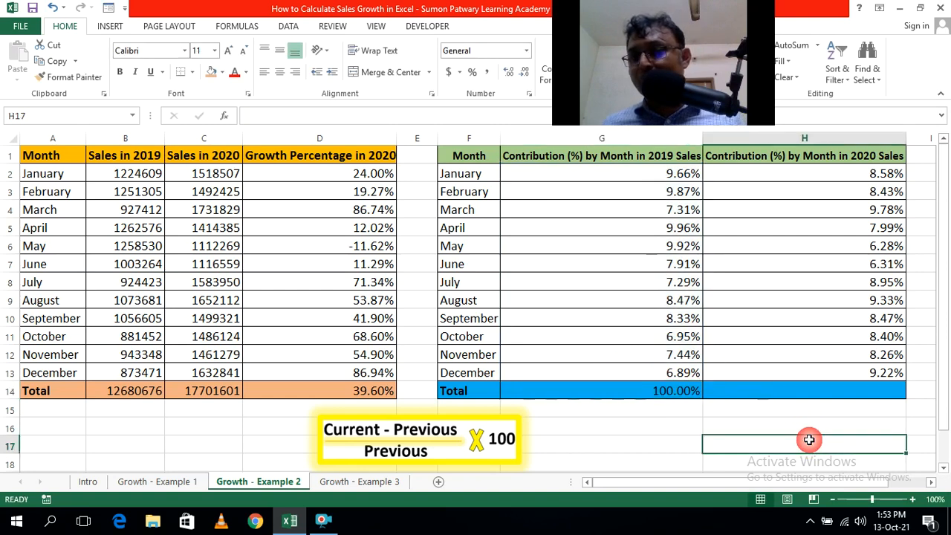
Copy the total formula from G14 across to H14 to sum the 2020 monthly contributions.
click(691, 391)
drag(701, 394, 856, 404)
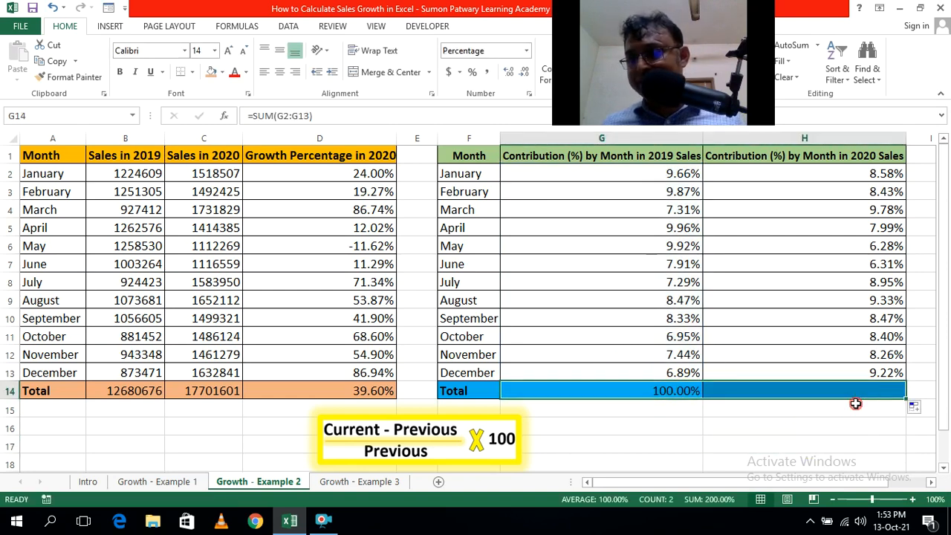
click(803, 441)
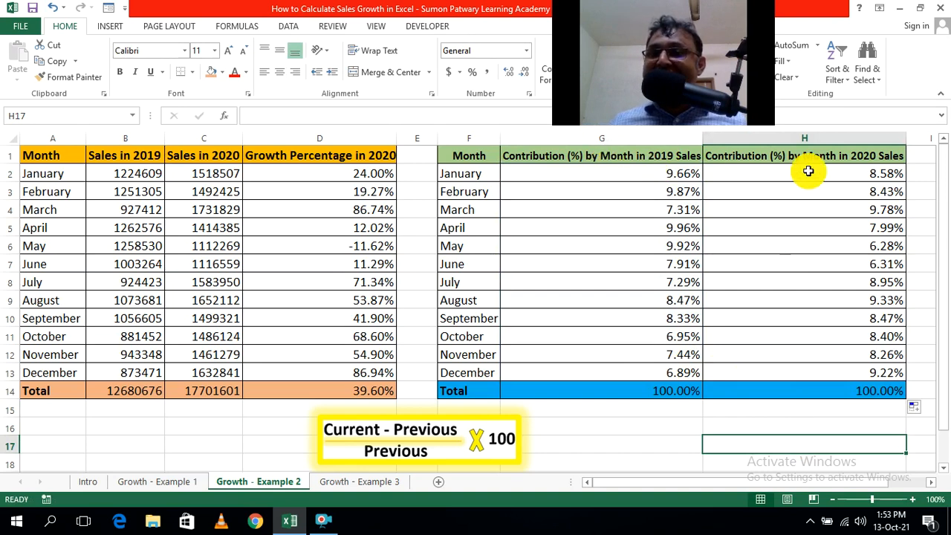
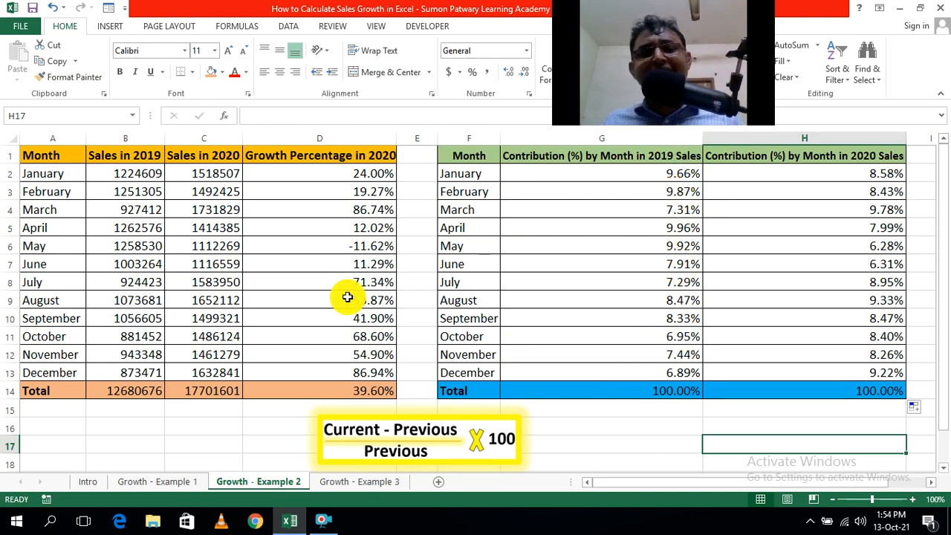
Review the monthly contribution percentages for 2019 and 2020 and the yearly sales totals in B14 and C14.
click(144, 394)
click(696, 447)
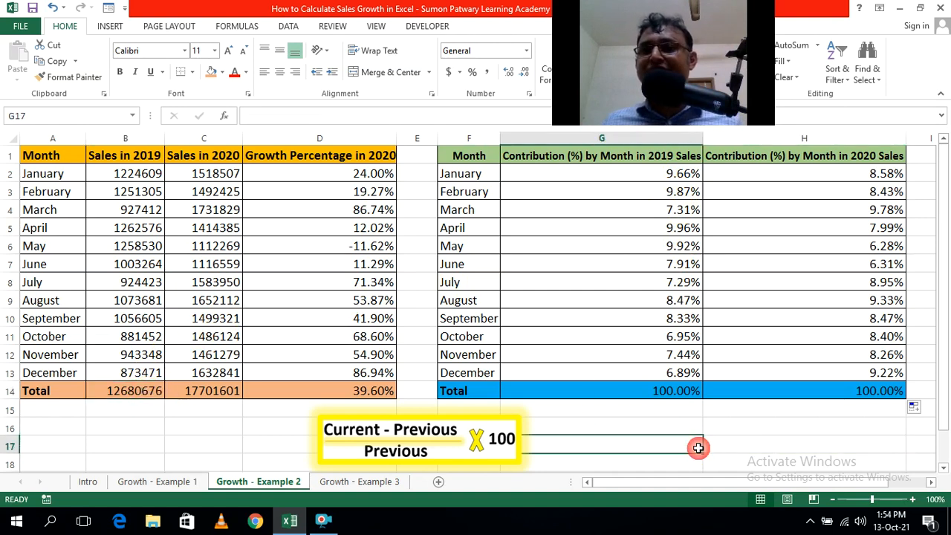
click(625, 187)
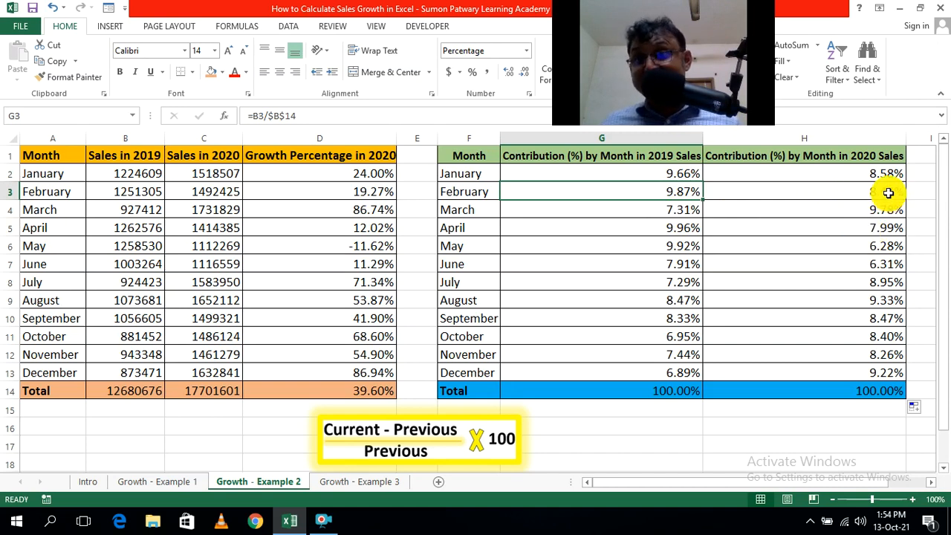
click(848, 426)
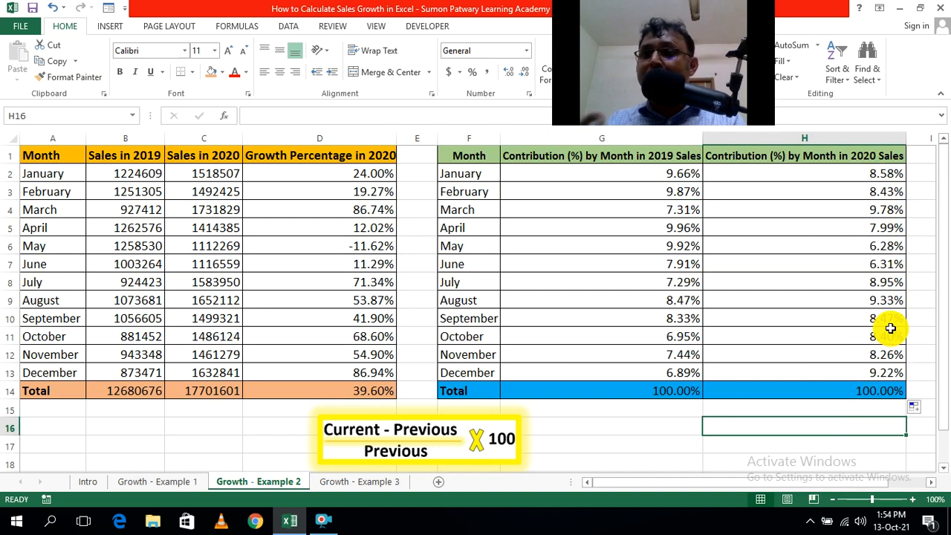
click(891, 176)
click(892, 190)
click(896, 210)
click(895, 302)
click(894, 354)
click(888, 387)
click(869, 174)
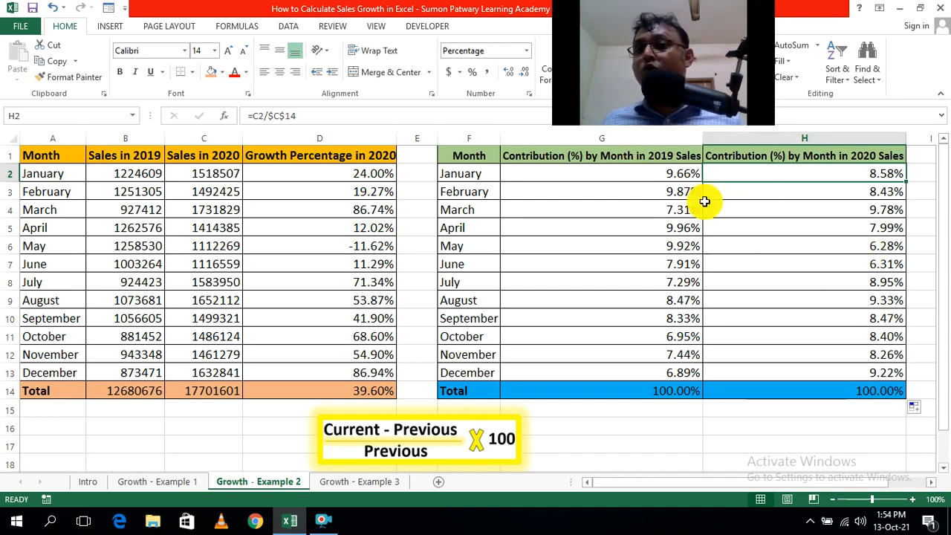
click(791, 431)
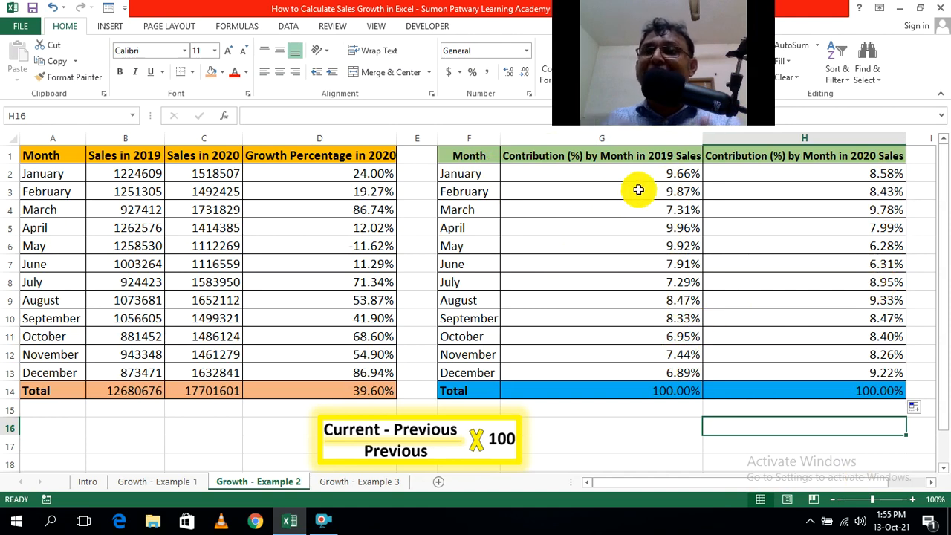
click(130, 395)
click(202, 390)
click(765, 443)
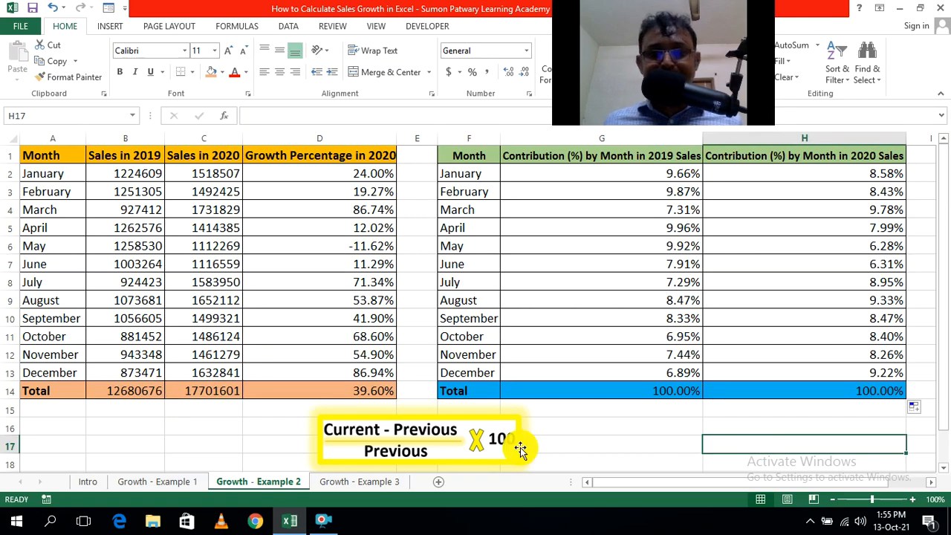
Open the Growth - Example 3 sheet and look at January's monthly sales in B3.
click(931, 482)
click(931, 483)
click(931, 482)
click(931, 482)
click(931, 483)
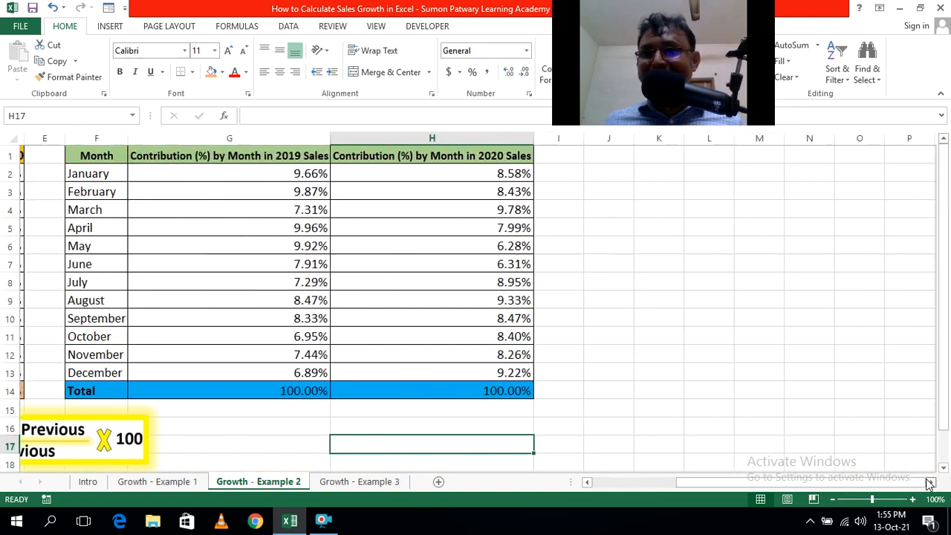
click(375, 482)
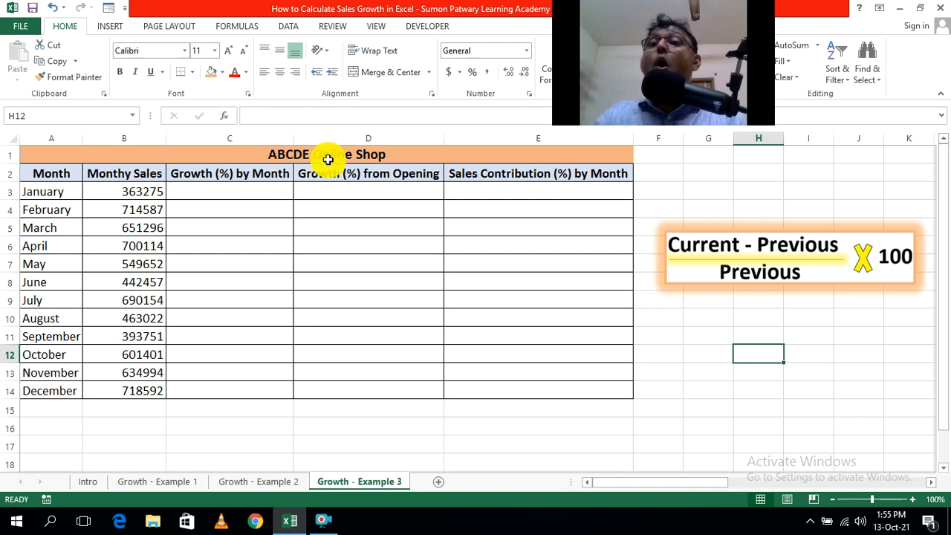
click(155, 197)
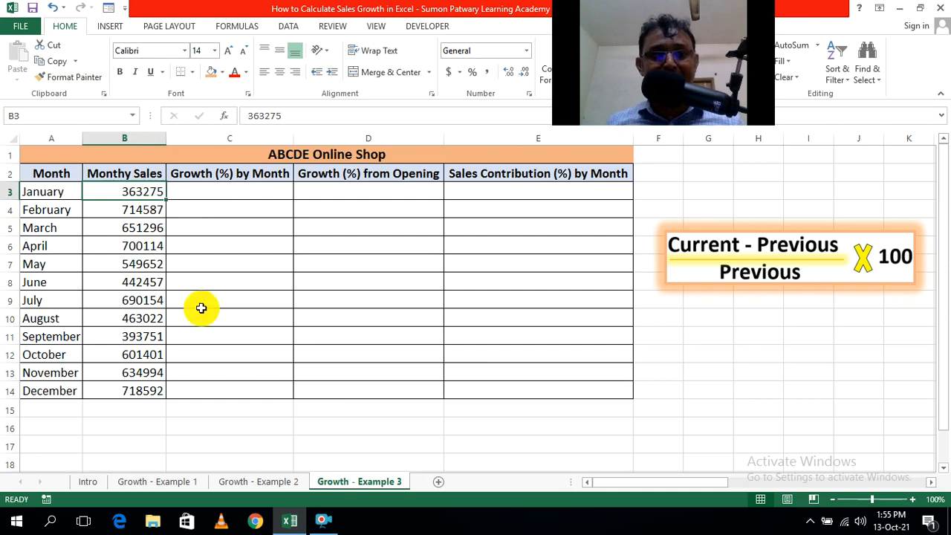
click(266, 410)
Calculate February's growth over January in cell C4 with the formula =(B4-B3)/B3.
click(236, 211)
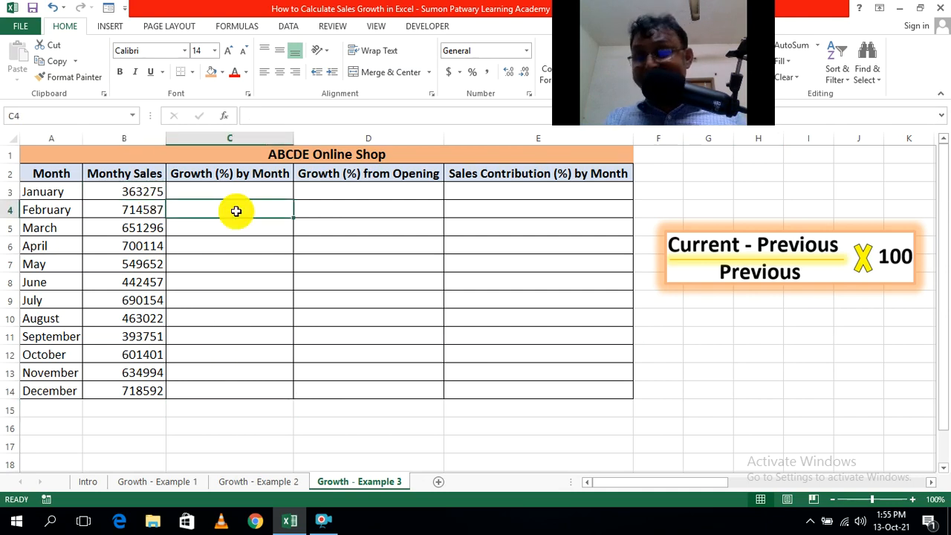
text(=)
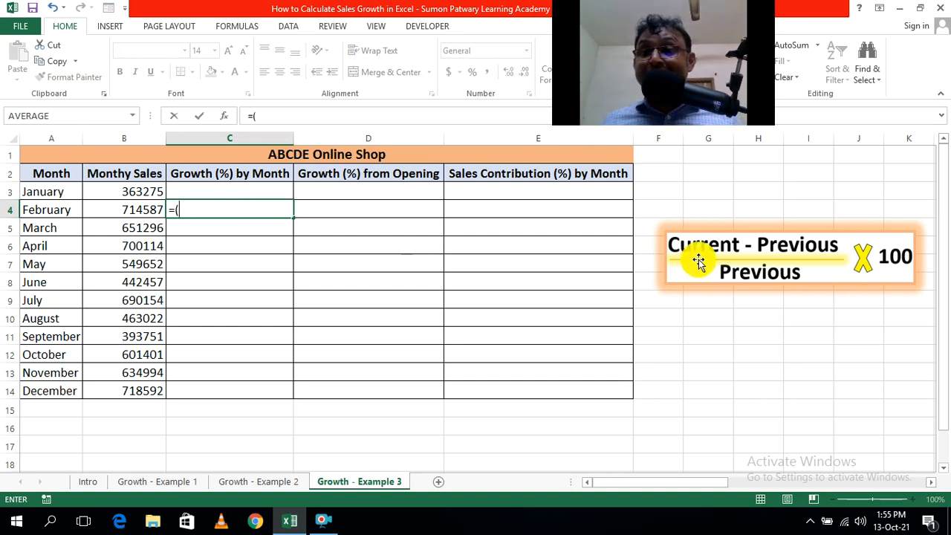
text(()
click(142, 210)
text(-)
click(143, 191)
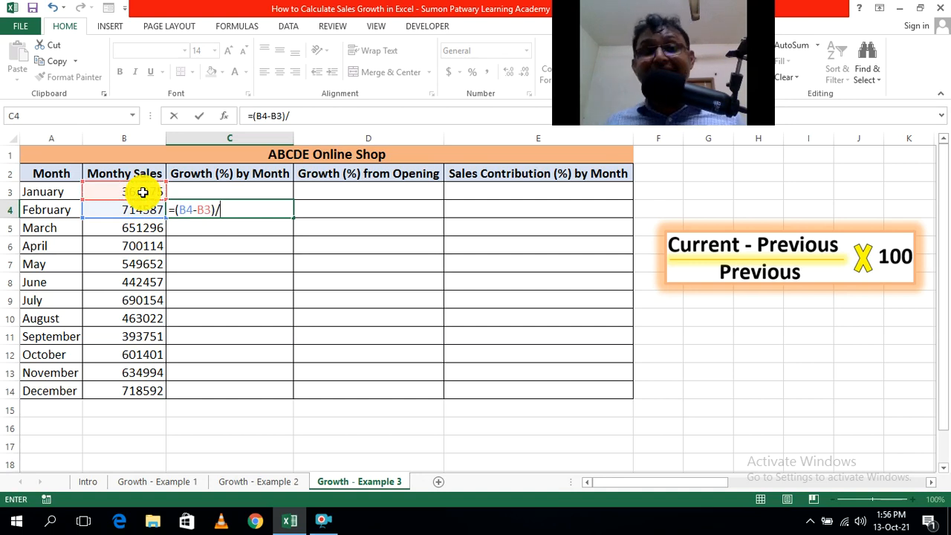
click(126, 192)
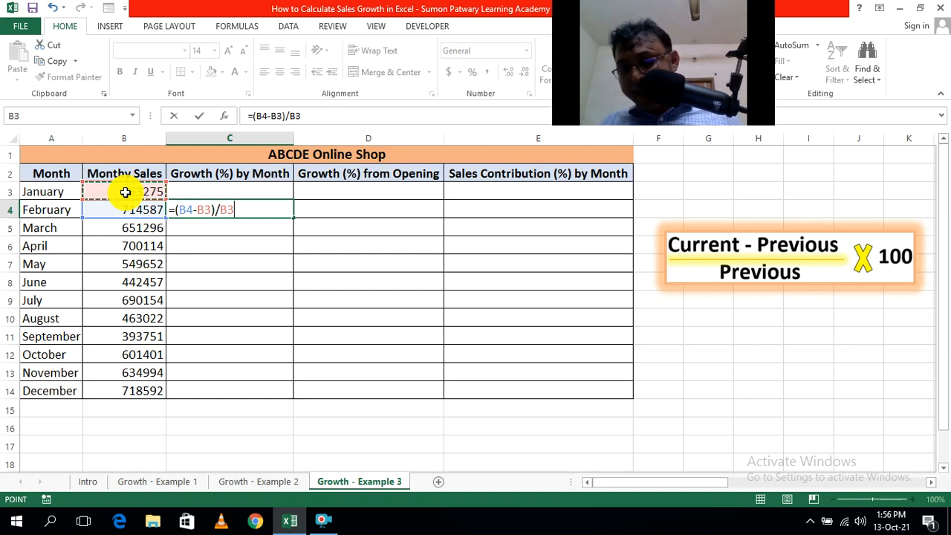
key(Return)
click(288, 315)
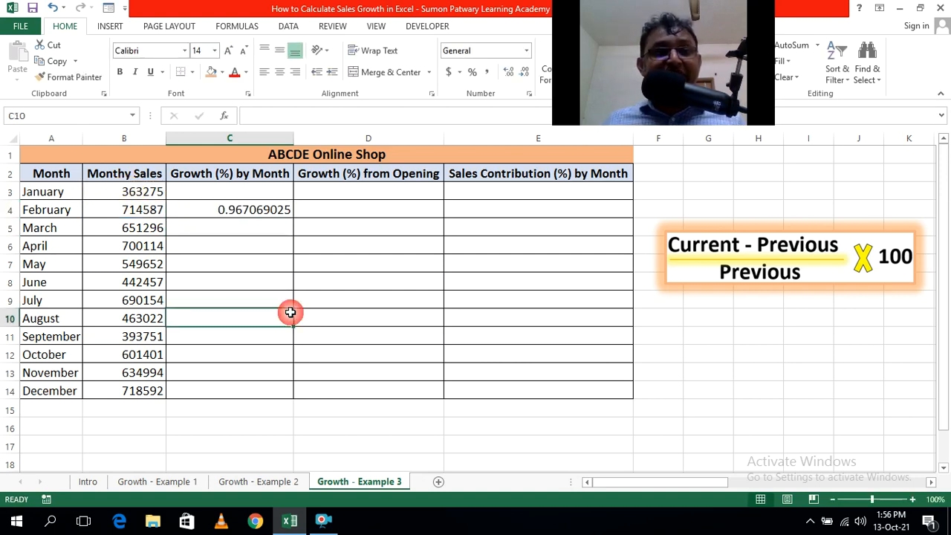
Fill the monthly growth formula from C4 down to C14 and format the range as percentages with two decimal places.
click(259, 212)
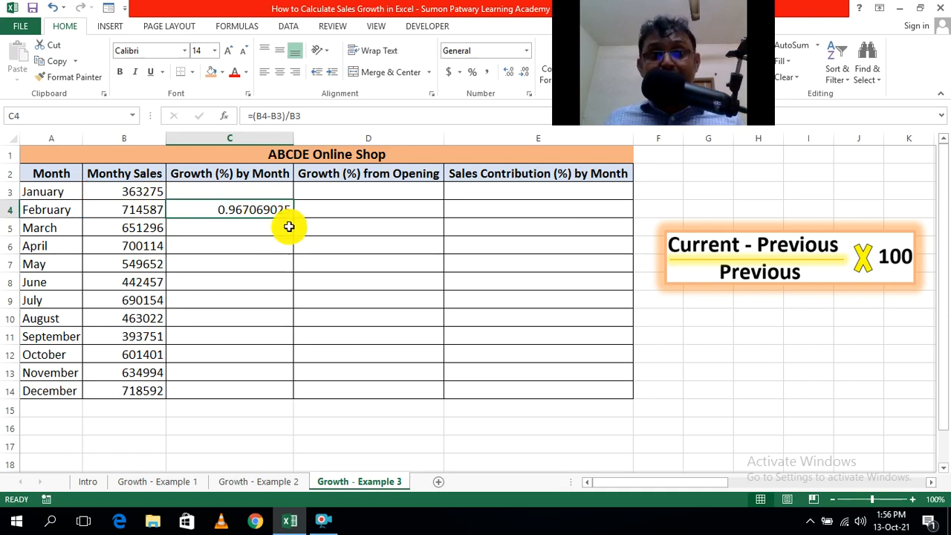
double_click(293, 218)
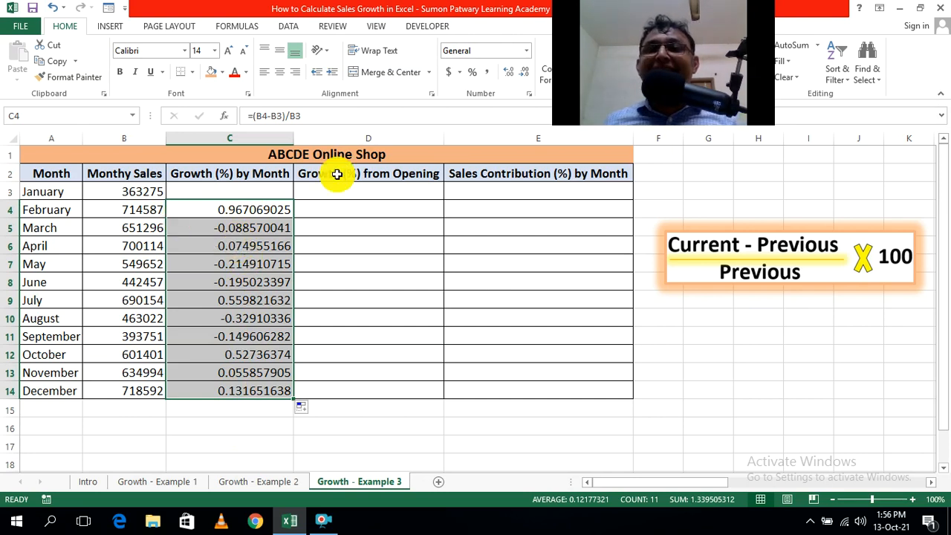
click(471, 74)
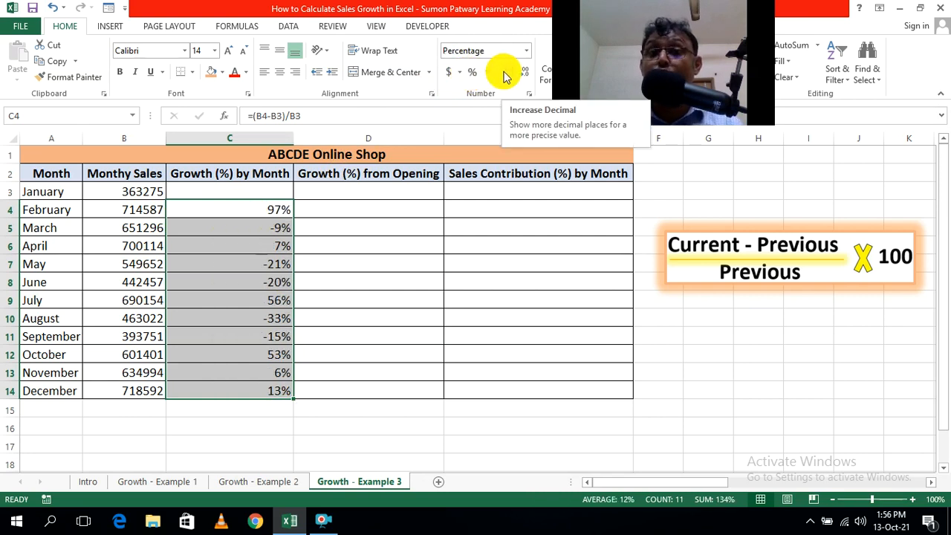
click(505, 75)
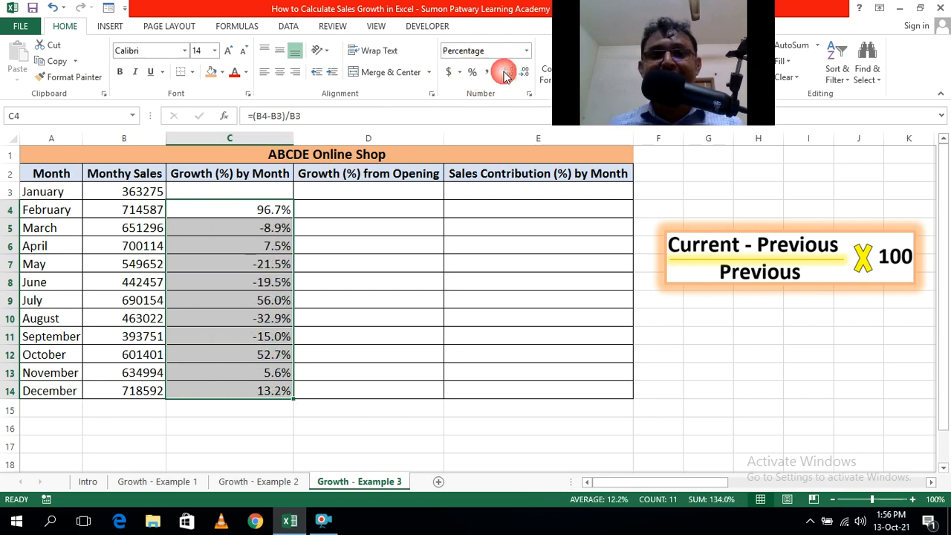
click(506, 74)
click(240, 447)
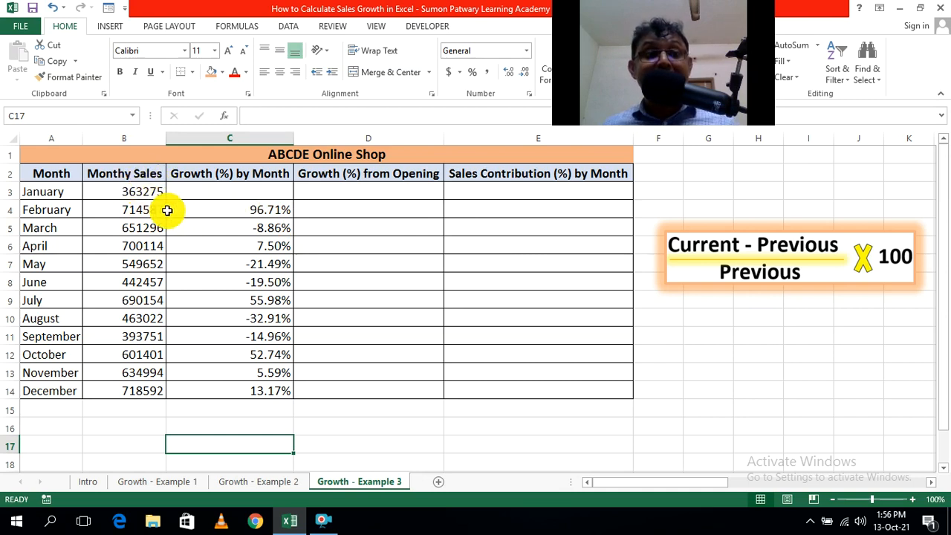
Check the cell references in the monthly growth formulas for February in C4 and May in C7.
double_click(268, 210)
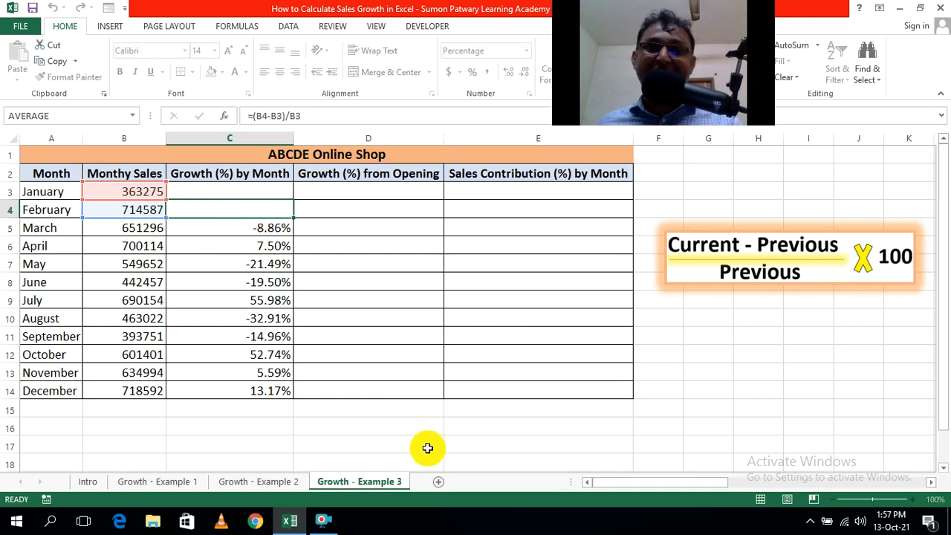
click(531, 463)
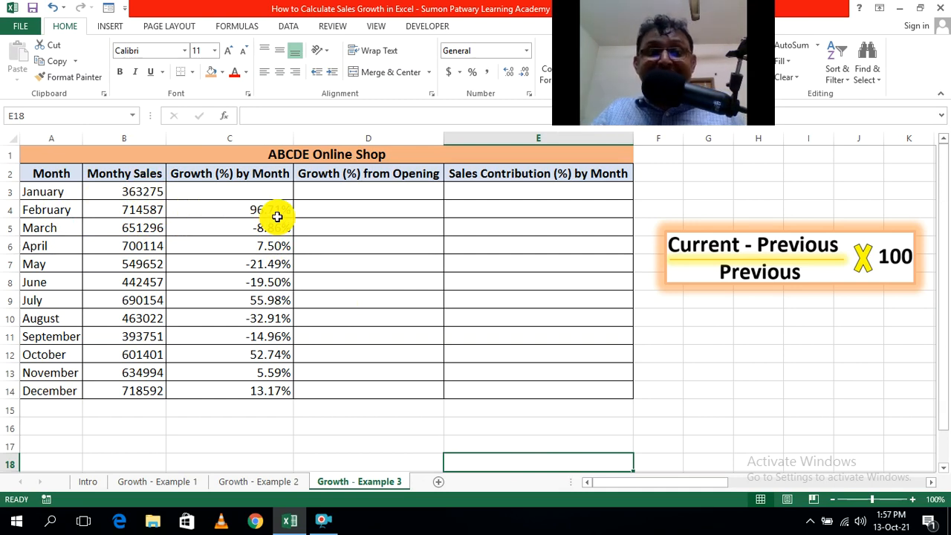
click(281, 269)
double_click(281, 269)
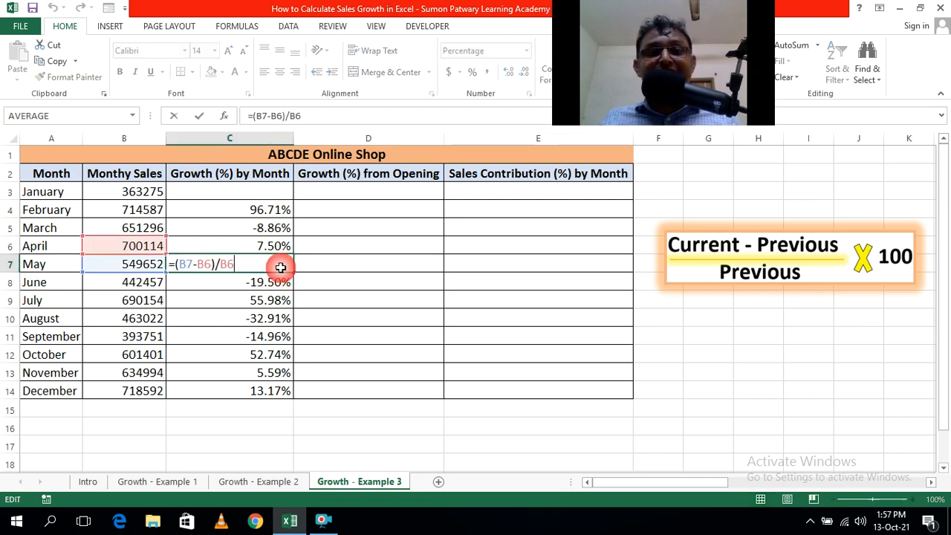
click(308, 429)
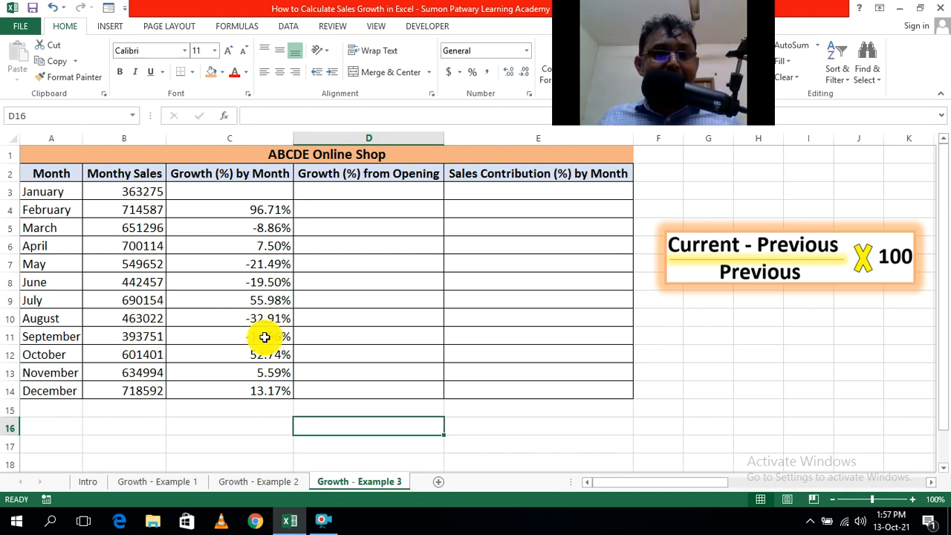
Check the cell references in the monthly growth formulas for December in C14 and October in C12.
click(269, 395)
click(296, 431)
double_click(266, 388)
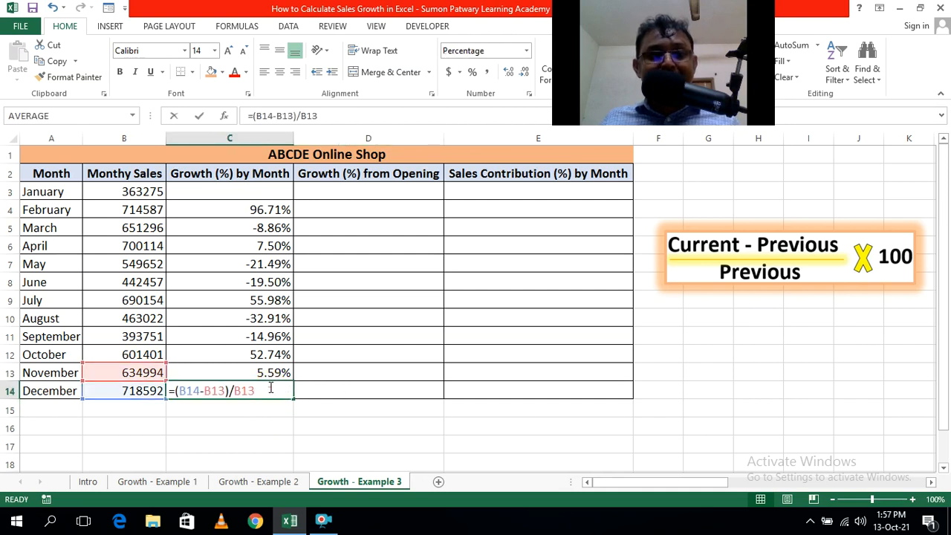
click(341, 431)
click(242, 440)
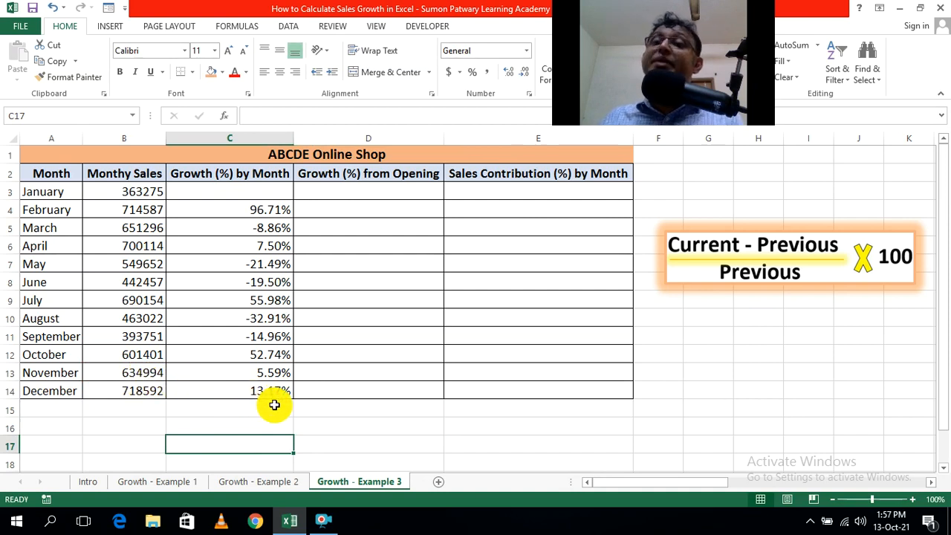
click(337, 426)
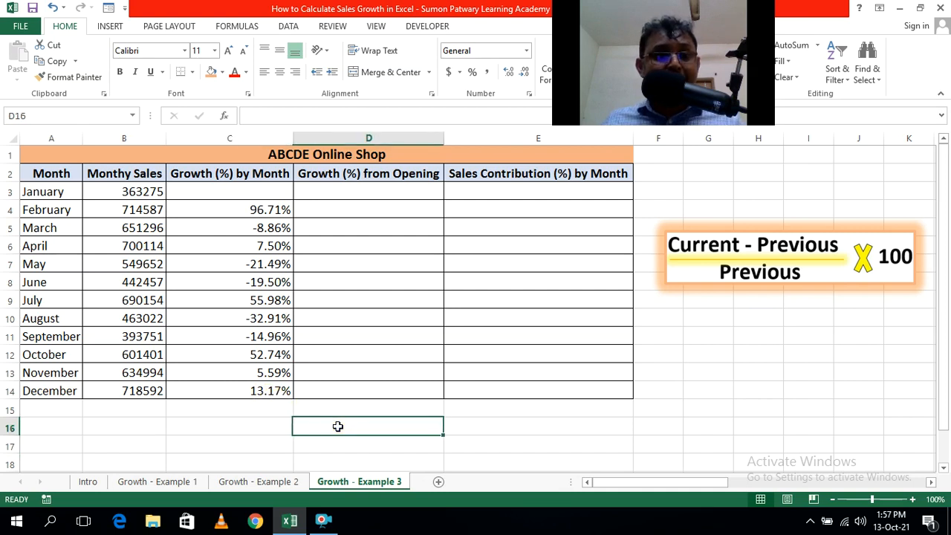
click(284, 357)
double_click(250, 354)
key(Escape)
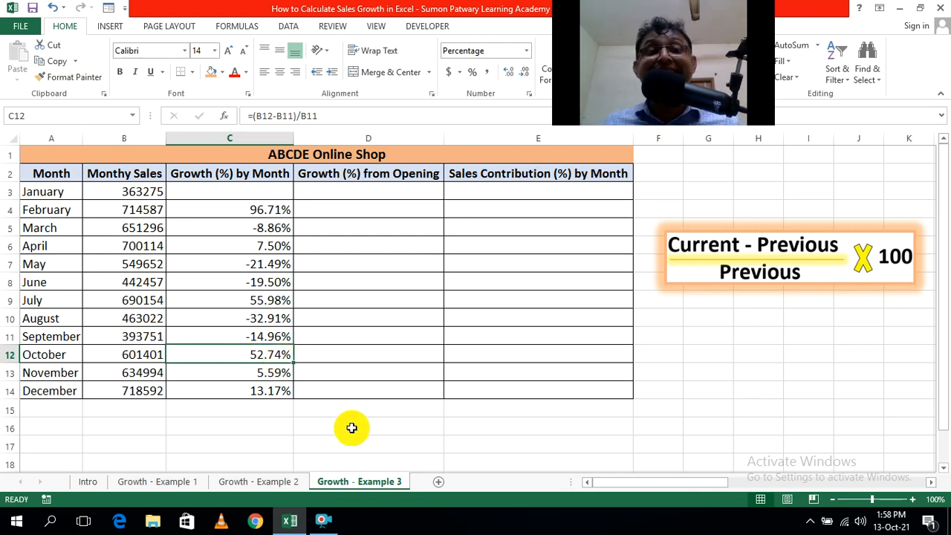
click(547, 444)
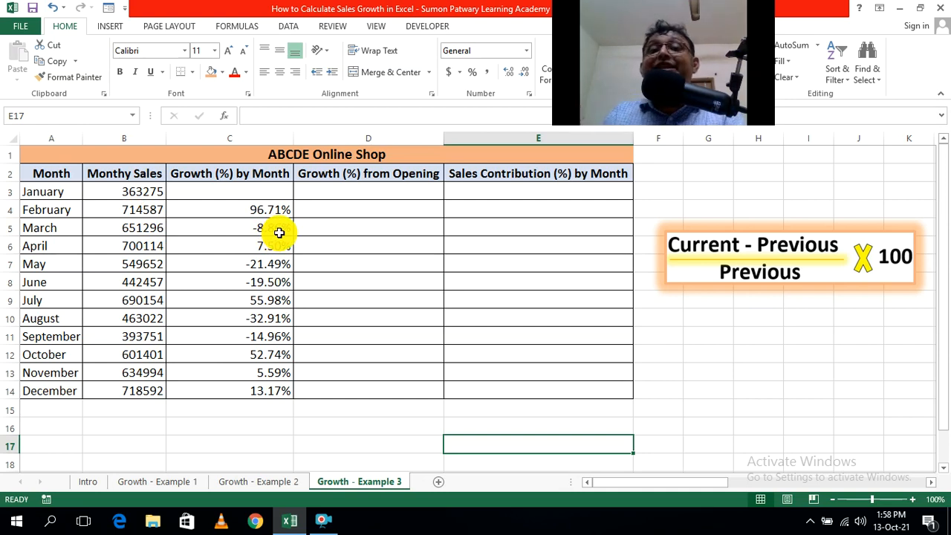
click(335, 448)
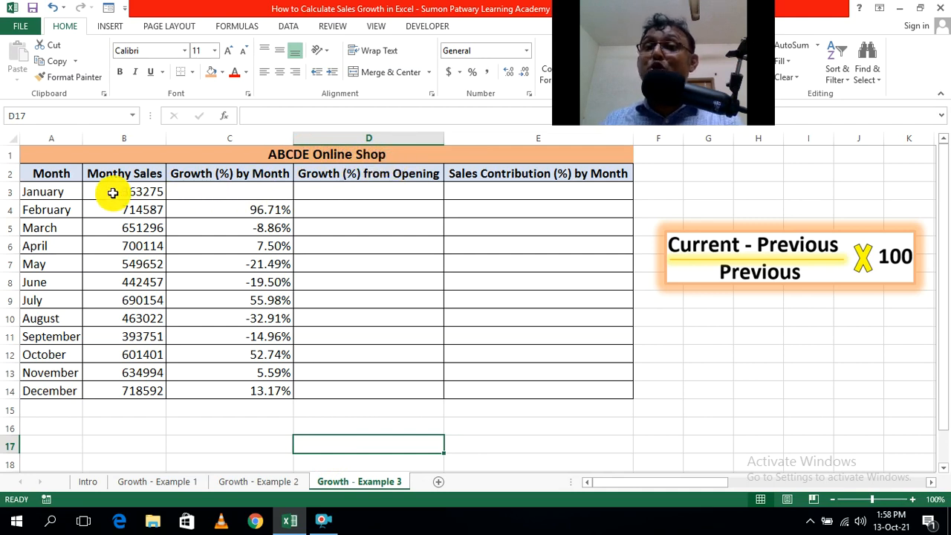
Start February's growth-from-opening formula in cell D4 as =(B4-B3)/B3.
click(358, 208)
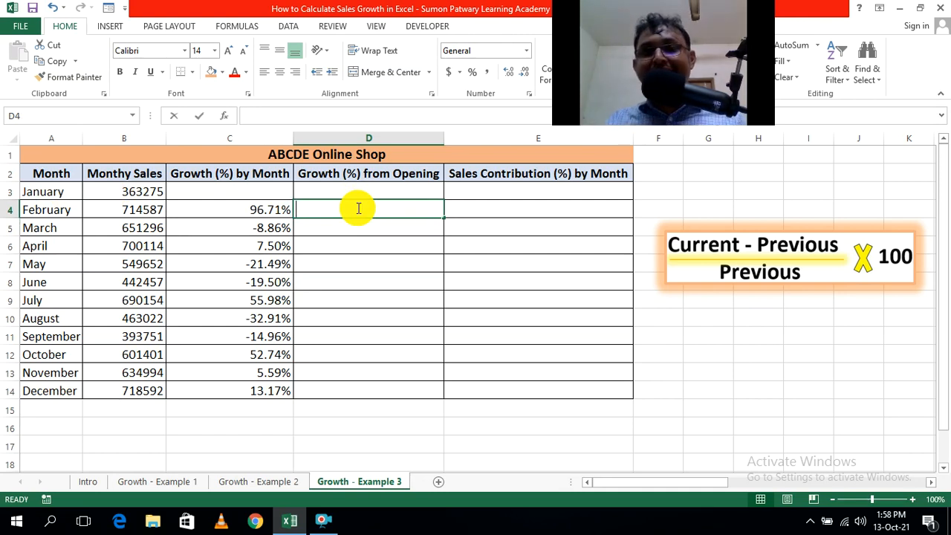
text(=()
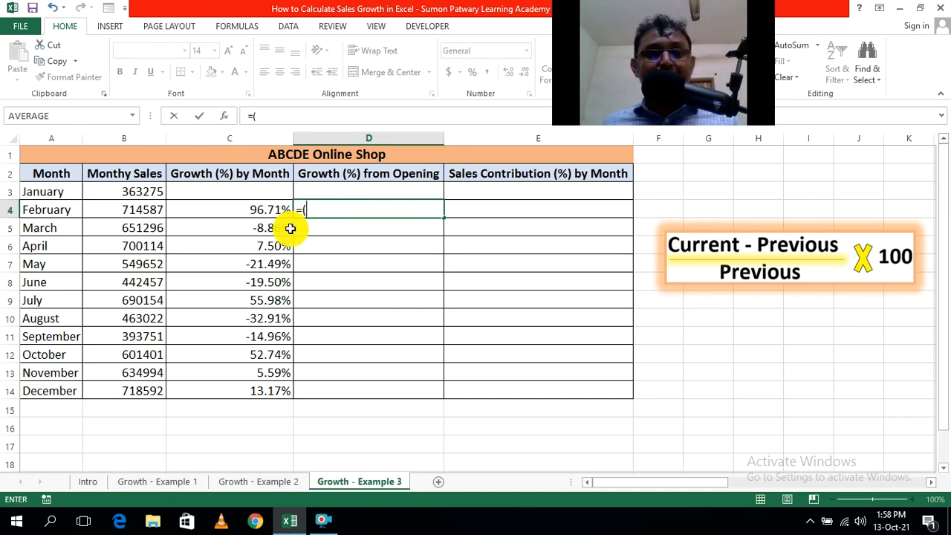
click(146, 212)
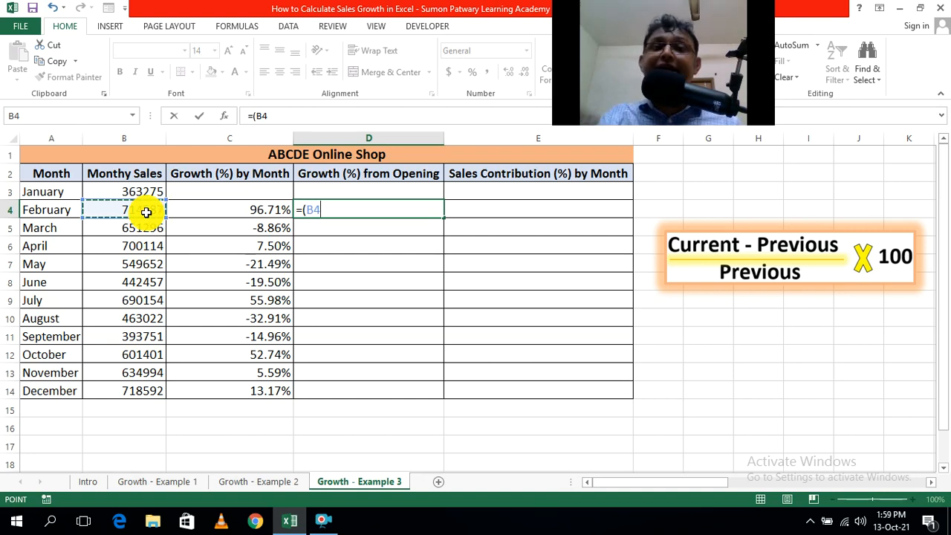
text(-)
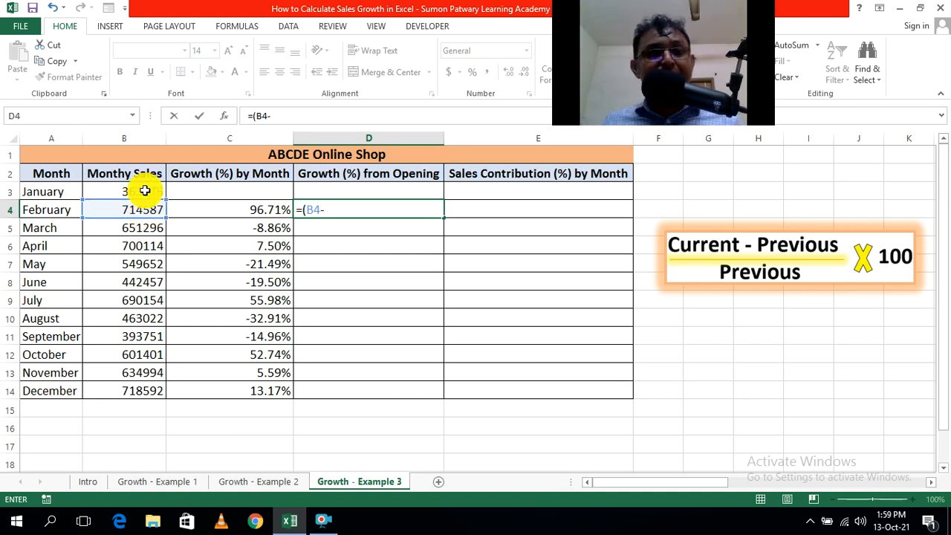
click(140, 193)
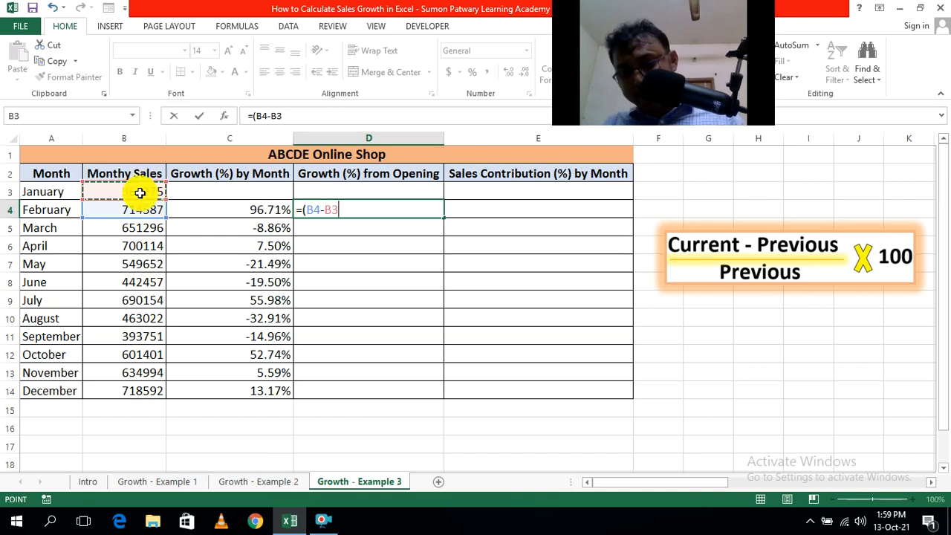
text())
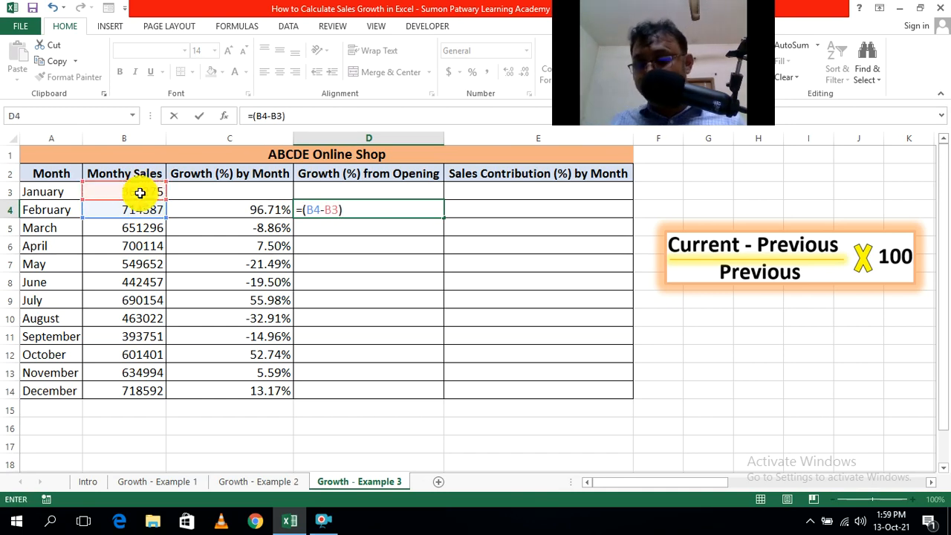
text(/)
click(122, 192)
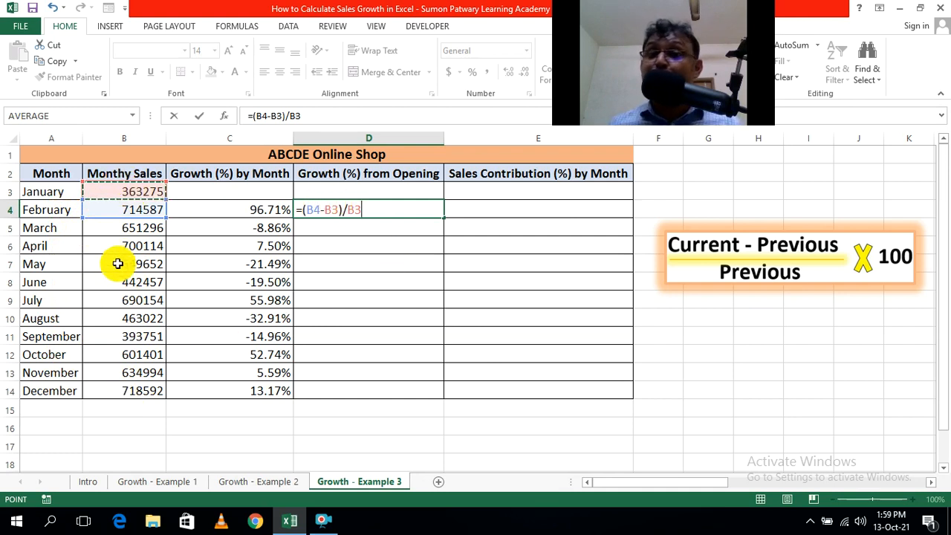
Make both B3 references in the D4 formula absolute, giving =(B4-$B$3)/$B$3, and commit it.
double_click(335, 209)
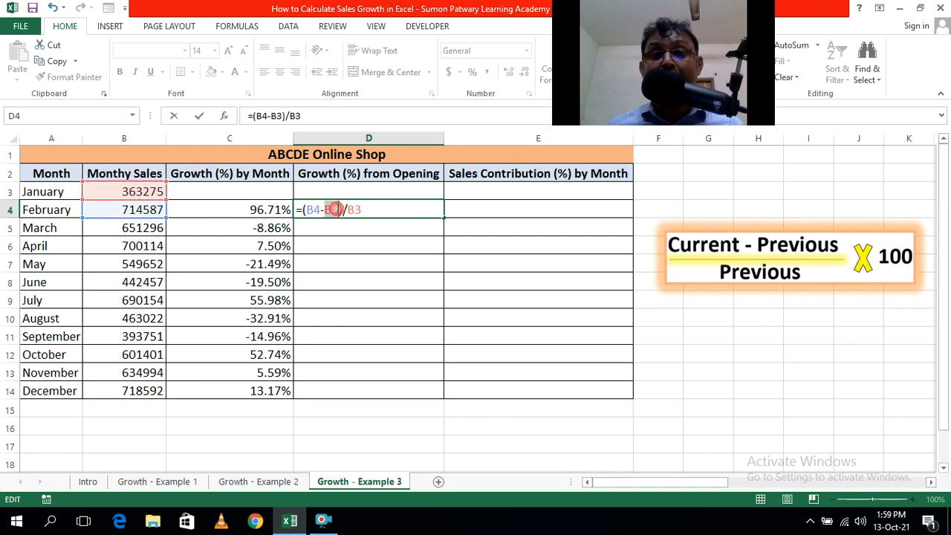
key(F4)
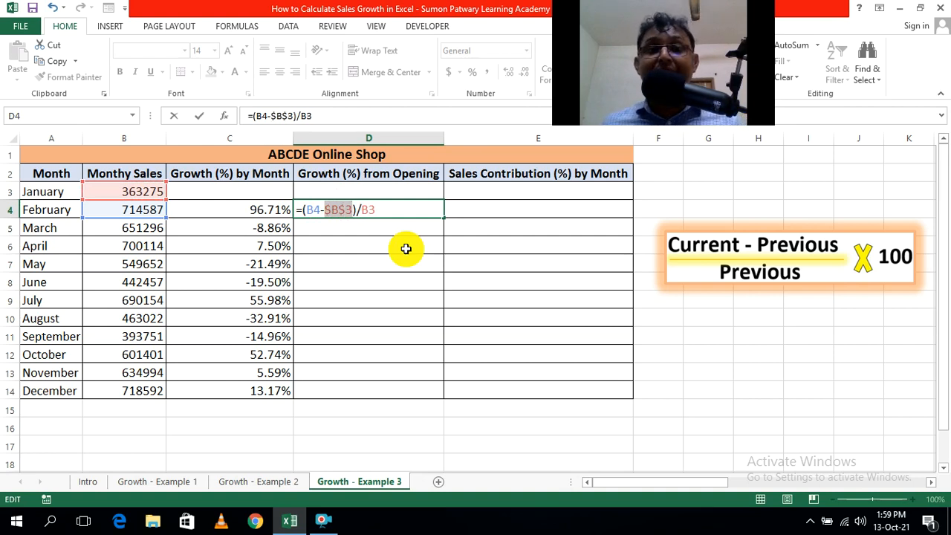
click(364, 212)
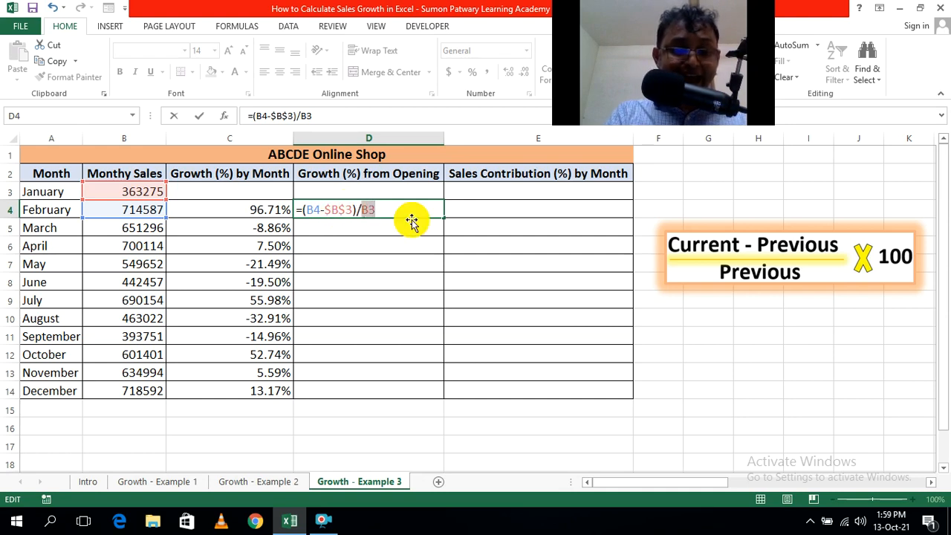
key(F4)
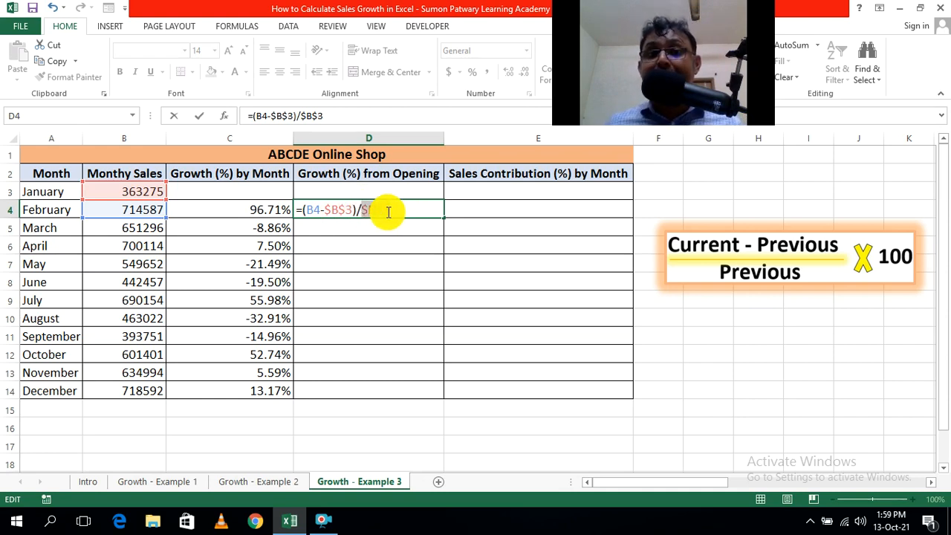
mouse_move(387, 211)
mouse_down()
mouse_move(376, 213)
mouse_move(397, 208)
mouse_up()
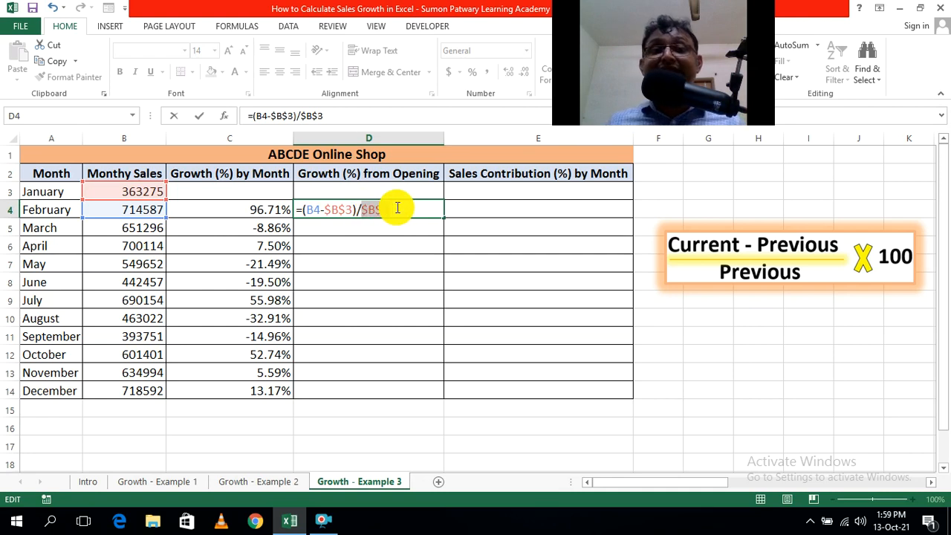
click(398, 208)
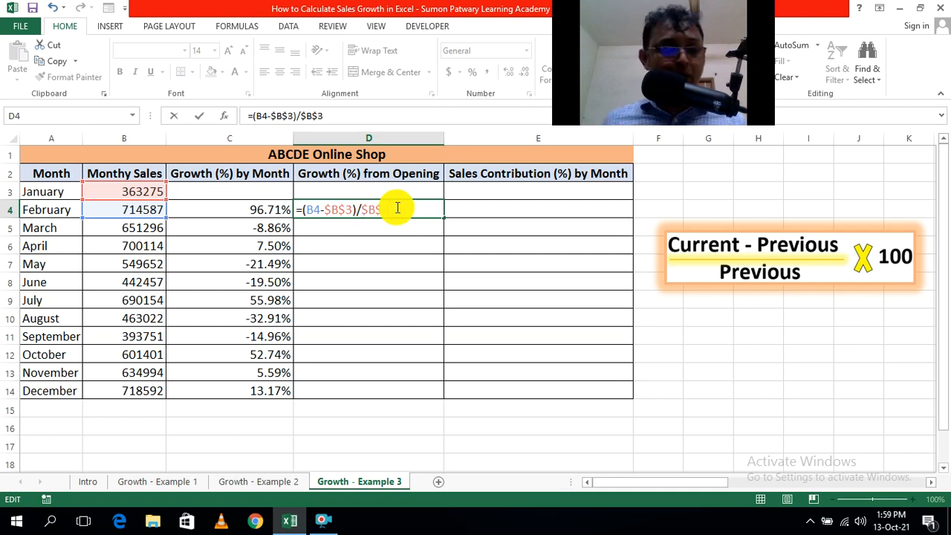
key(ctrl+Return)
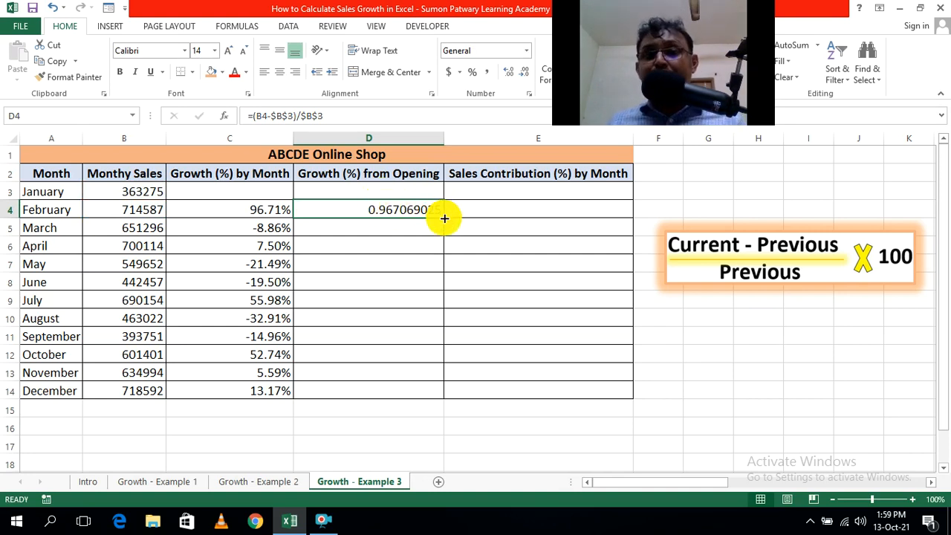
Fill the growth-from-opening formula from D4 down to D14 and format the range as percentages with two decimal places.
drag(445, 218, 442, 394)
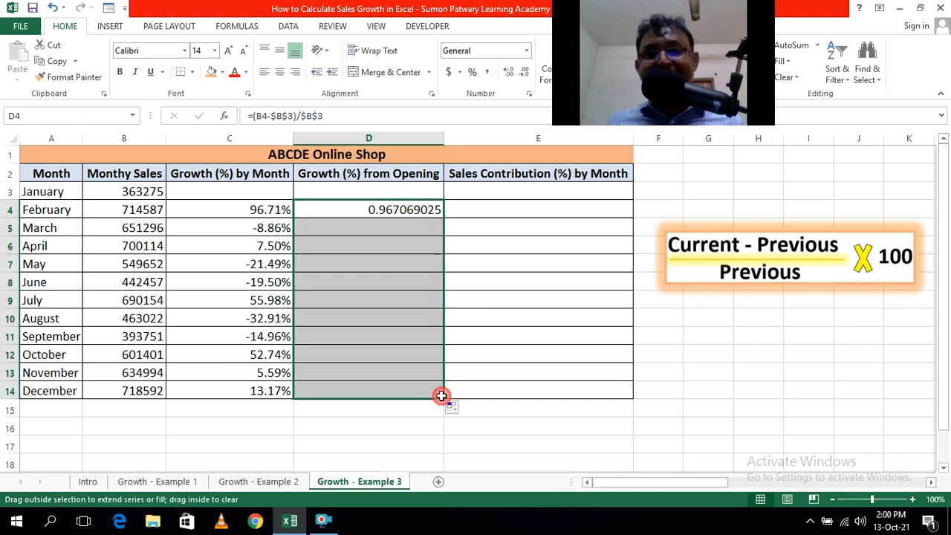
click(472, 72)
click(509, 72)
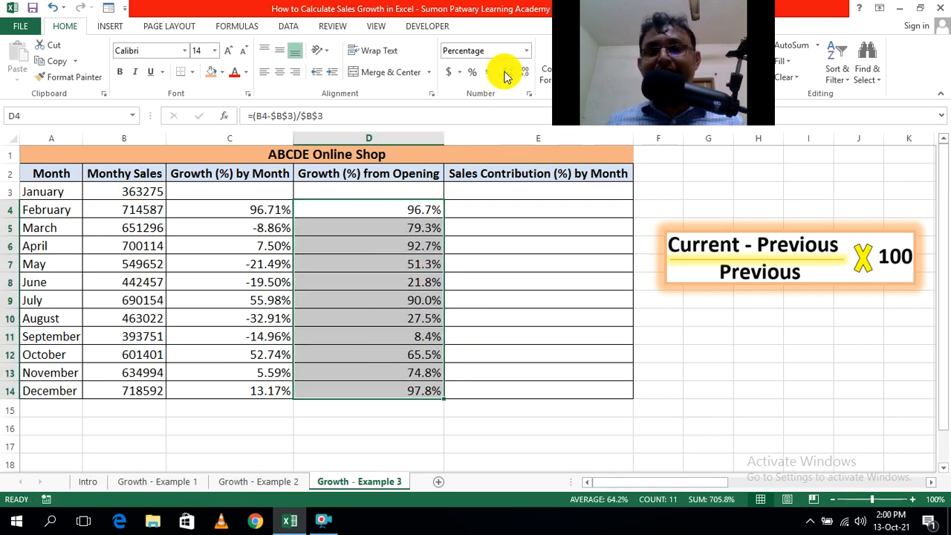
click(508, 72)
click(511, 424)
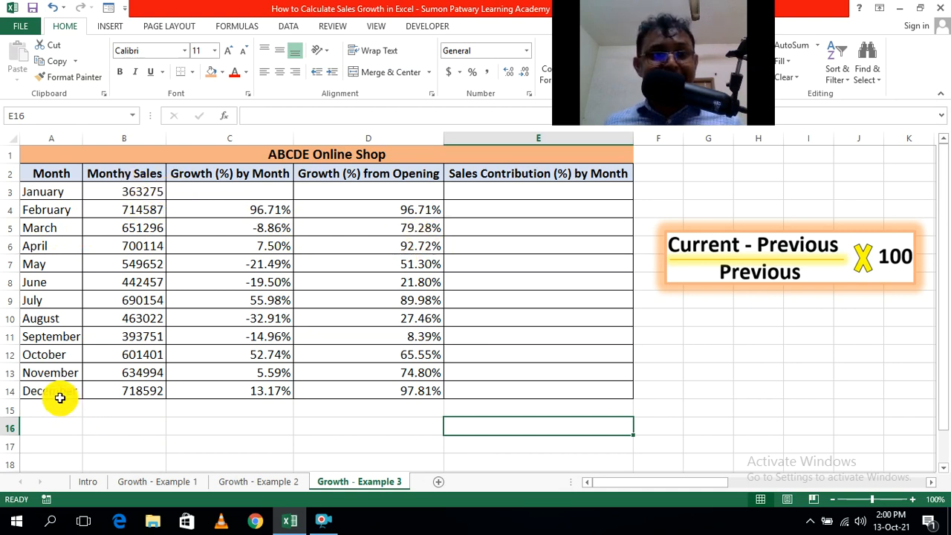
Check the cell references in the growth-from-opening formulas for December in D14 and September in D11.
double_click(404, 385)
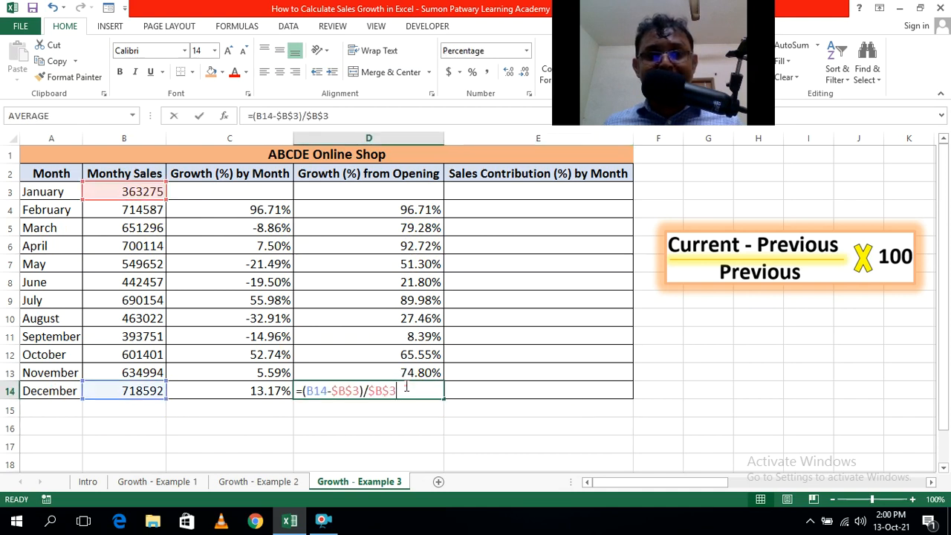
click(476, 423)
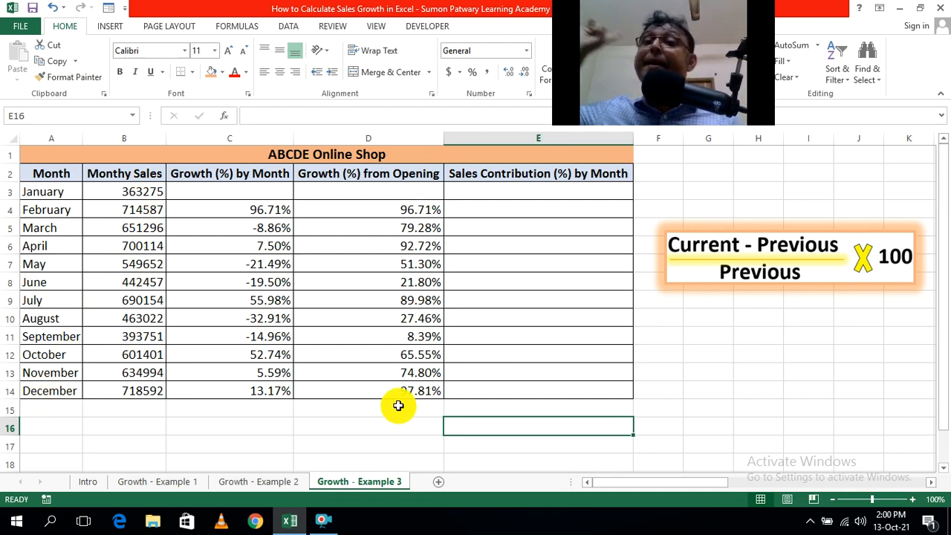
click(413, 284)
click(413, 386)
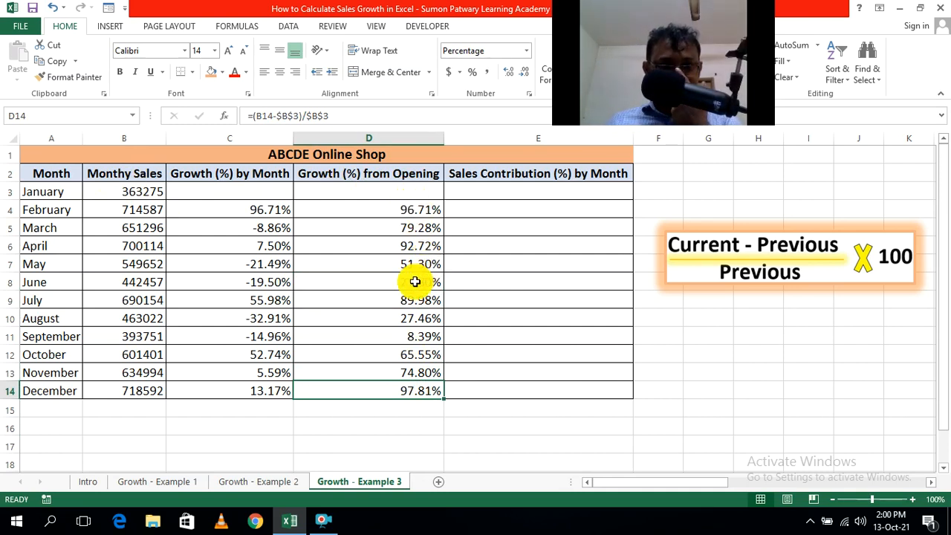
double_click(423, 337)
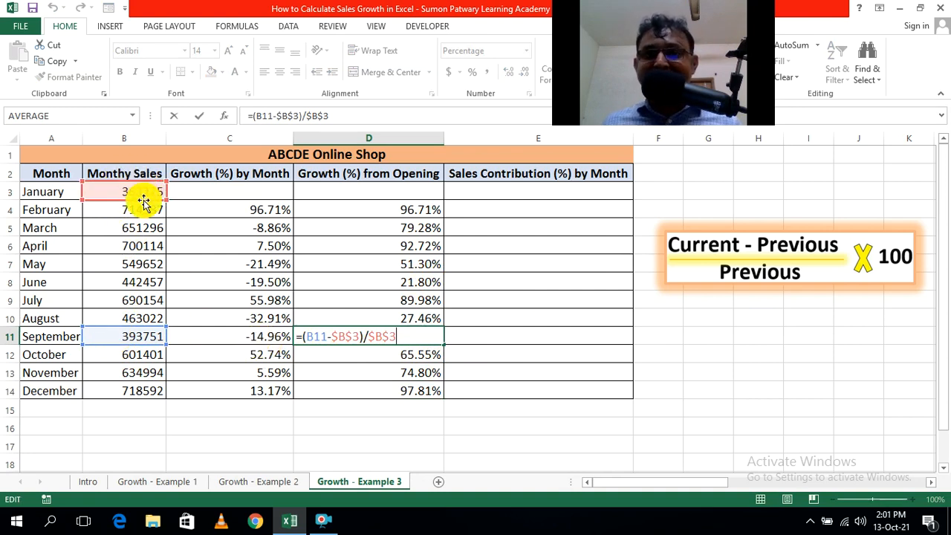
click(363, 444)
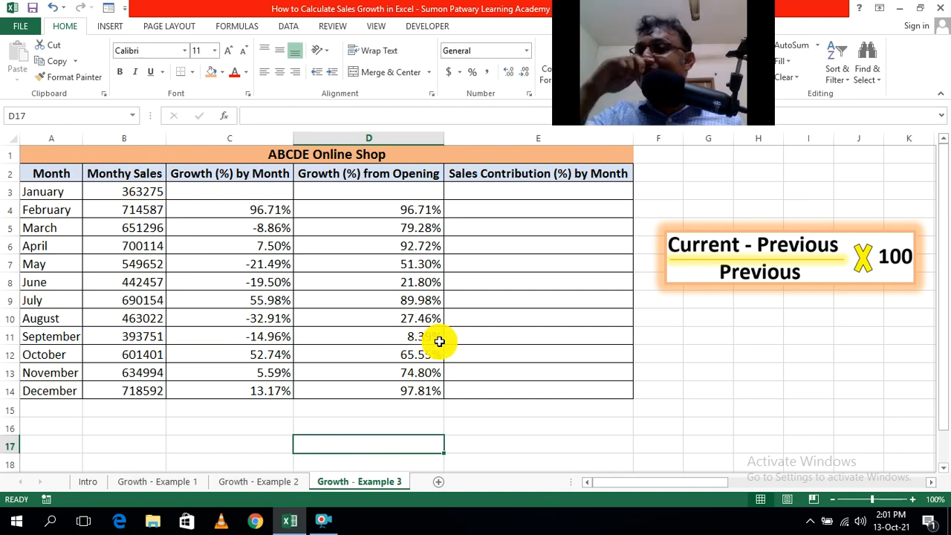
click(607, 449)
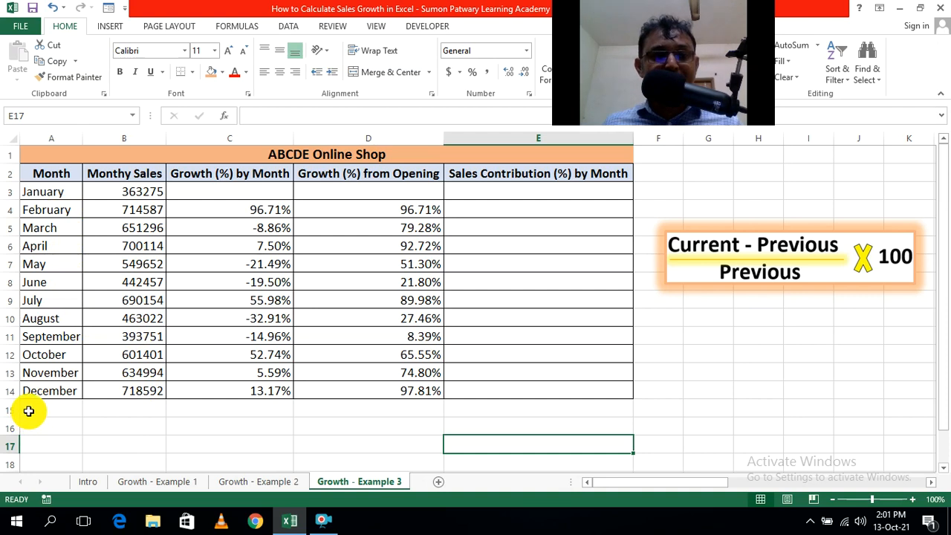
Label cell A15 below December as Total.
click(34, 411)
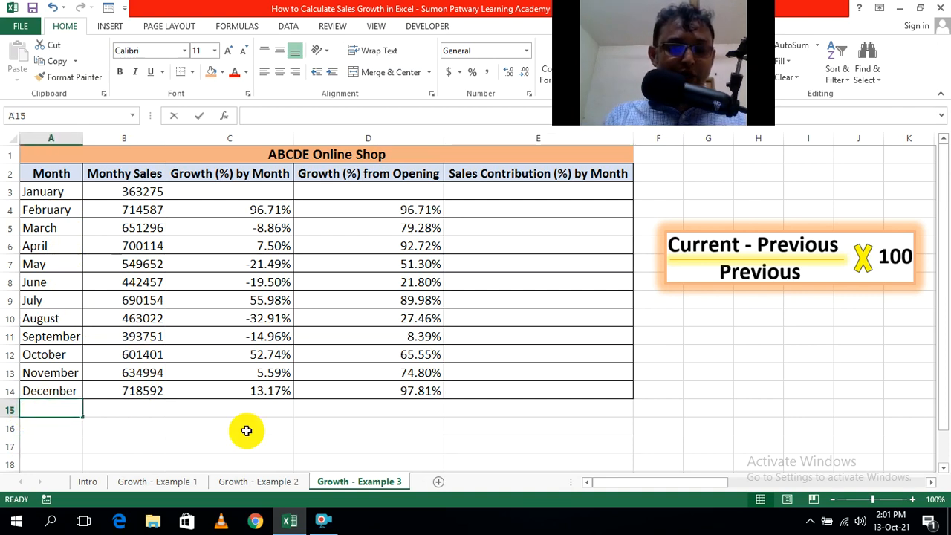
text(Total)
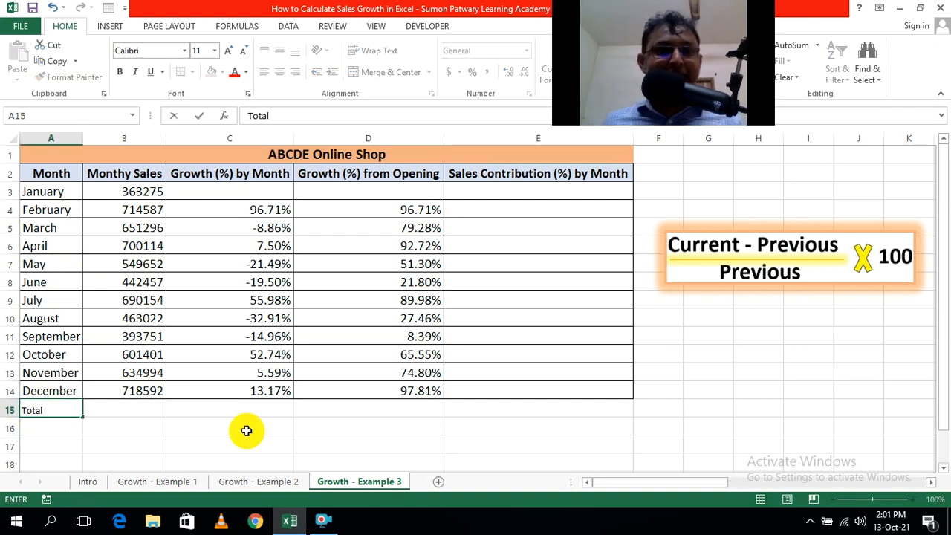
click(246, 431)
Sum the monthly sales in cell B15 with =SUM(B3:B14) and check the range it covers.
click(124, 413)
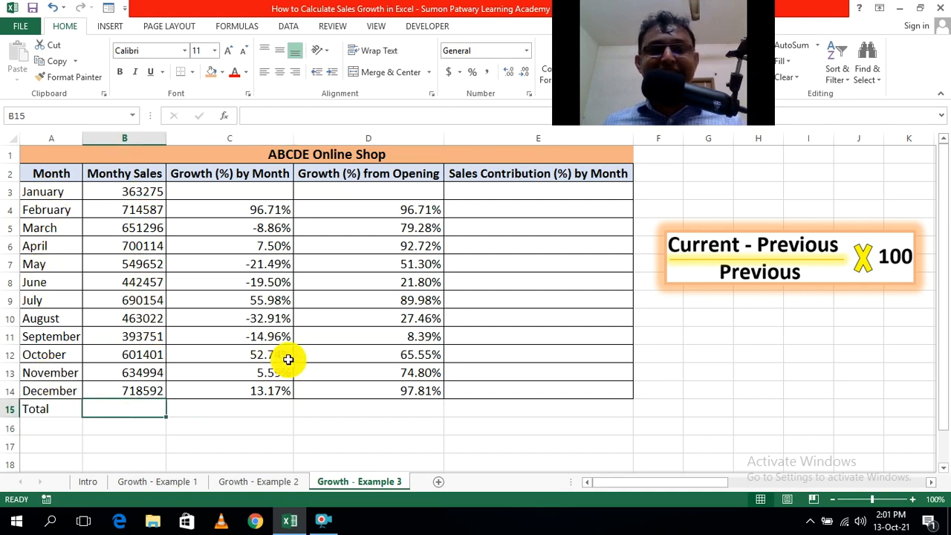
text(=sum)
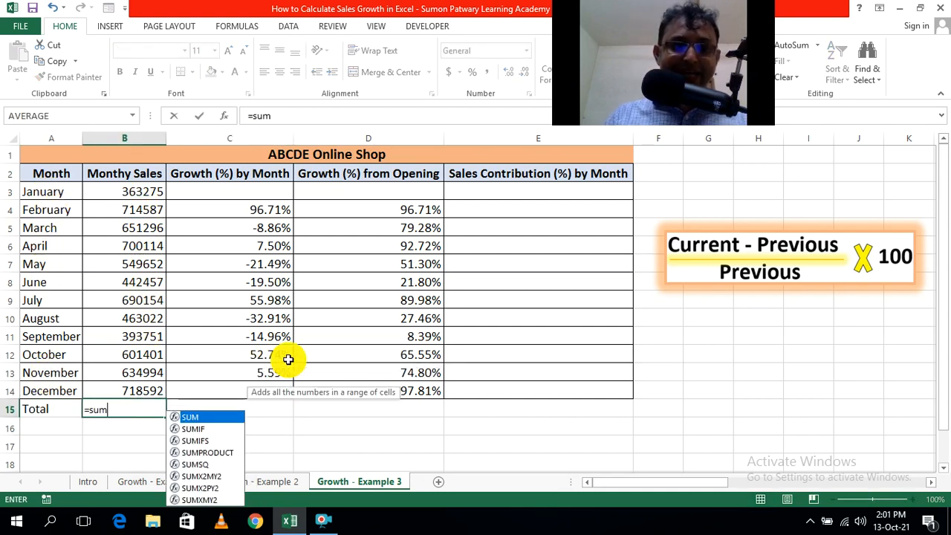
key(Tab)
drag(144, 191, 139, 390)
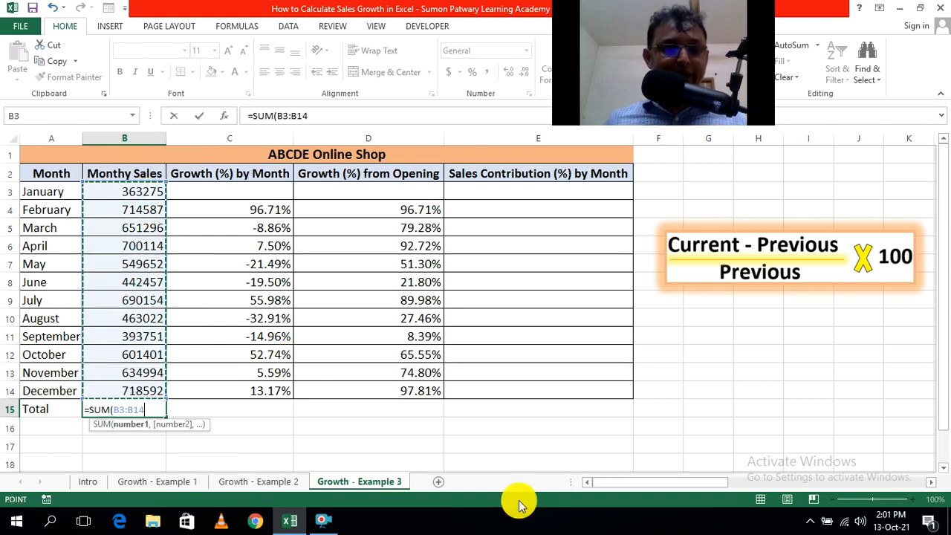
text())
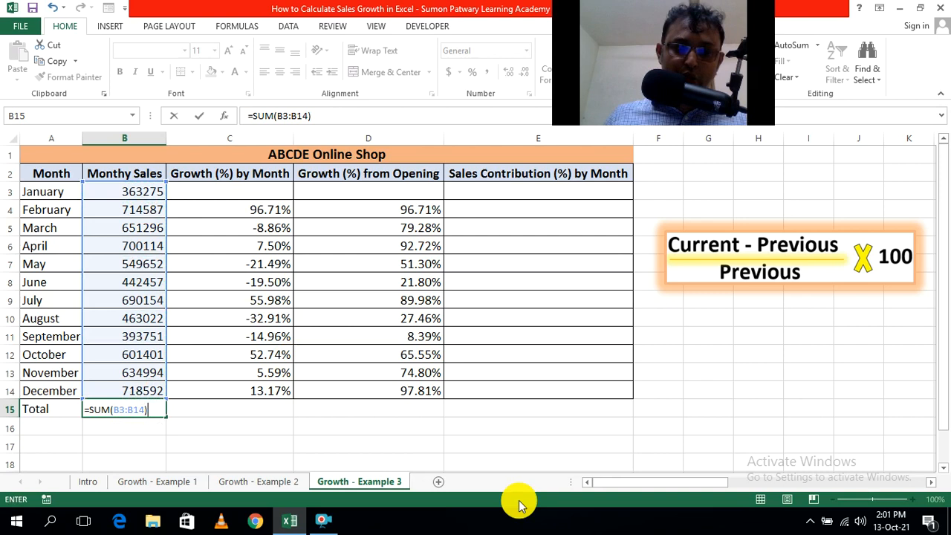
key(Return)
click(390, 436)
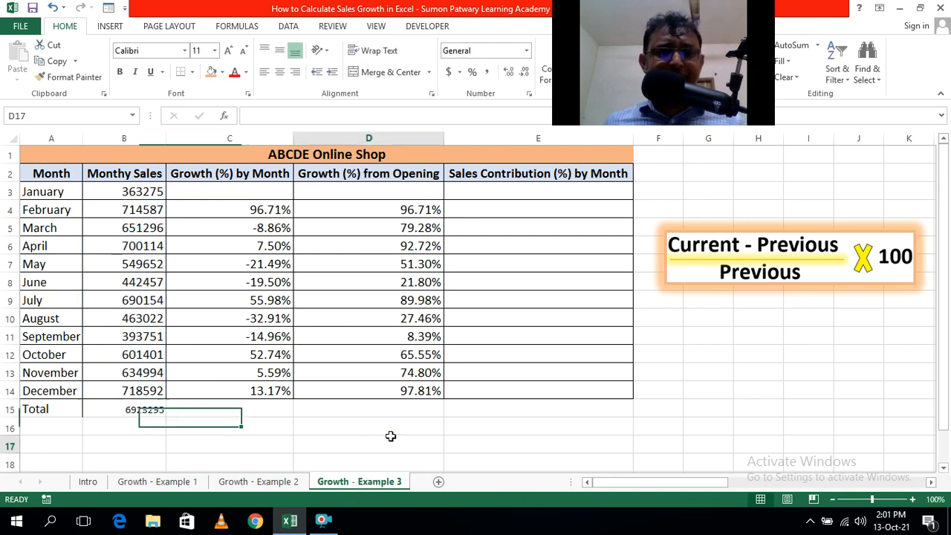
double_click(135, 413)
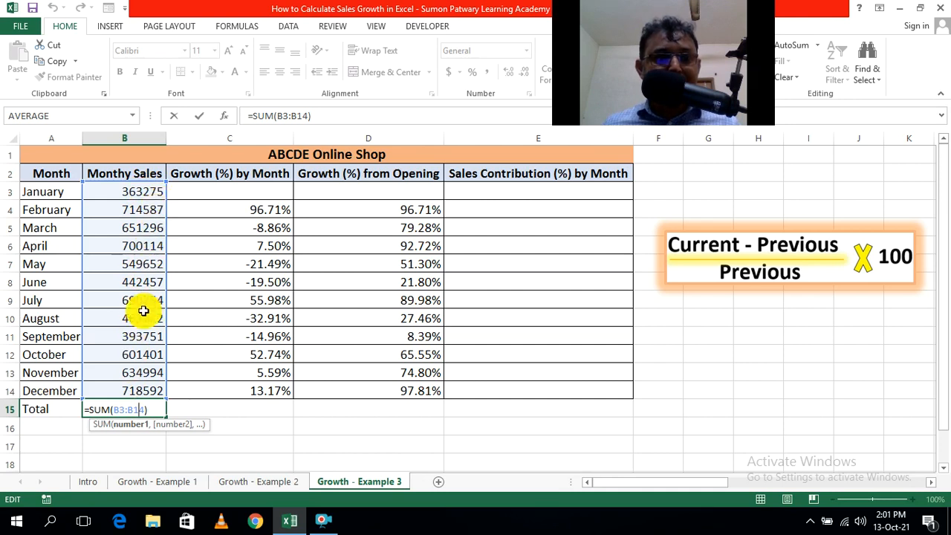
click(386, 436)
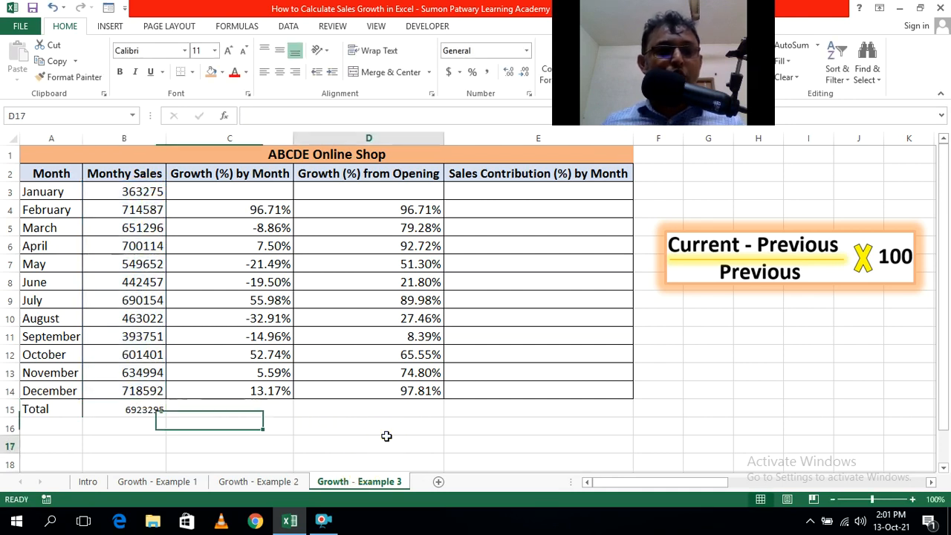
Apply all borders to the total row A15:E15 and make its font size a uniform 14.
drag(34, 415, 499, 417)
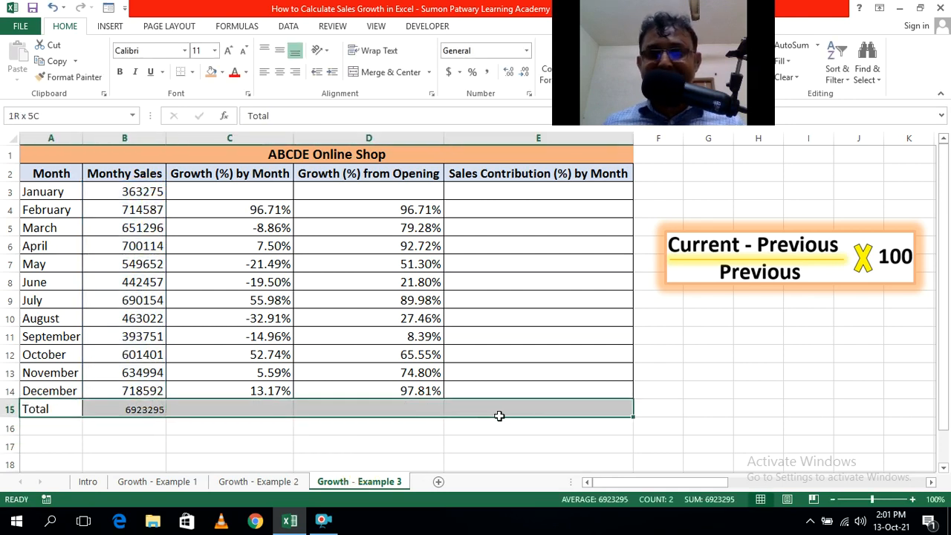
click(192, 71)
click(227, 191)
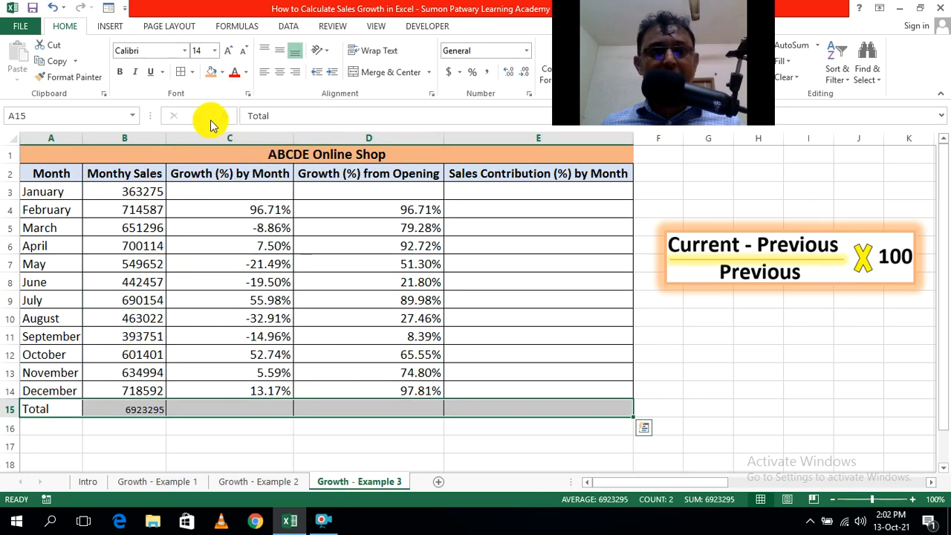
click(243, 52)
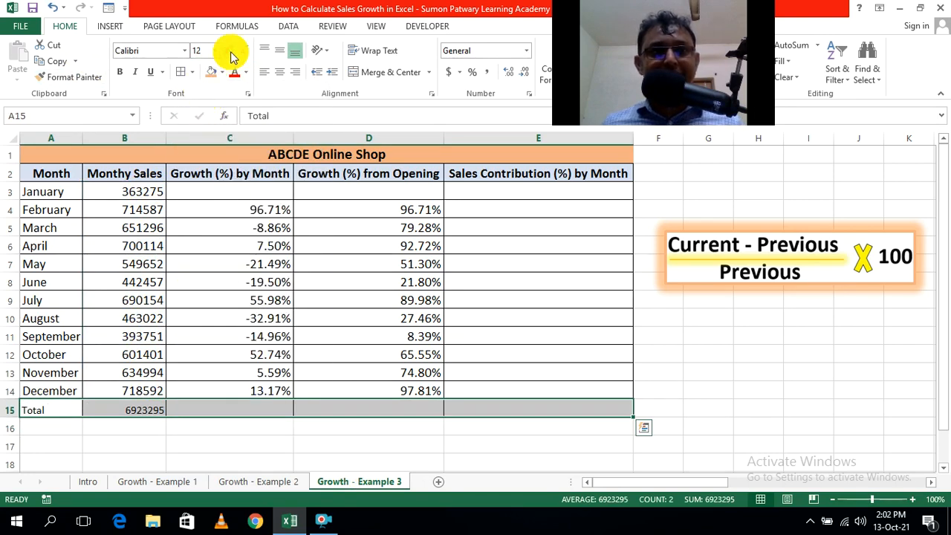
click(228, 50)
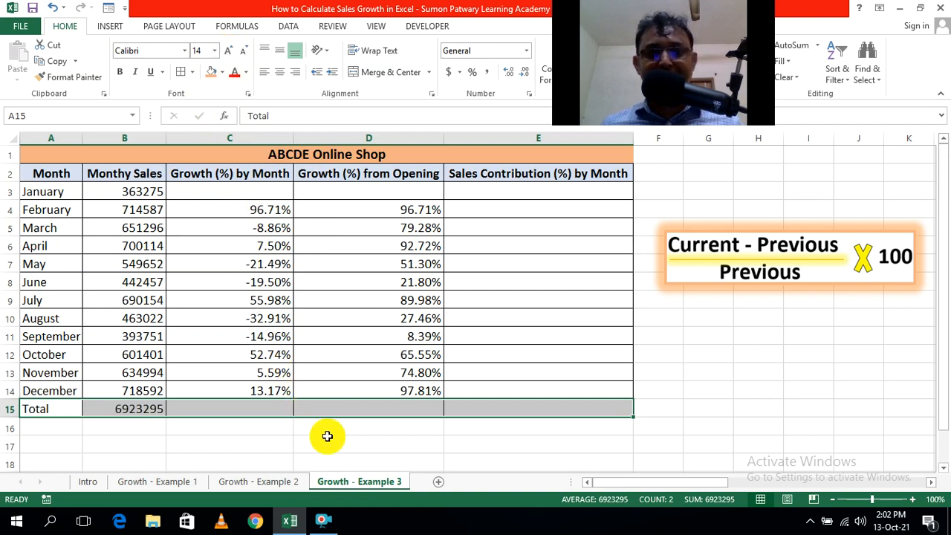
click(327, 438)
click(535, 444)
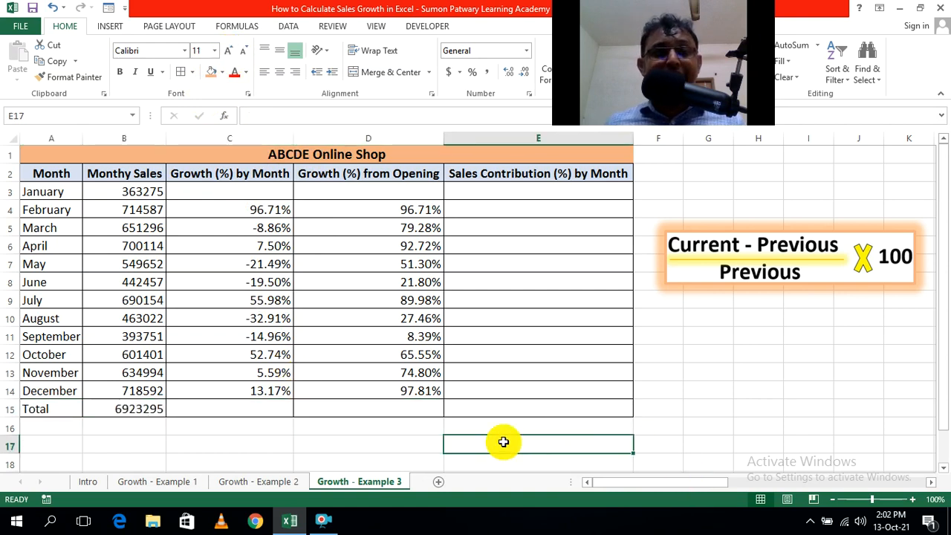
Check the range covered by the total sales formula in B15, leaving the formula as it is.
click(121, 410)
double_click(122, 410)
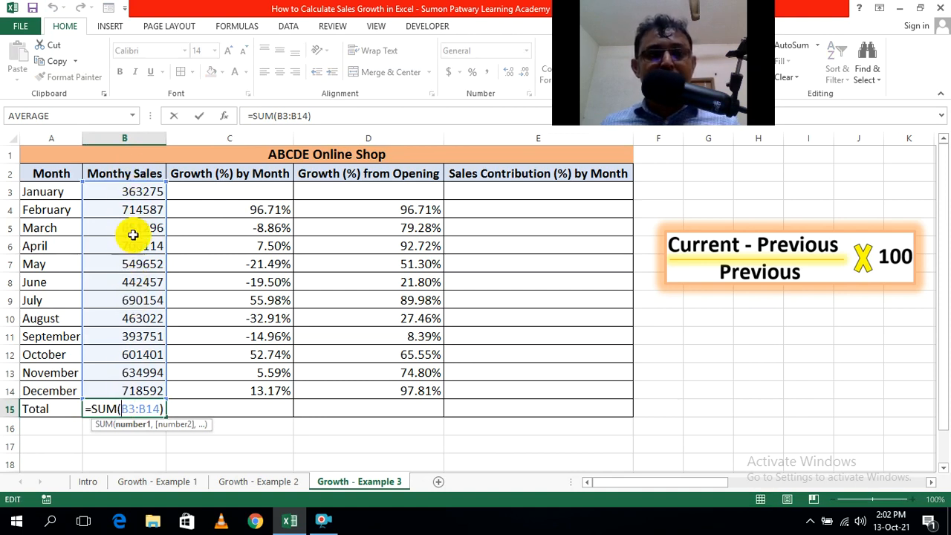
key(Escape)
click(329, 449)
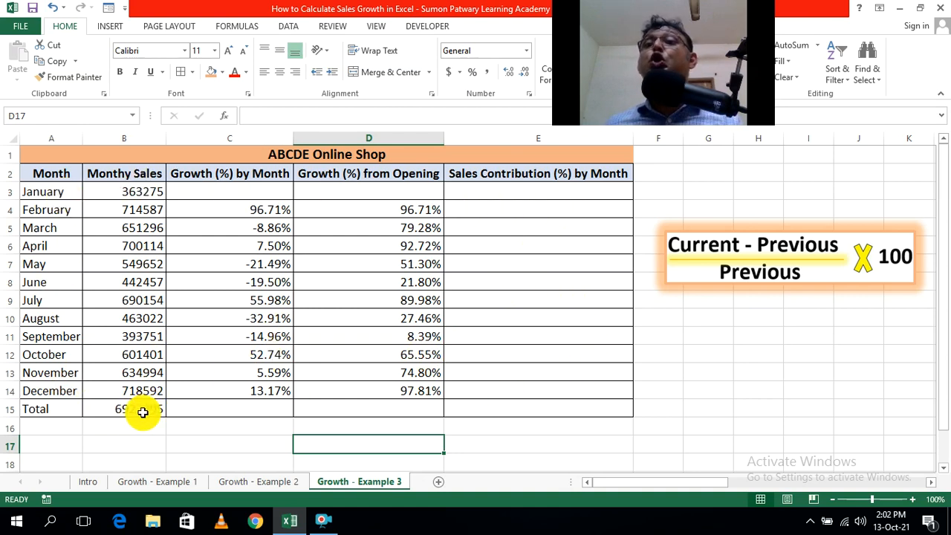
Enter the January sales contribution formula =B3/$B$15 in cell E3.
click(517, 190)
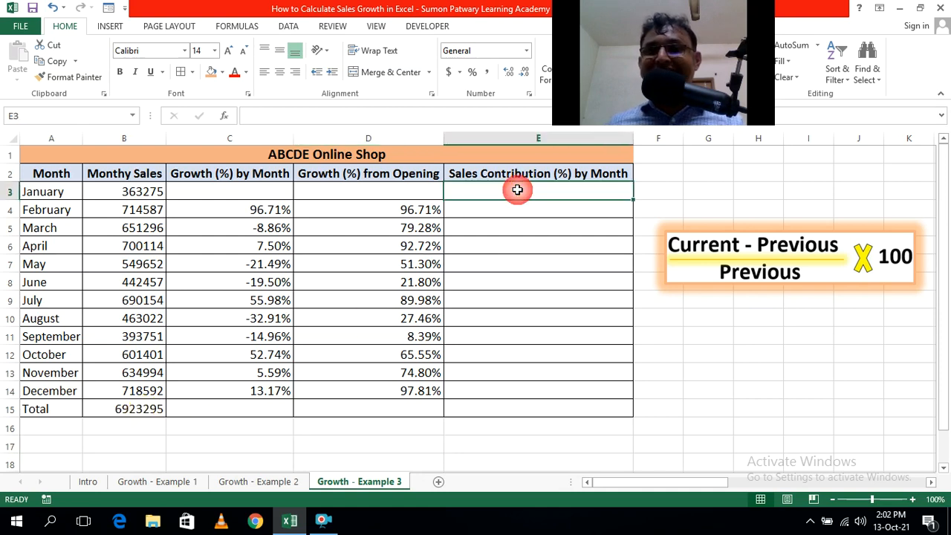
text(=)
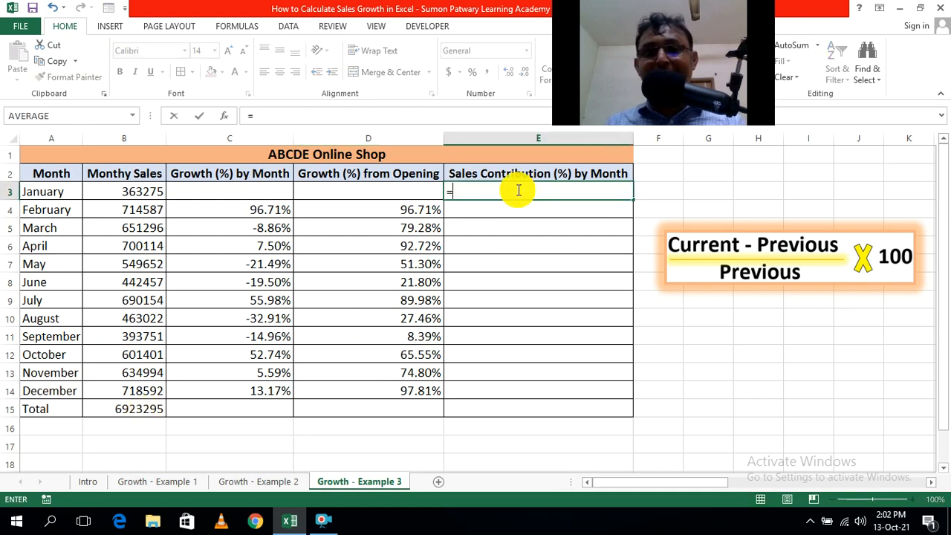
click(139, 193)
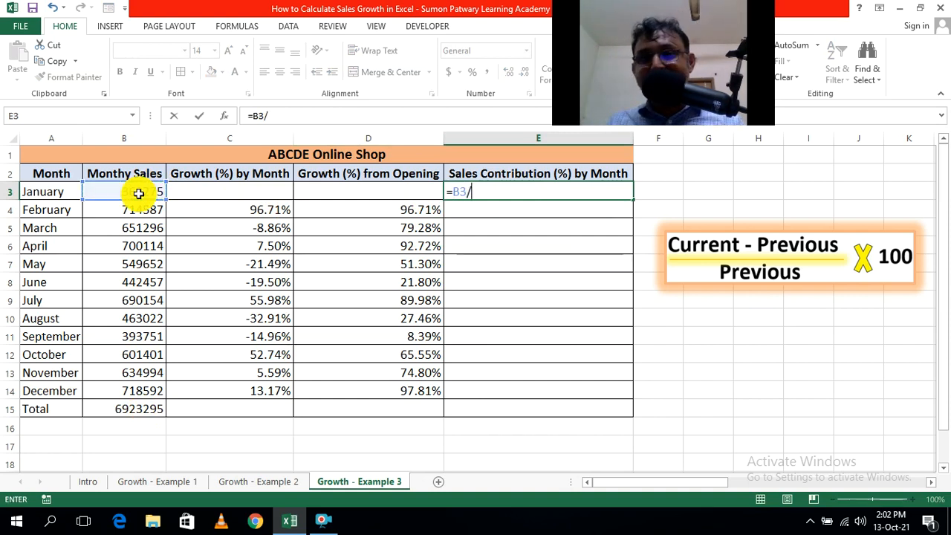
click(147, 411)
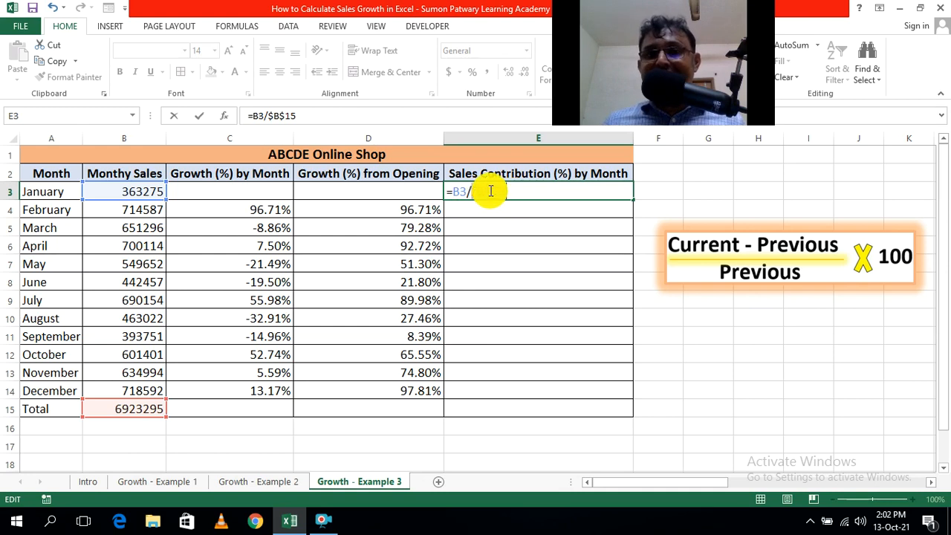
click(514, 189)
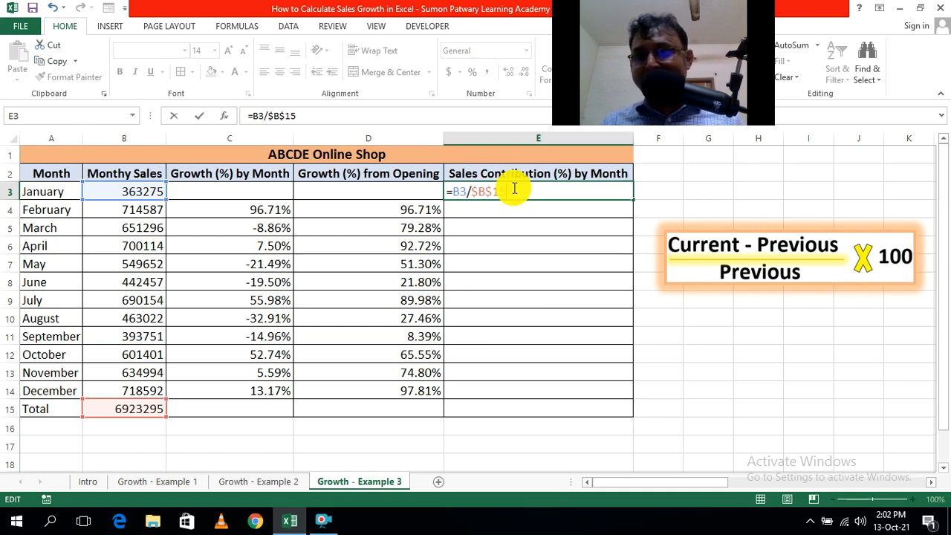
key(Return)
click(697, 187)
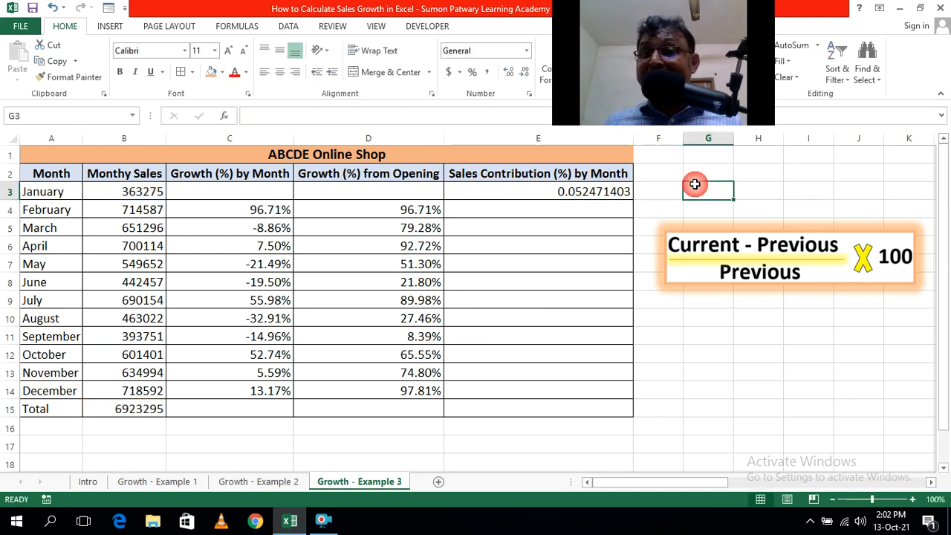
Fill the contribution formula from E3 down to E14 and format the range as percentages with two decimal places.
click(602, 191)
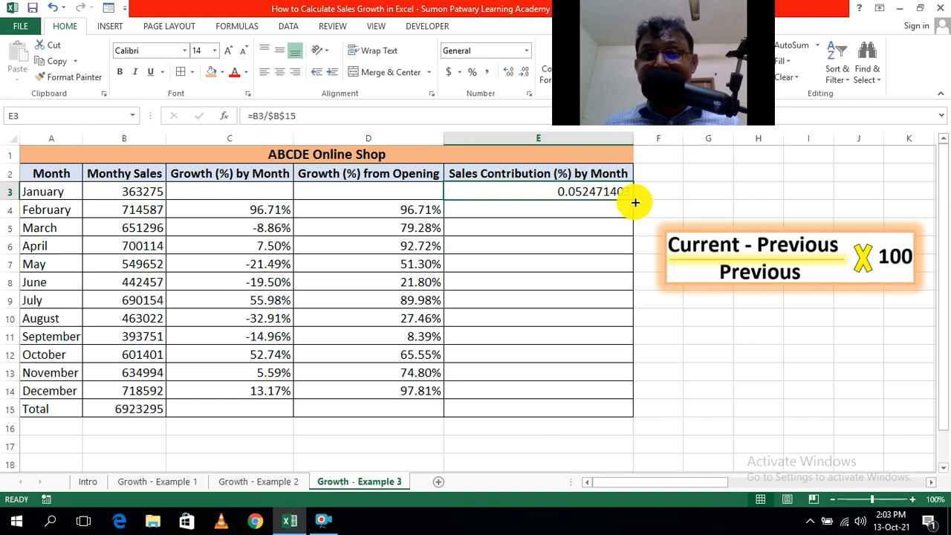
drag(632, 200, 623, 394)
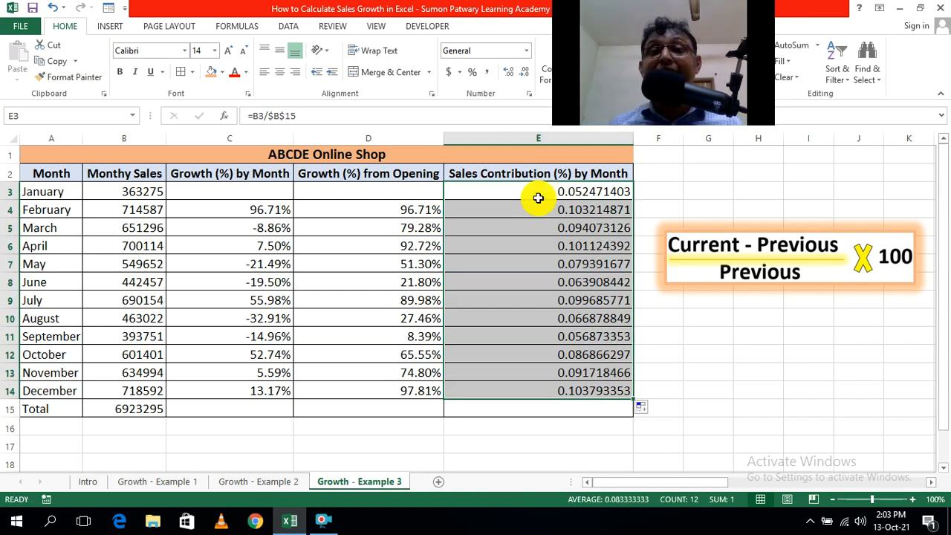
click(476, 77)
click(507, 72)
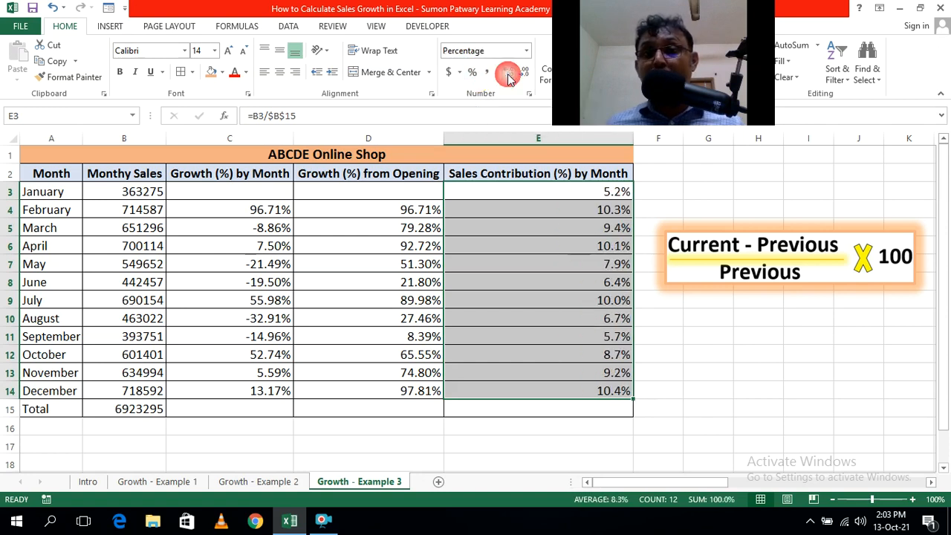
click(508, 71)
click(745, 407)
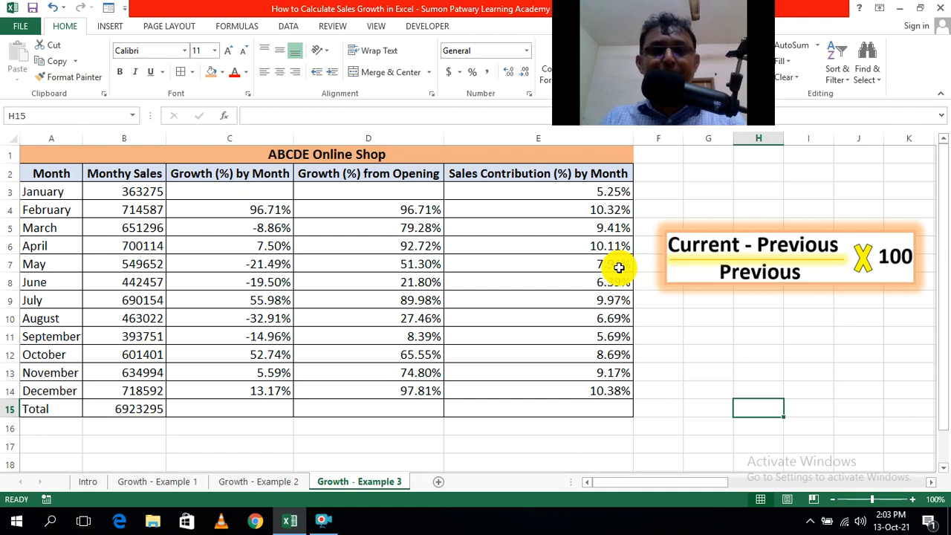
Total the monthly sales contributions in cell E15 with =SUM(E3:E14).
click(715, 390)
click(581, 408)
text(=su)
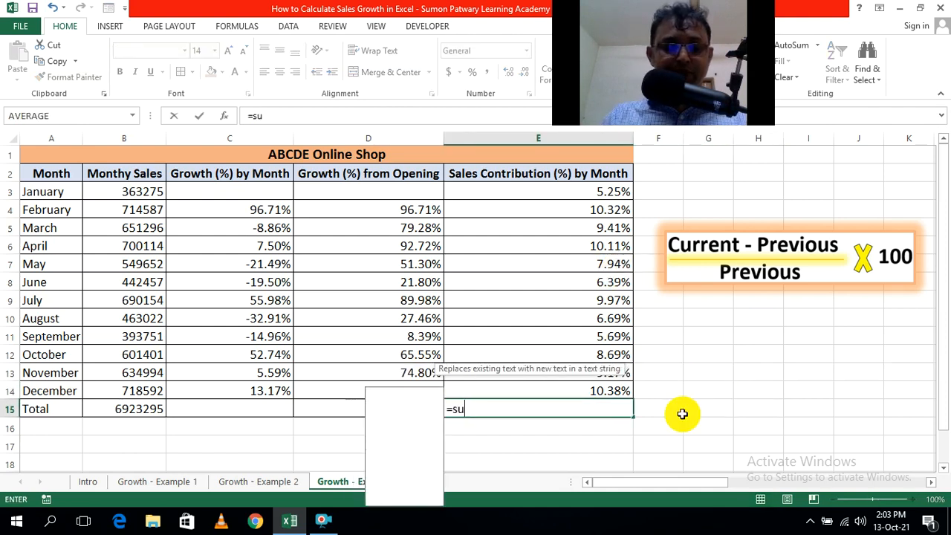
key(Tab)
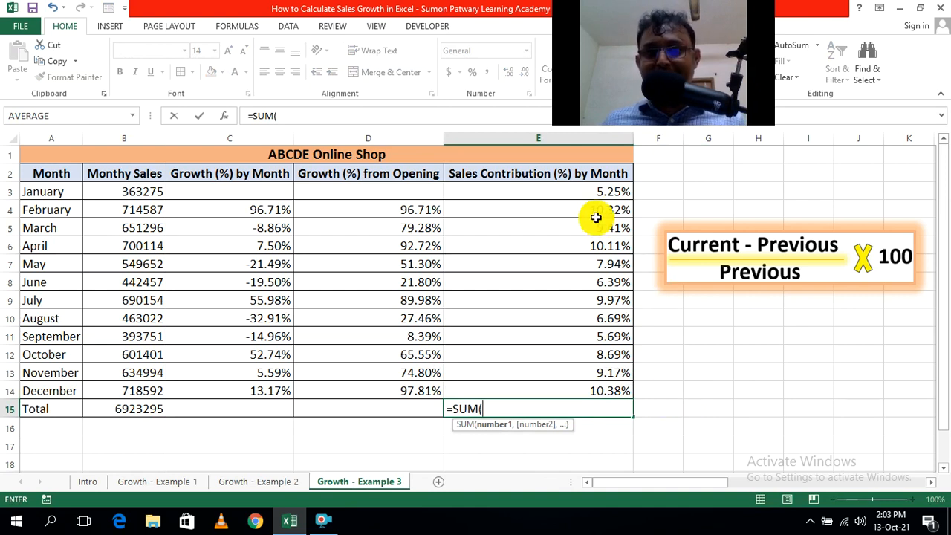
drag(569, 191, 572, 382)
text())
key(ctrl+Return)
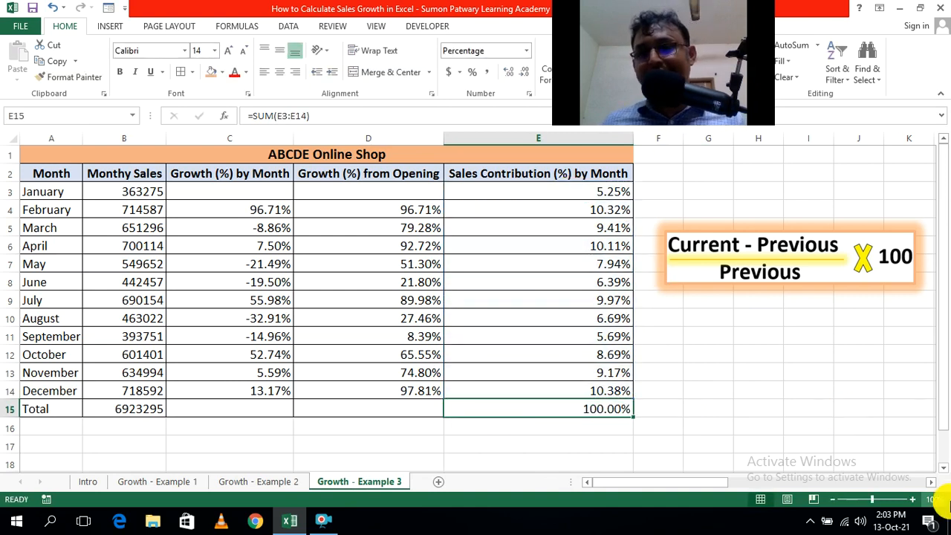
click(744, 440)
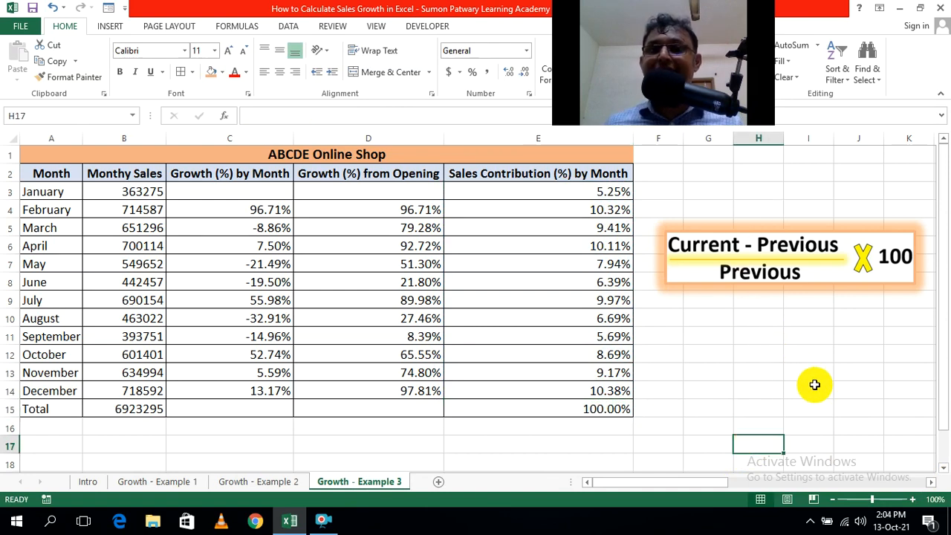
Check the cell references in the sales contribution formulas for September in E11 and March in E5.
double_click(613, 335)
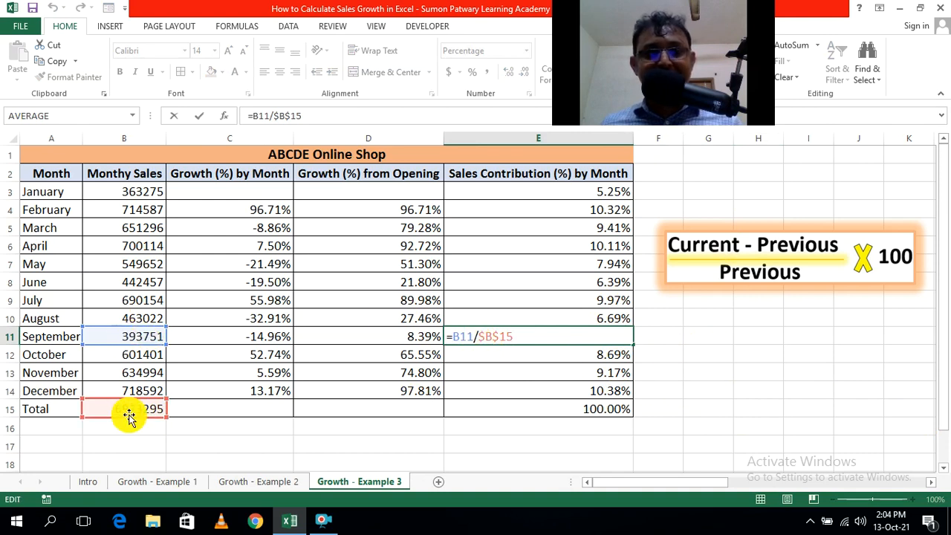
click(690, 407)
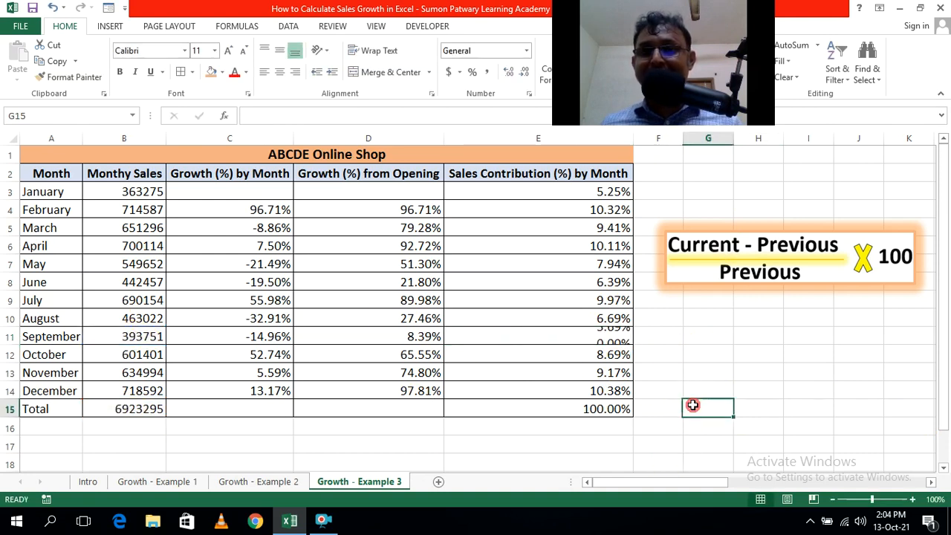
click(571, 342)
double_click(573, 327)
click(565, 340)
double_click(564, 339)
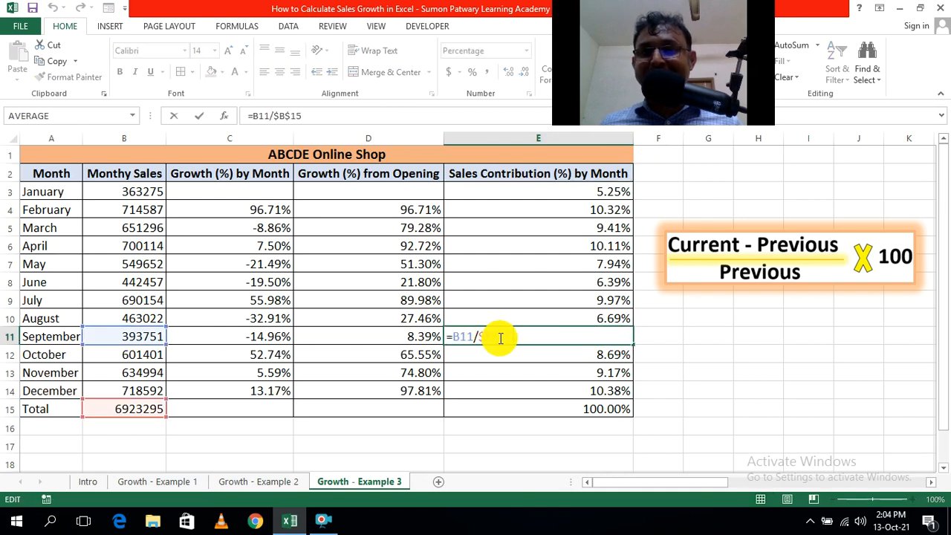
click(747, 411)
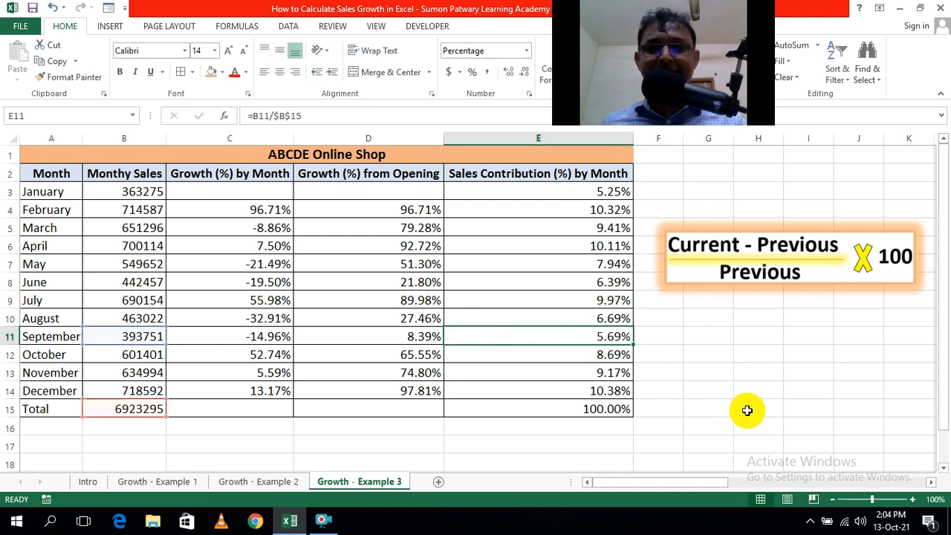
double_click(603, 229)
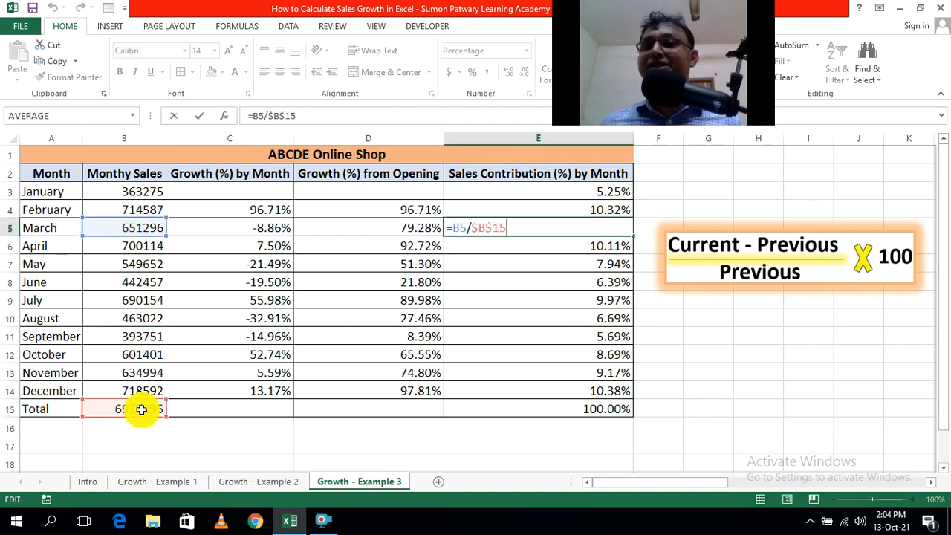
click(741, 420)
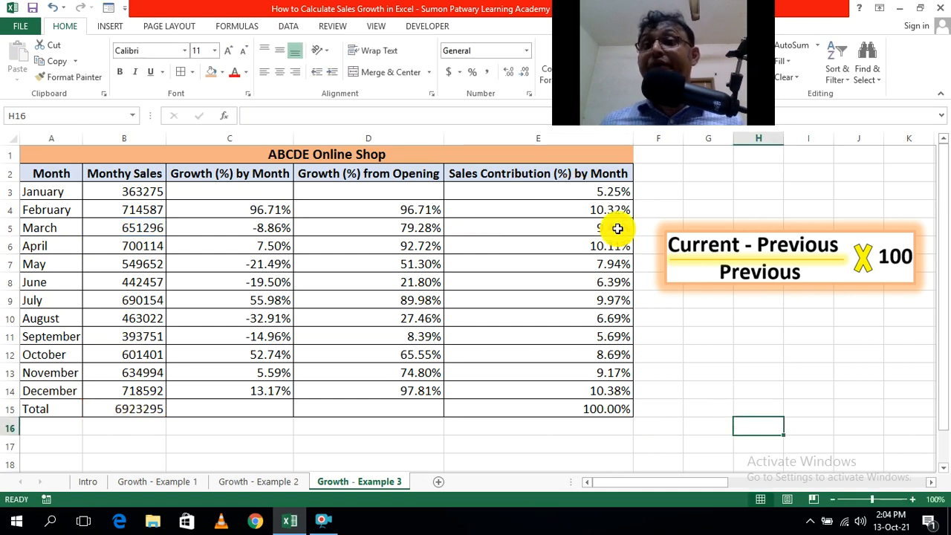
Examine the individual performance evaluation table in columns P to S, including the monthly actual sales.
click(931, 483)
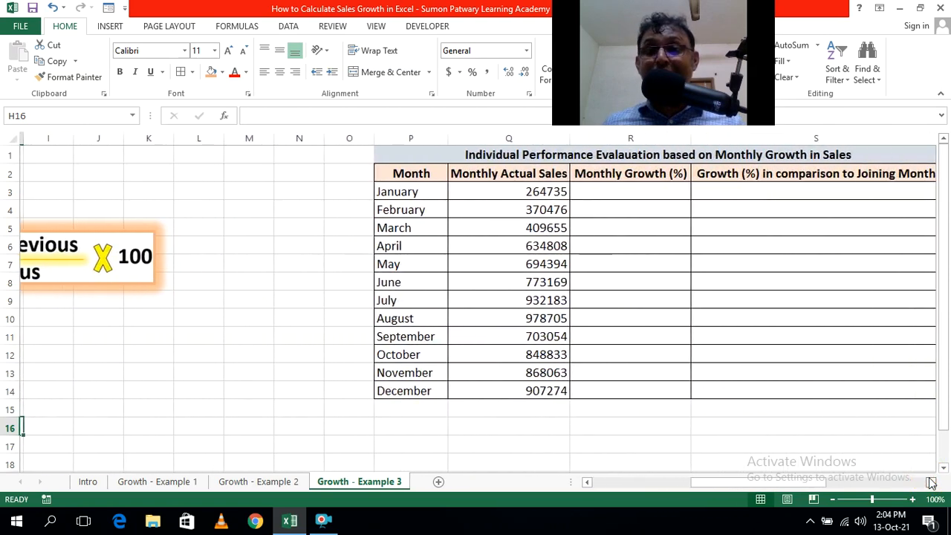
click(932, 482)
click(931, 483)
click(932, 483)
click(931, 483)
click(931, 483)
click(932, 483)
click(931, 483)
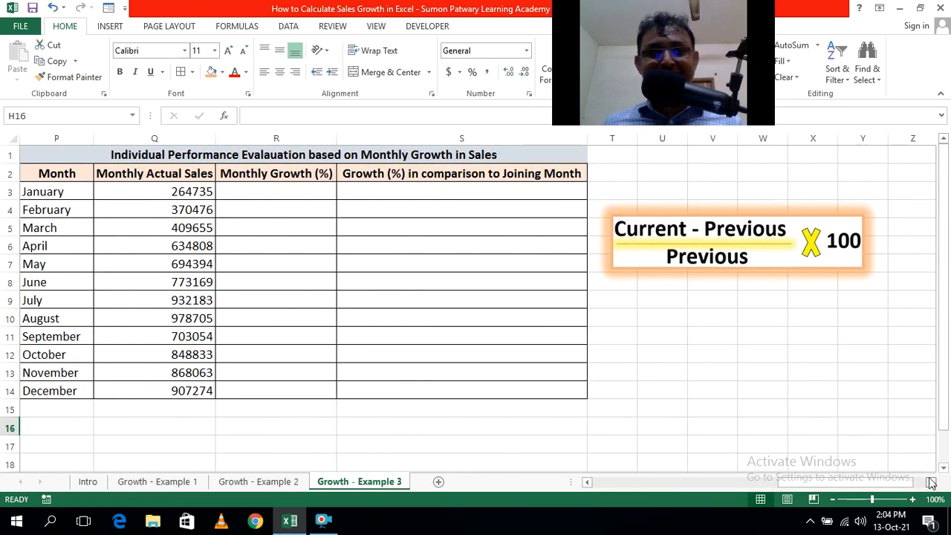
click(587, 482)
click(587, 483)
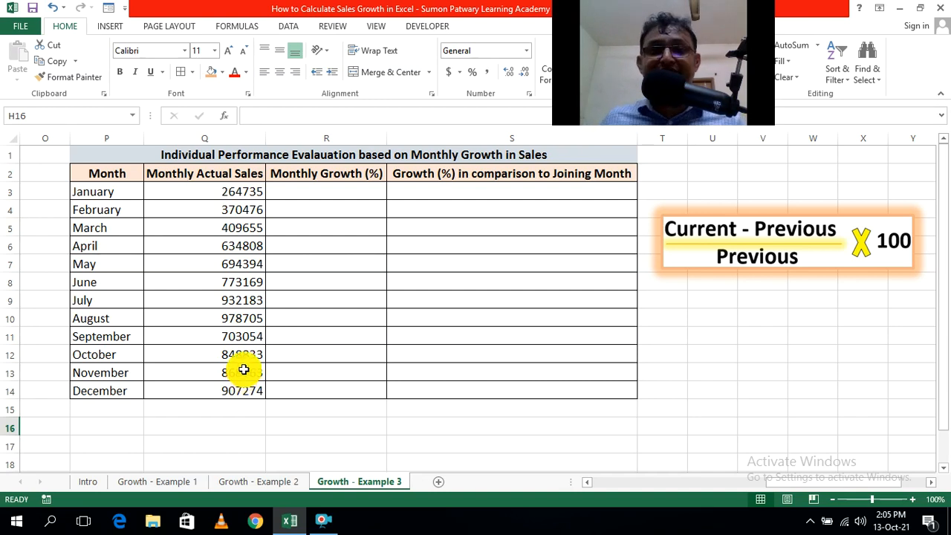
click(346, 423)
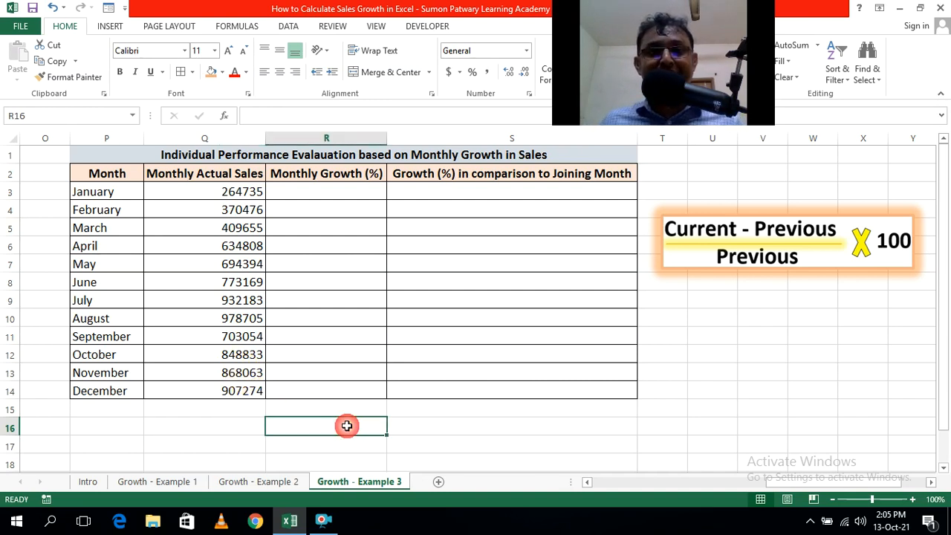
Enter the February monthly growth formula =(Q4-Q3)/Q3 in cell R4 of the individual performance table.
click(316, 214)
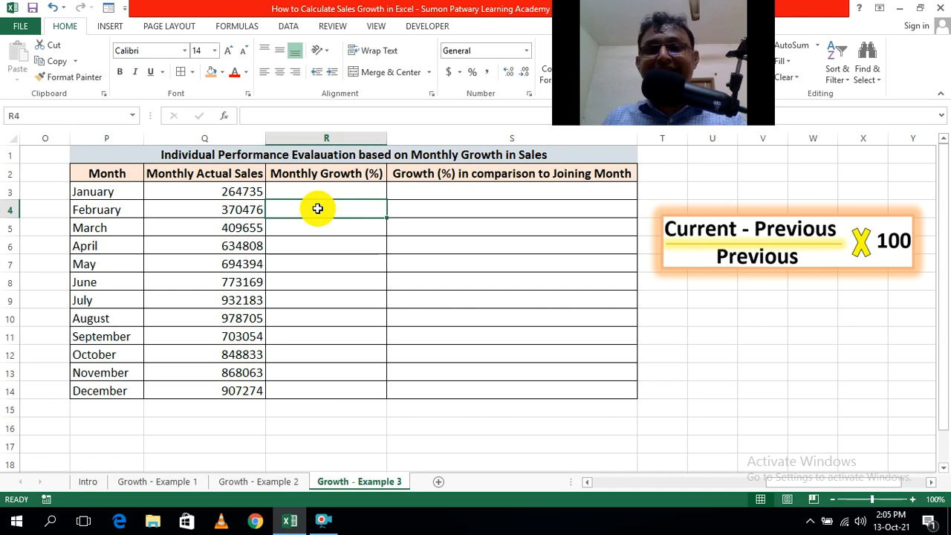
text(=()
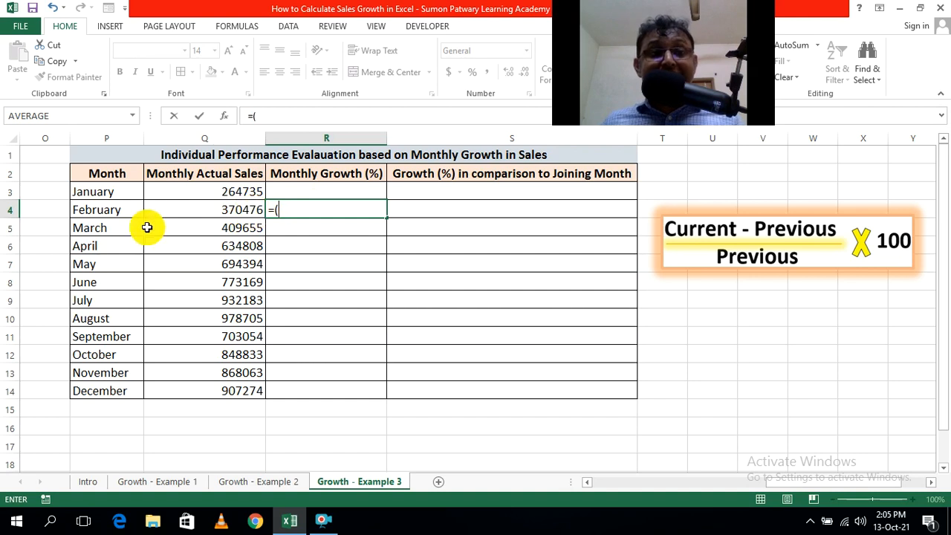
click(216, 211)
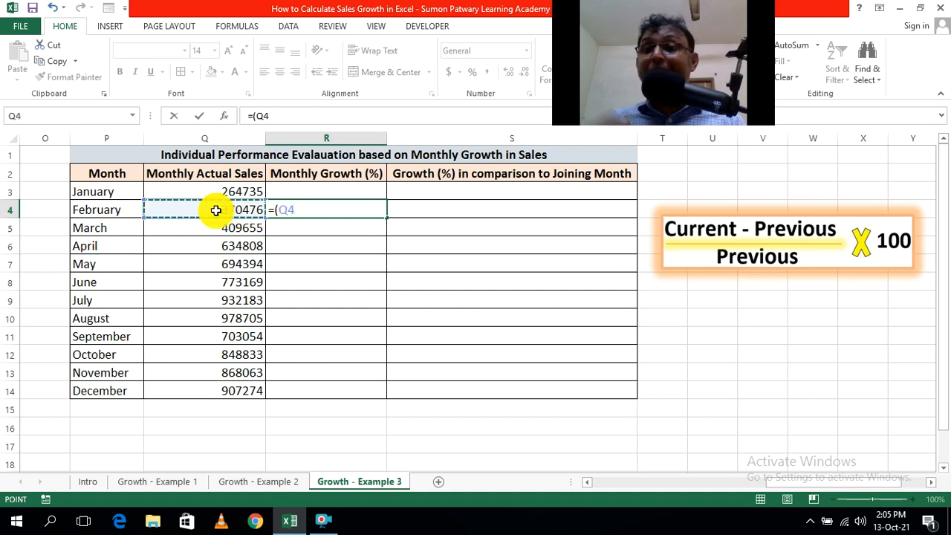
text(-)
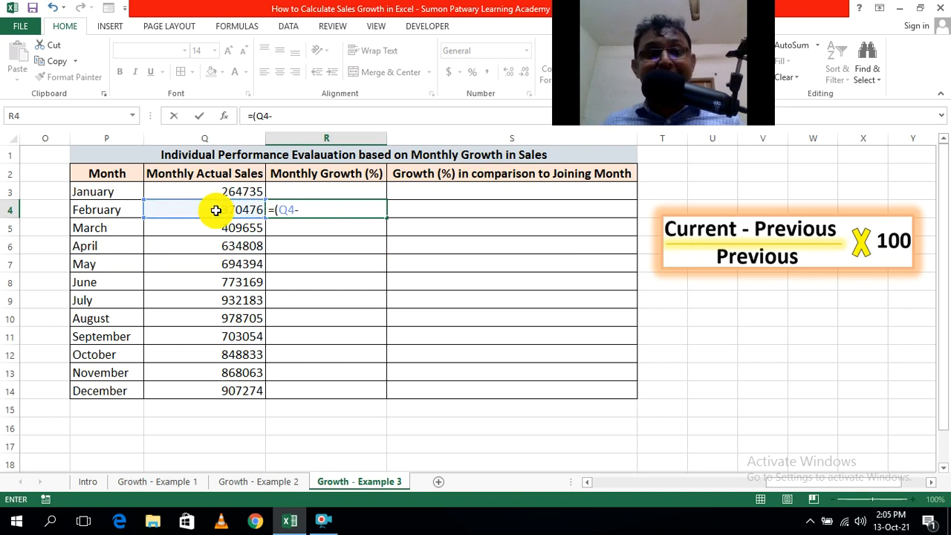
click(221, 191)
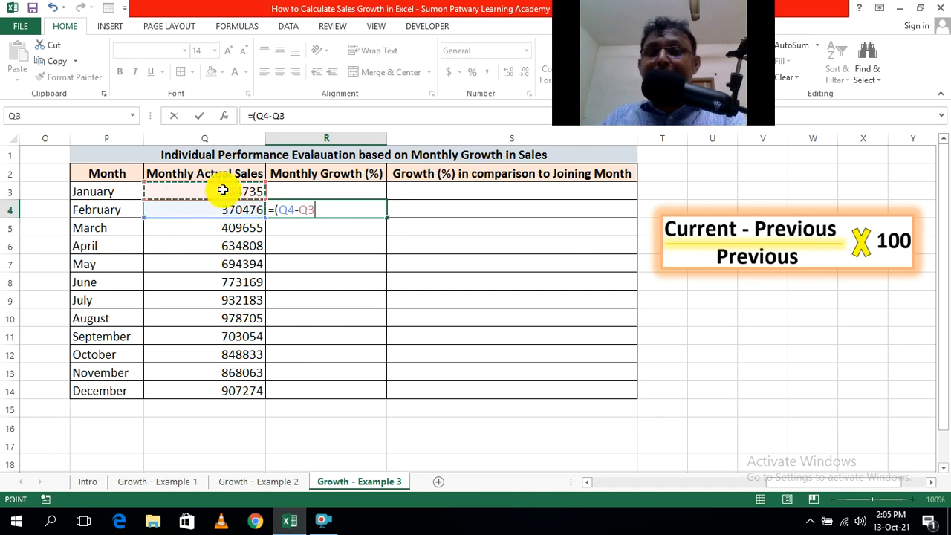
text()/)
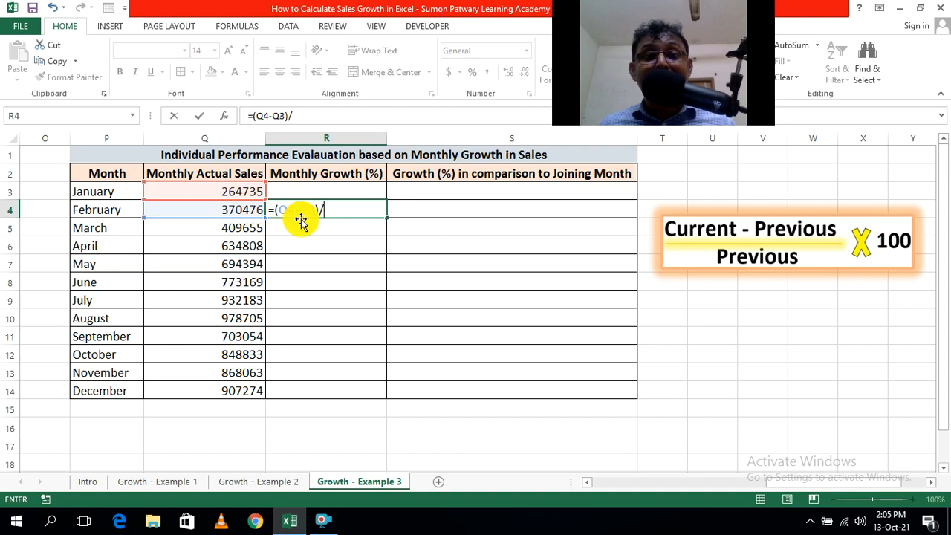
click(227, 190)
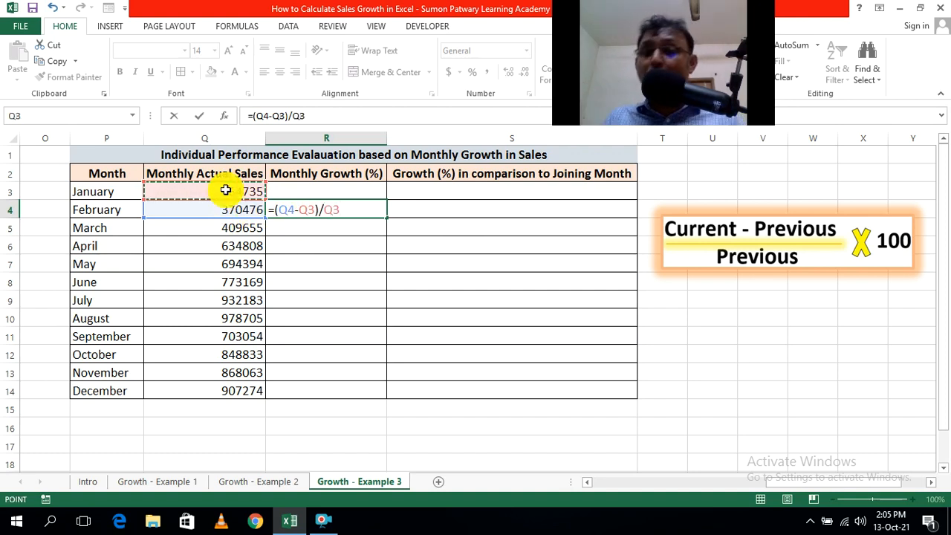
key(Return)
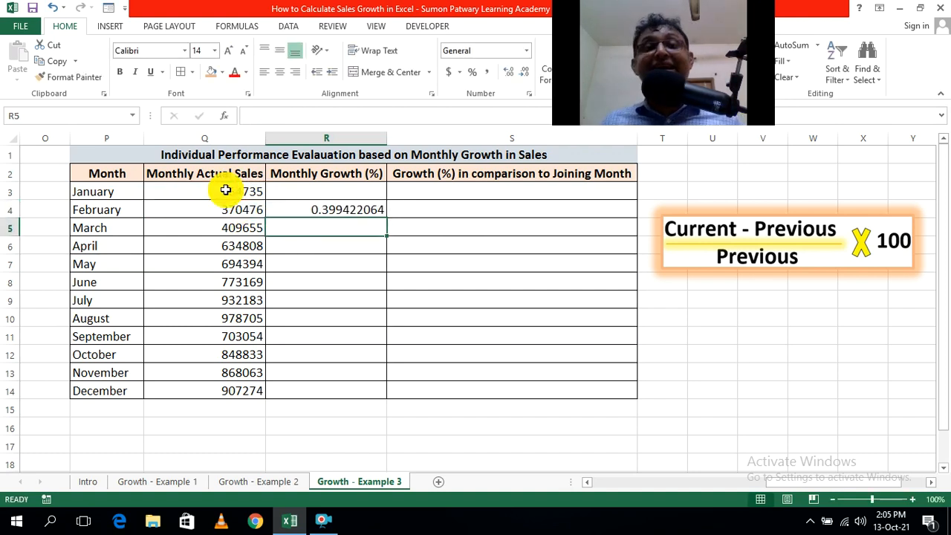
Fill the monthly growth formula from R4 down to R14 and format the range as percentages with two decimal places.
click(355, 208)
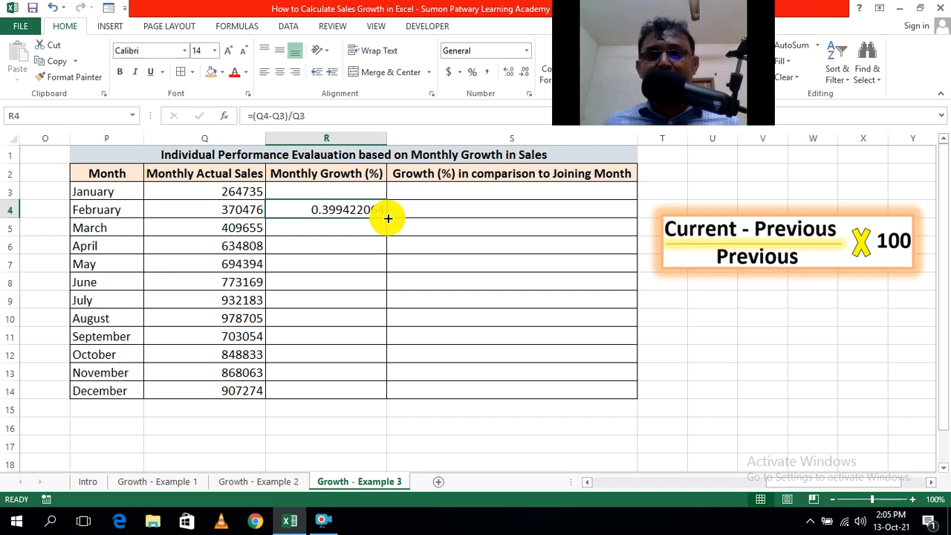
double_click(388, 218)
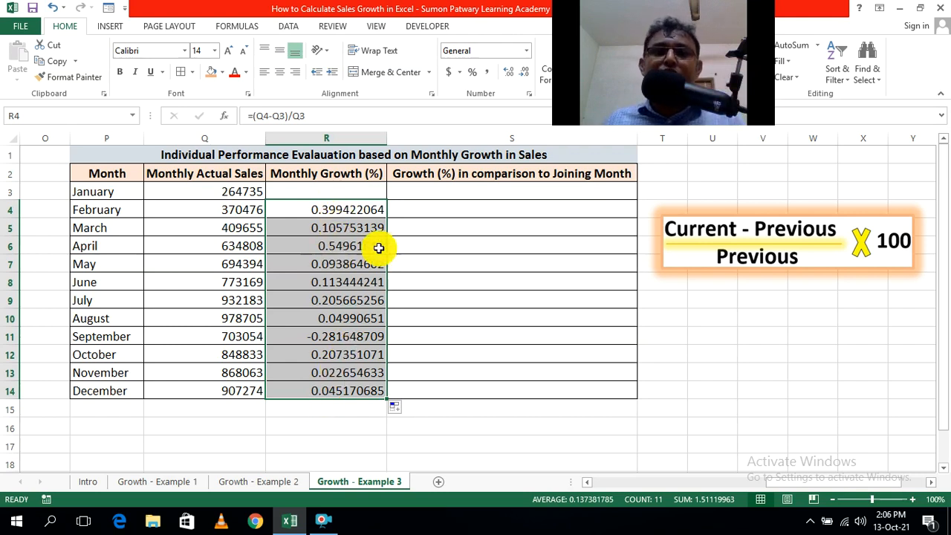
click(474, 74)
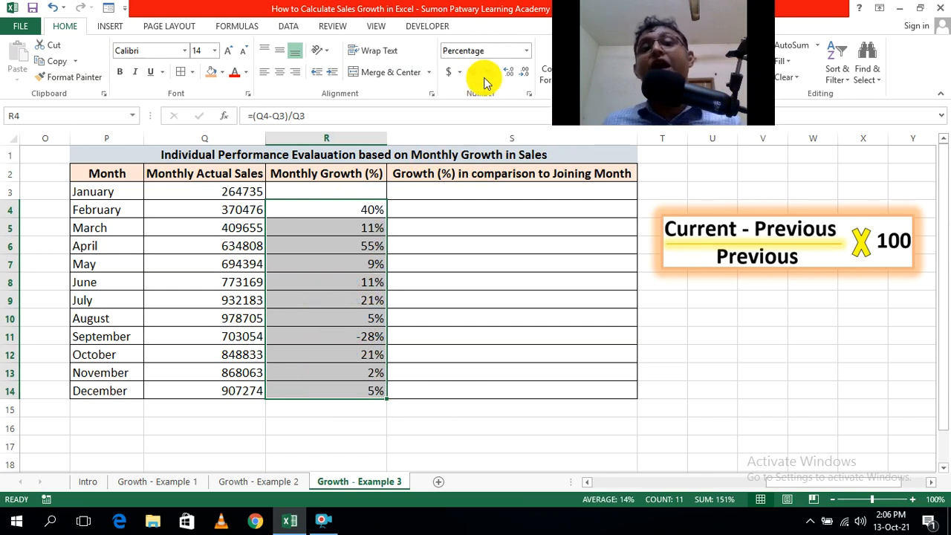
click(506, 74)
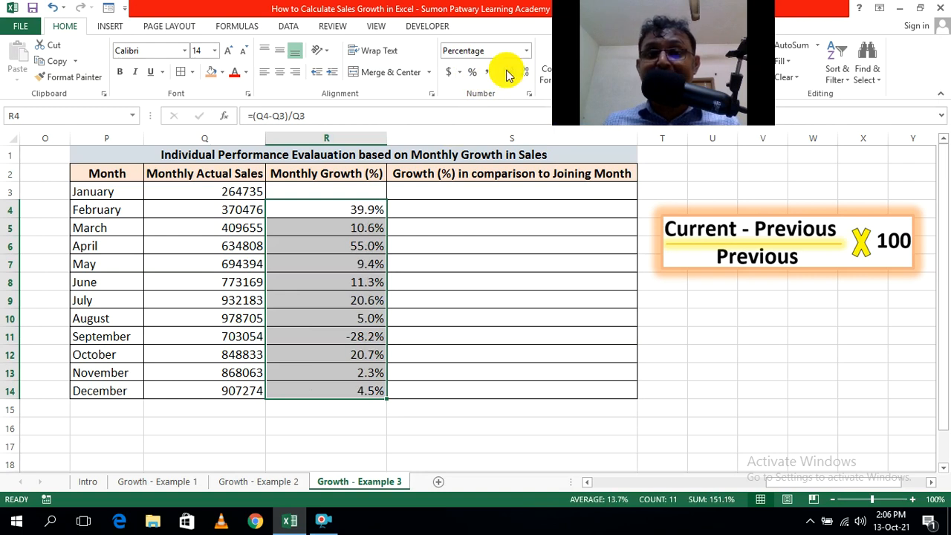
click(508, 75)
click(474, 431)
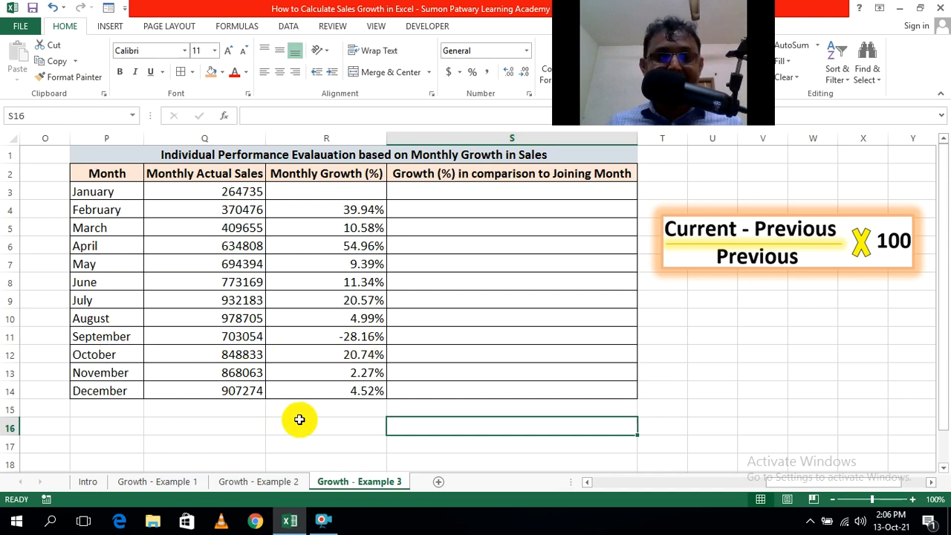
Check the cell references in the December monthly growth formula in R14.
double_click(364, 392)
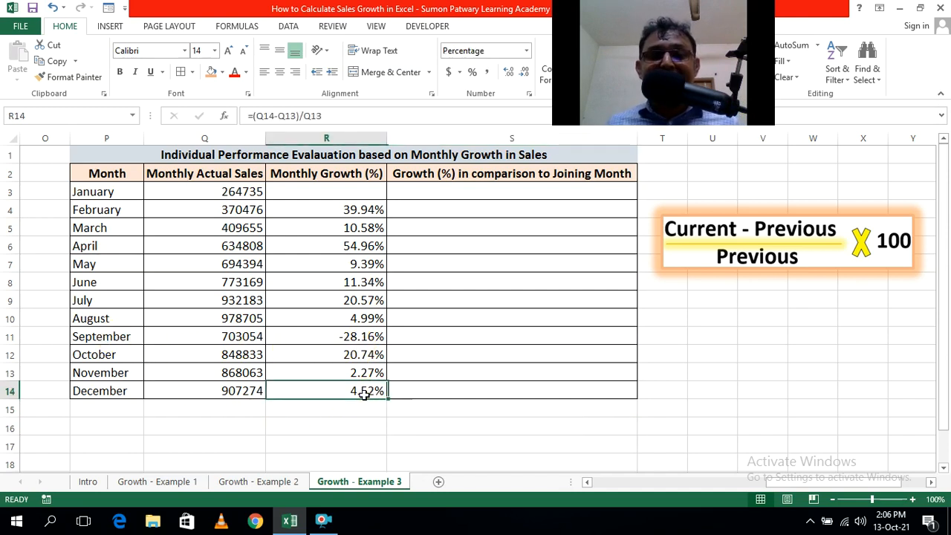
key(Return)
click(433, 439)
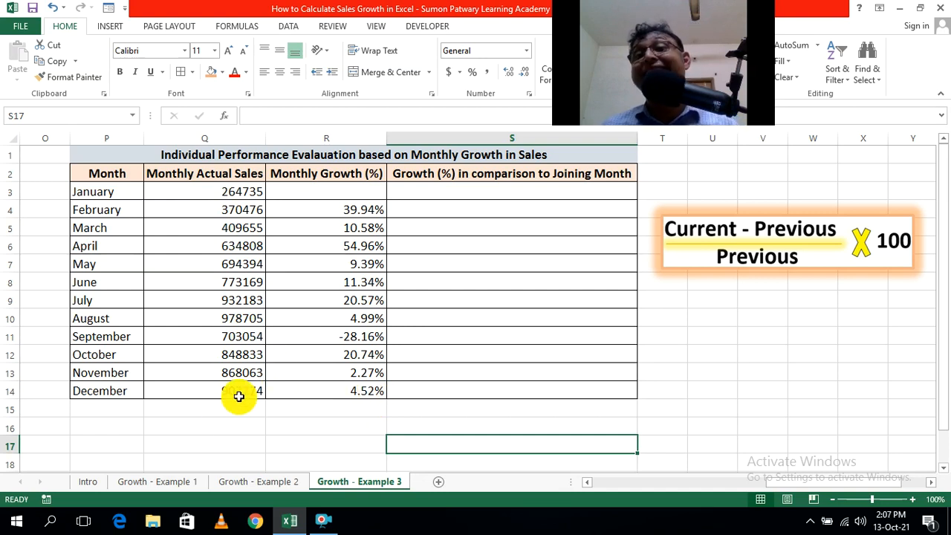
click(714, 444)
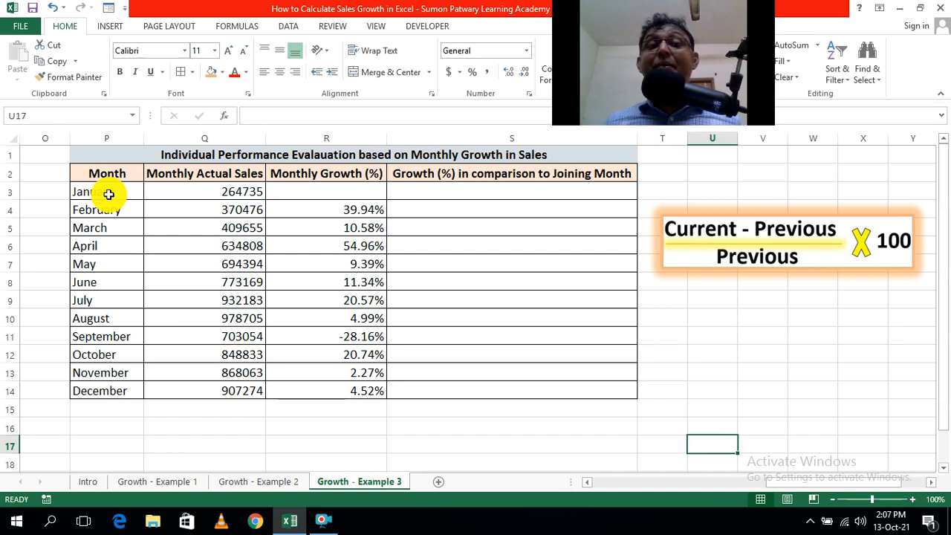
Write the February formula =(Q4-Q3)/Q3 for growth in comparison to the joining month in cell S4.
click(478, 209)
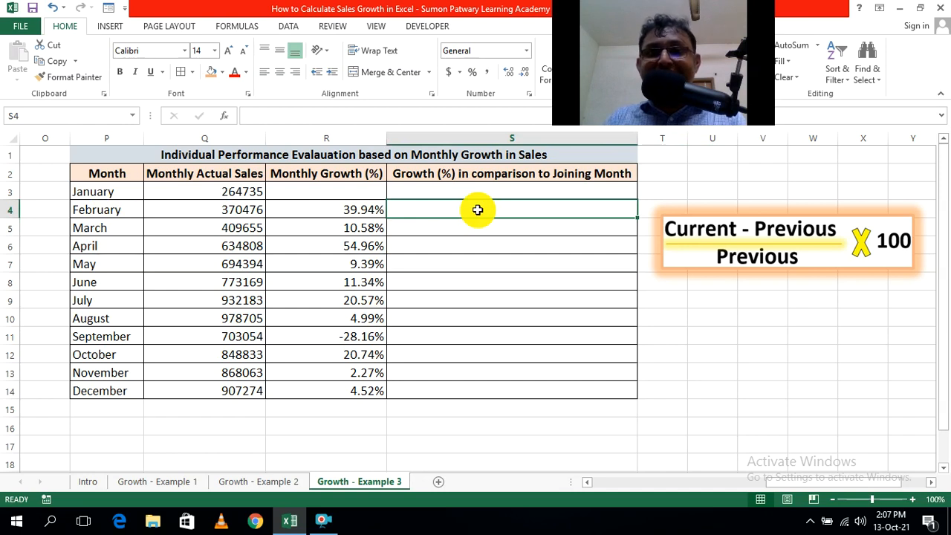
text(=)
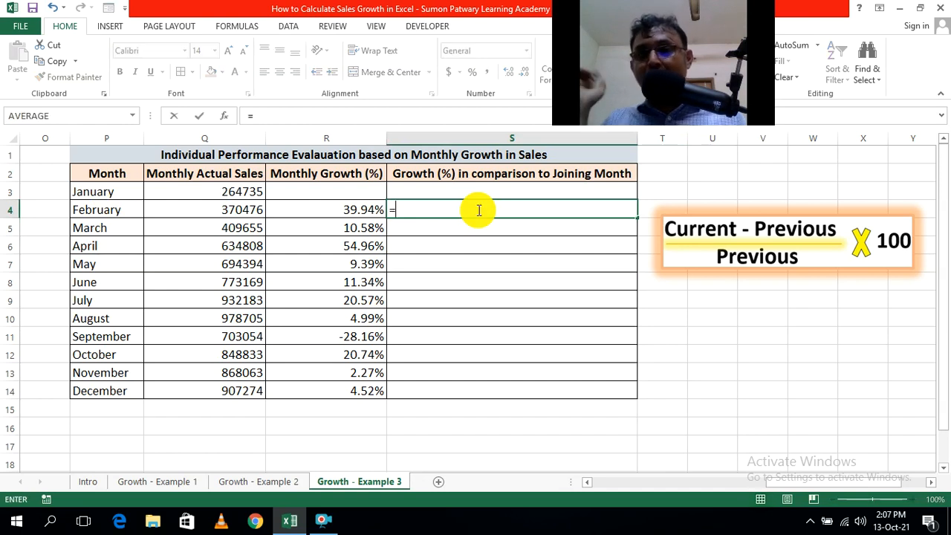
text(()
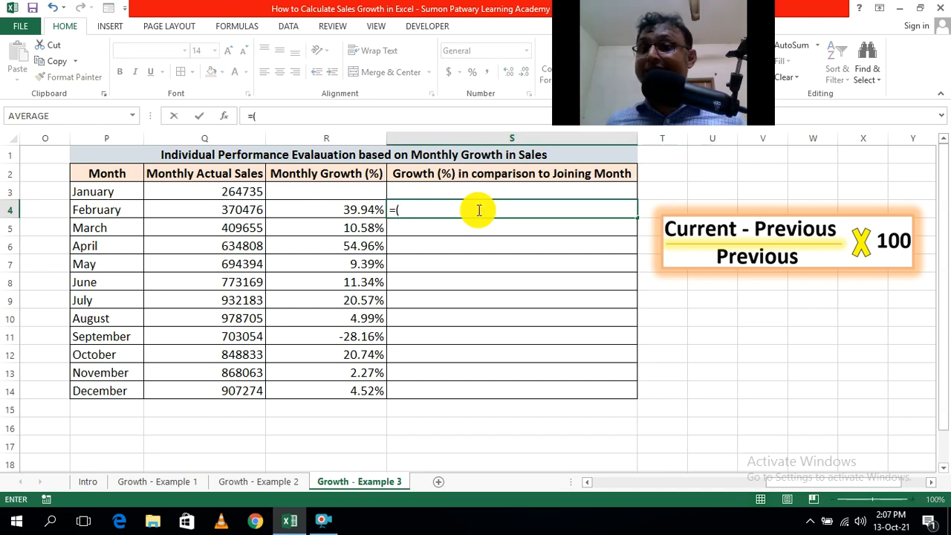
click(228, 212)
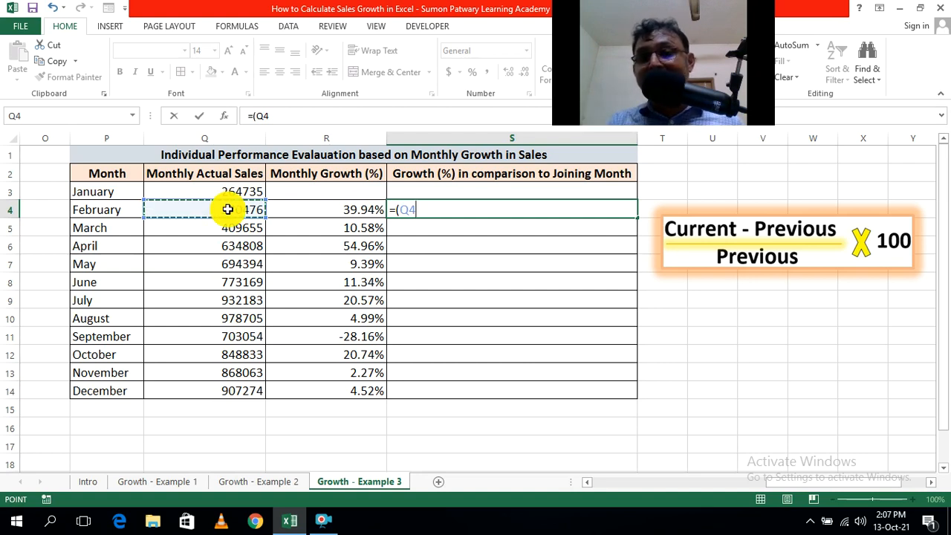
text(-)
click(222, 190)
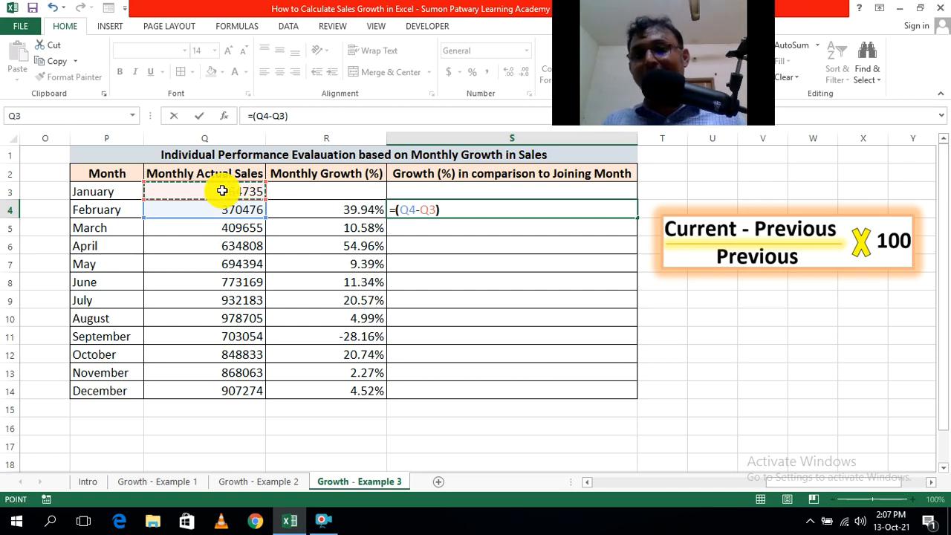
text())
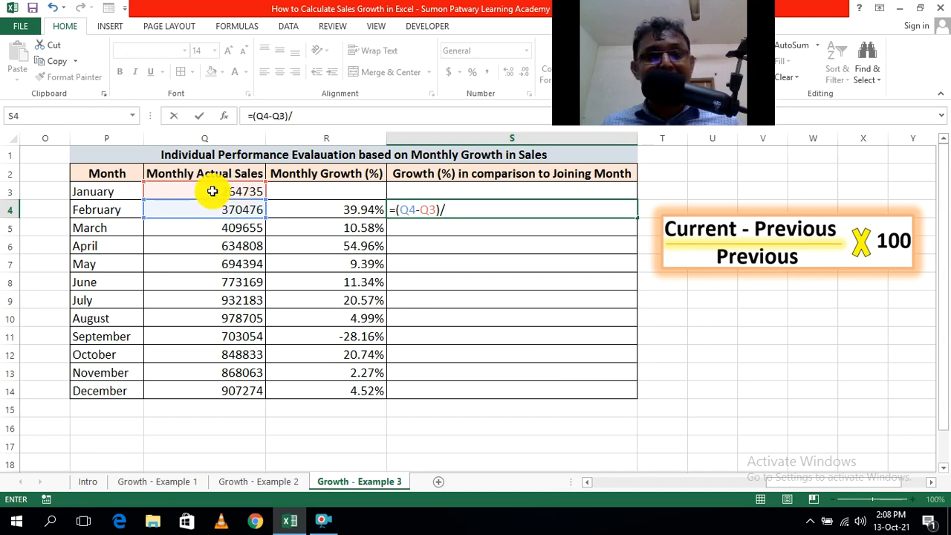
click(227, 193)
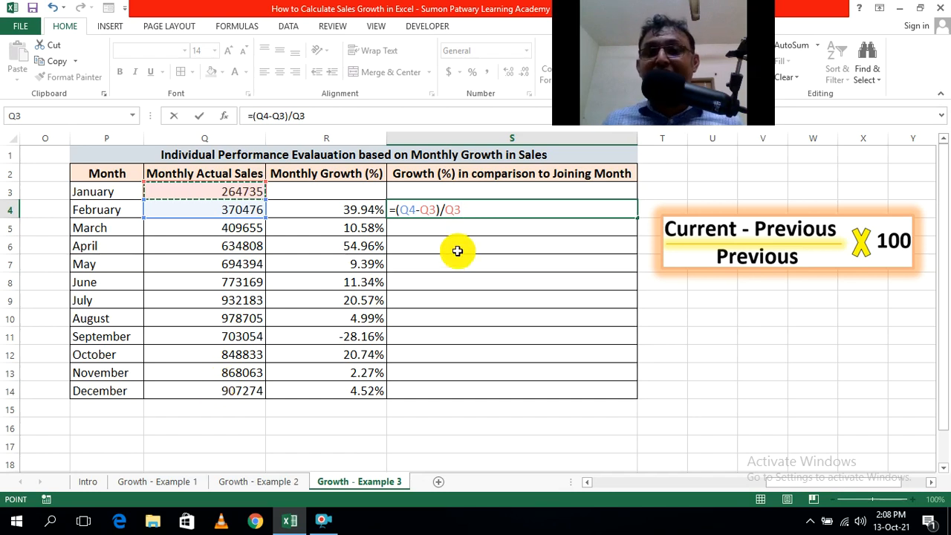
Make both Q3 references in the S4 formula absolute and enter it as =(Q4-$Q$3)/$Q$3.
drag(422, 210, 439, 210)
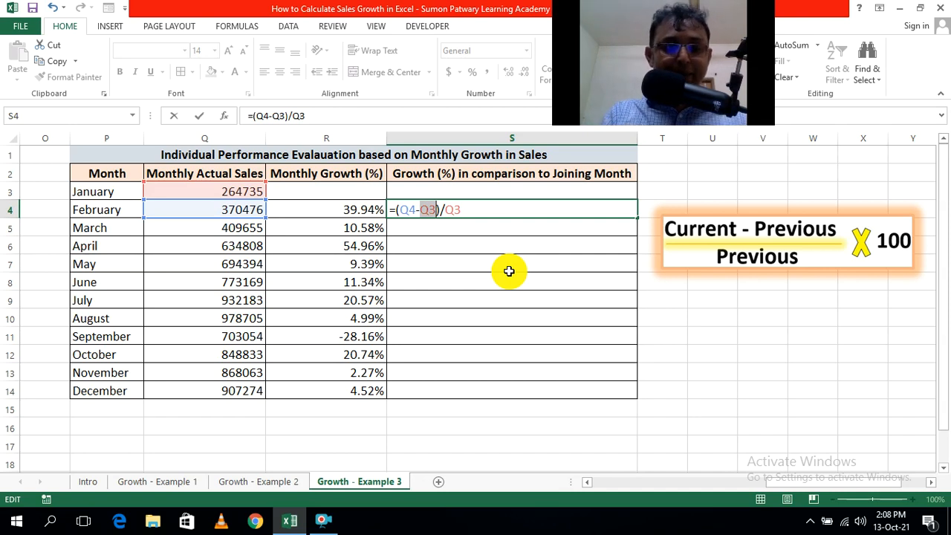
key(F4)
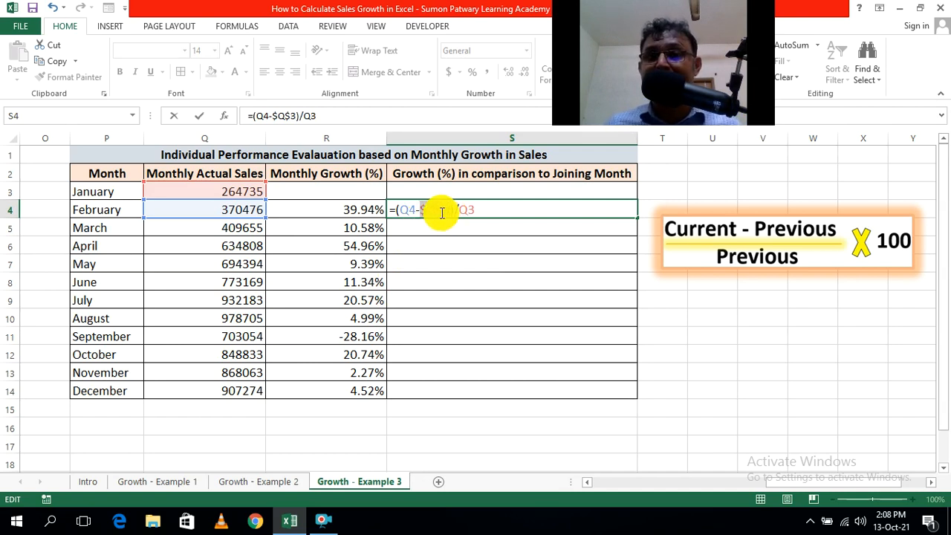
drag(462, 209, 466, 210)
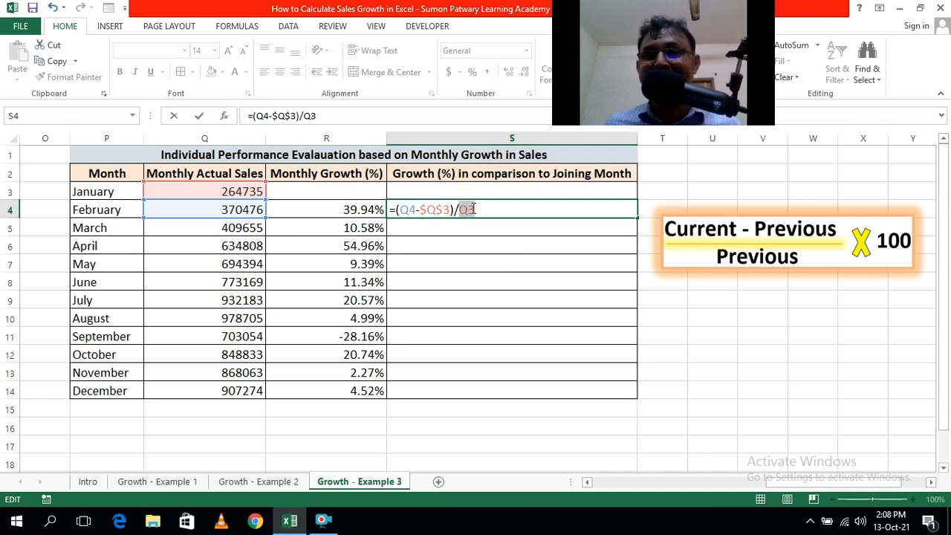
key(F4)
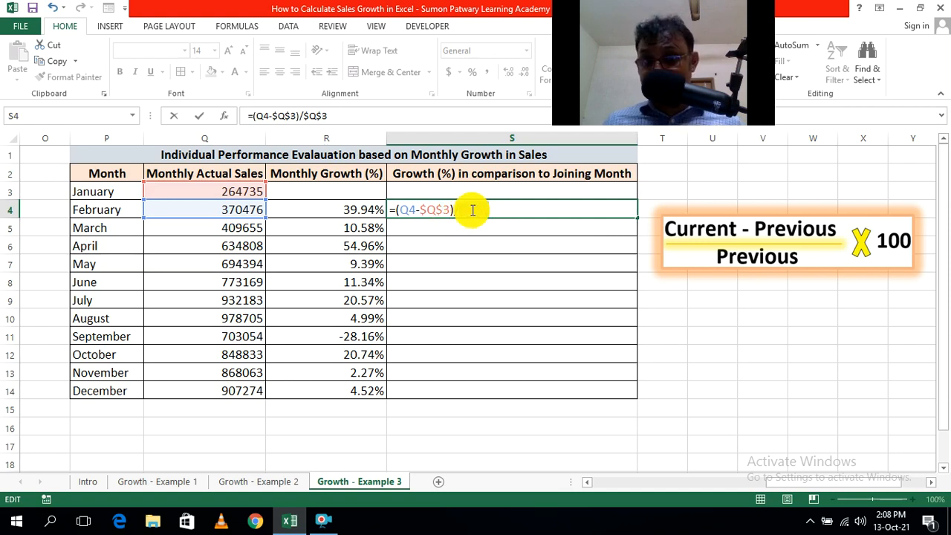
drag(459, 211, 490, 215)
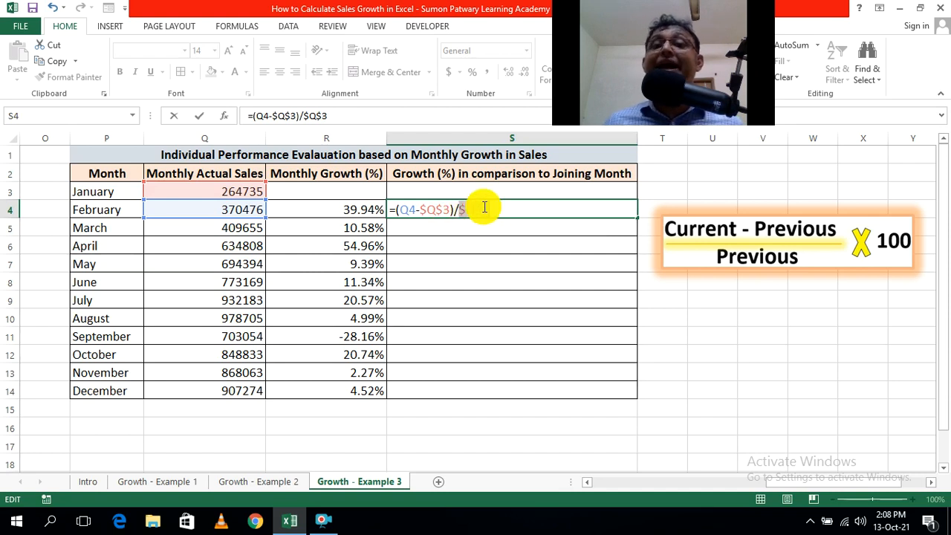
click(497, 209)
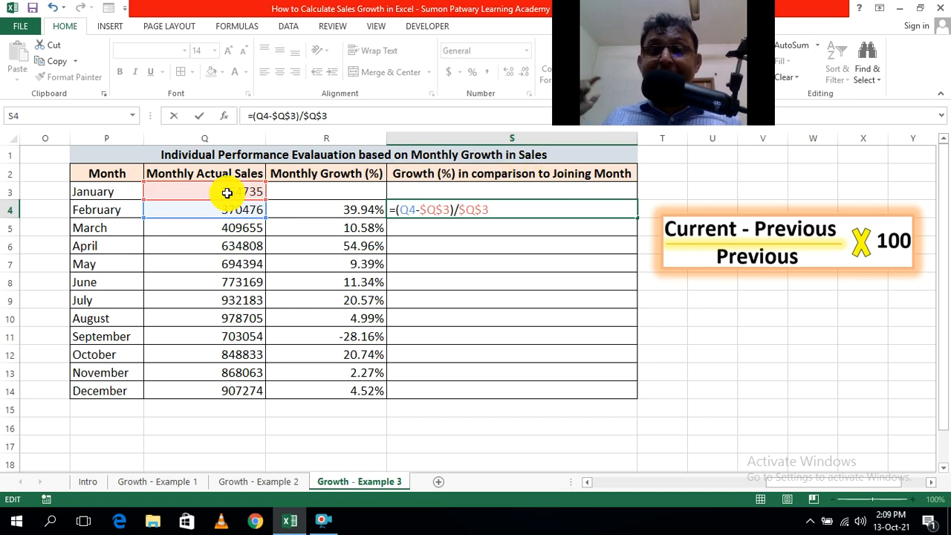
key(Return)
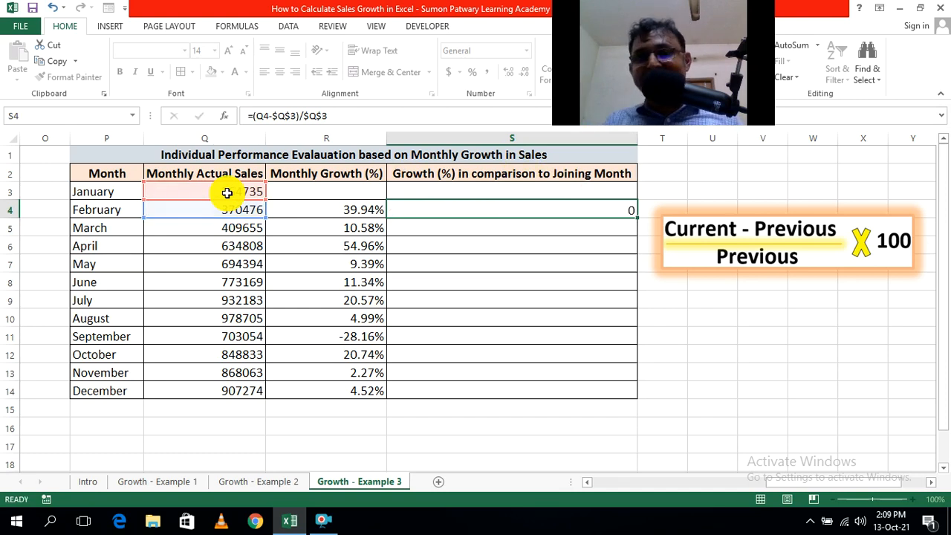
click(711, 298)
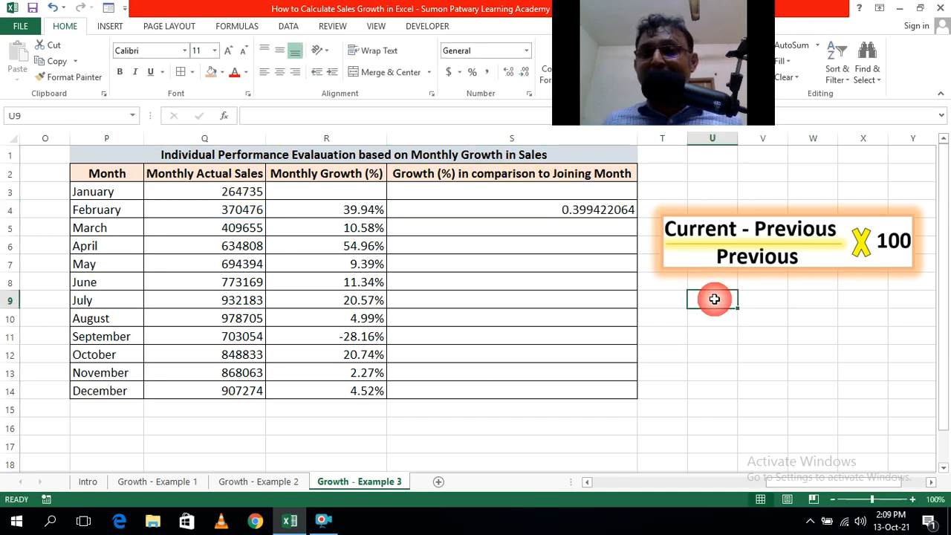
Fill the joining-month growth formula from S4 down to S14 and format the range as percentages with two decimal places.
click(611, 209)
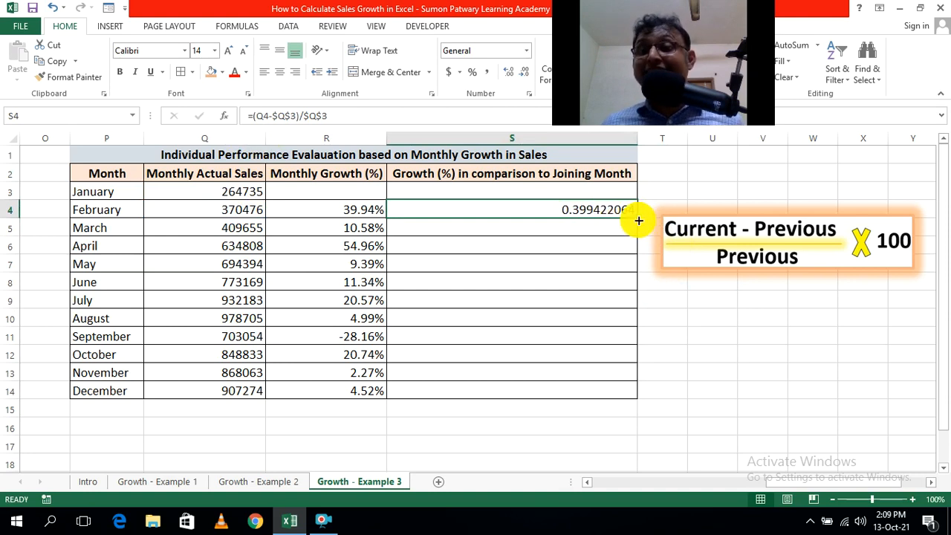
drag(637, 221, 633, 394)
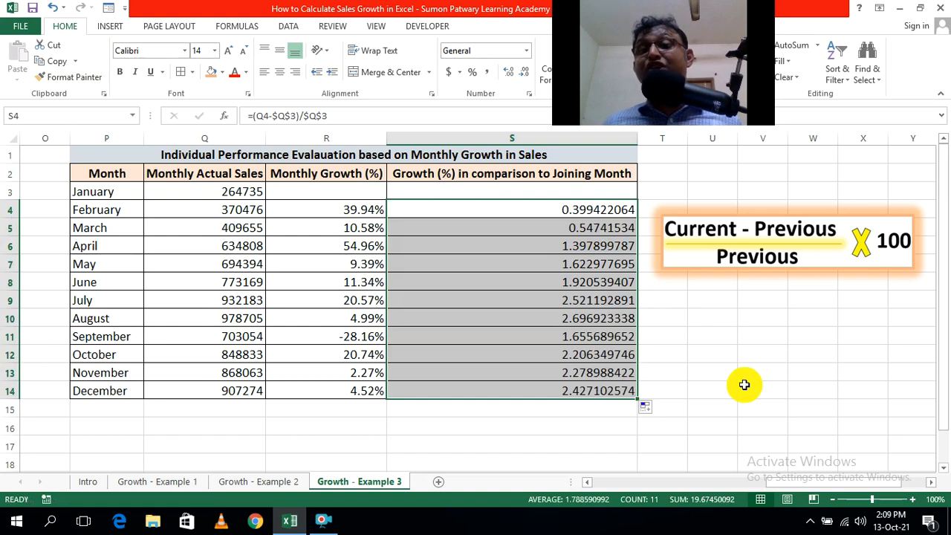
click(471, 74)
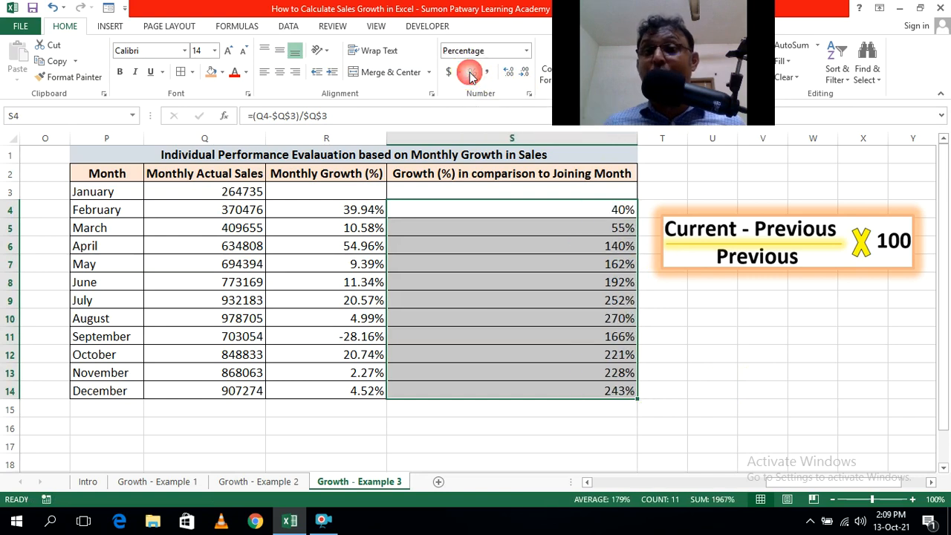
click(509, 72)
click(509, 72)
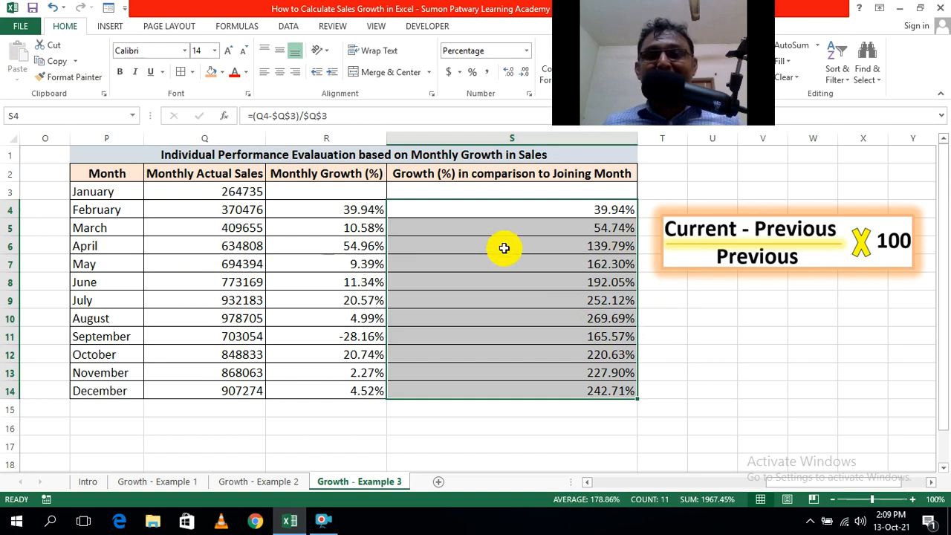
click(741, 372)
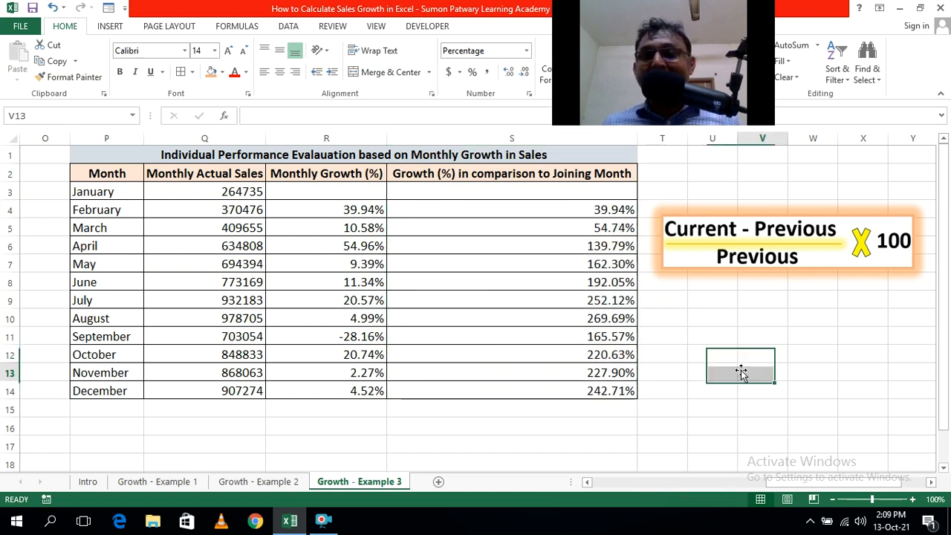
Check the cell references in the February, March and April joining-month growth formulas in S4, S5 and S6.
double_click(612, 211)
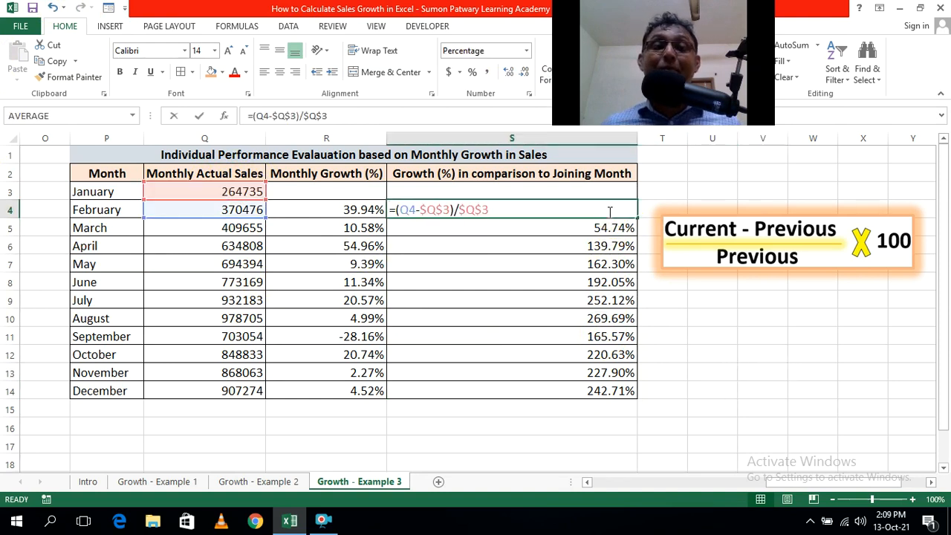
click(717, 444)
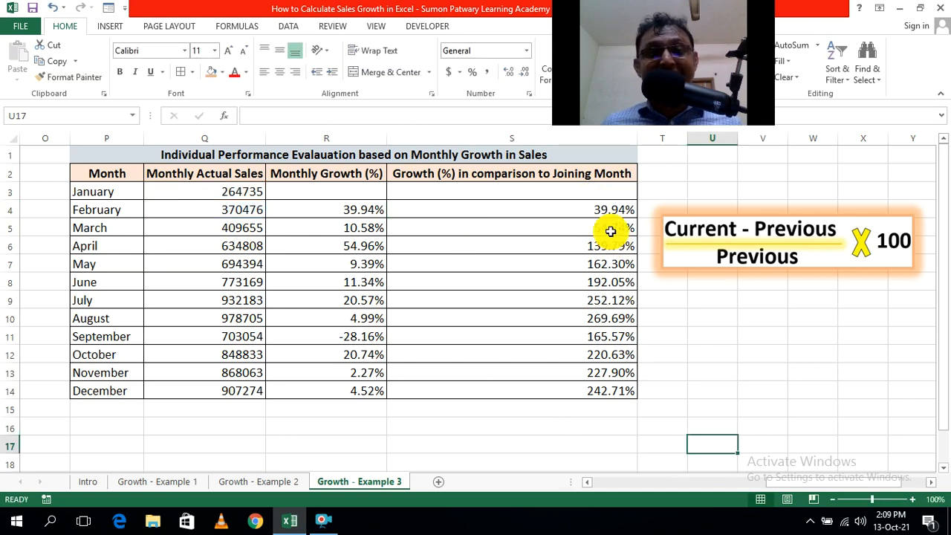
double_click(609, 211)
click(712, 318)
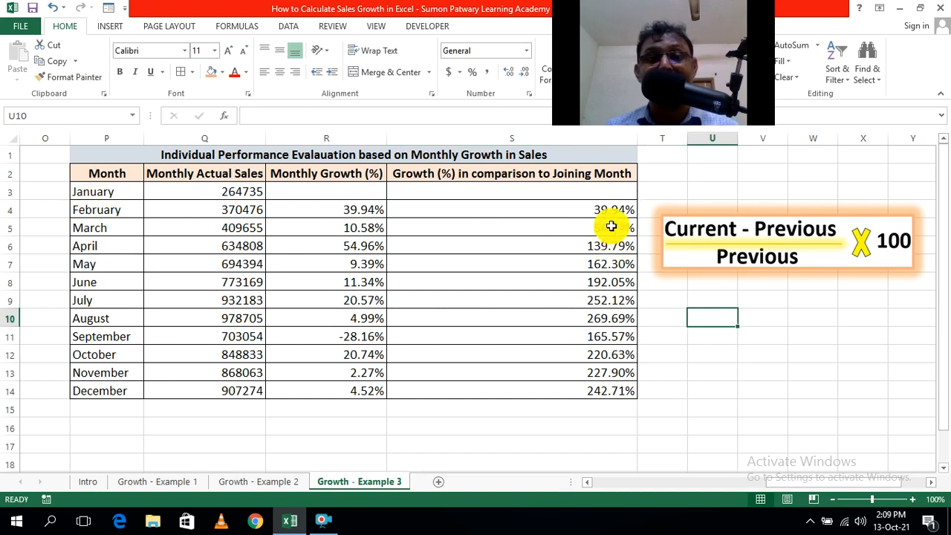
click(610, 226)
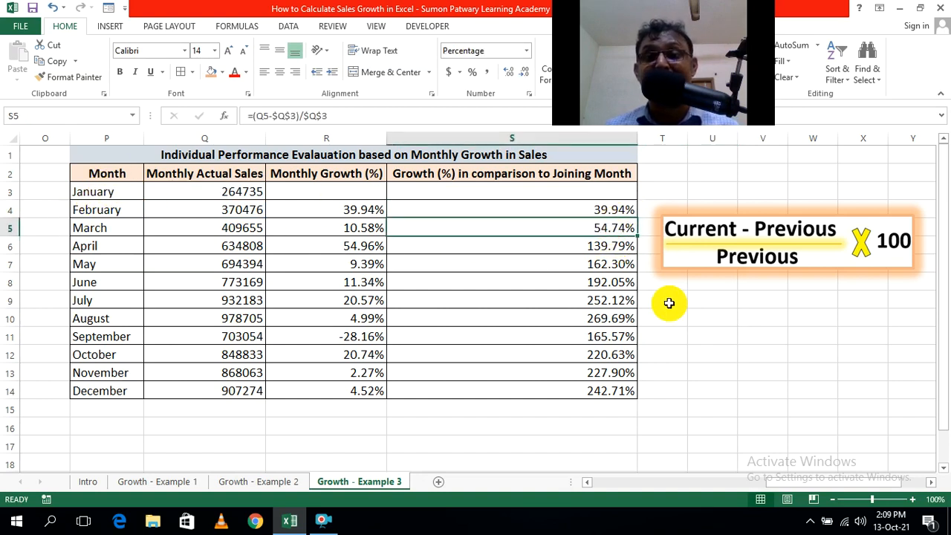
double_click(610, 229)
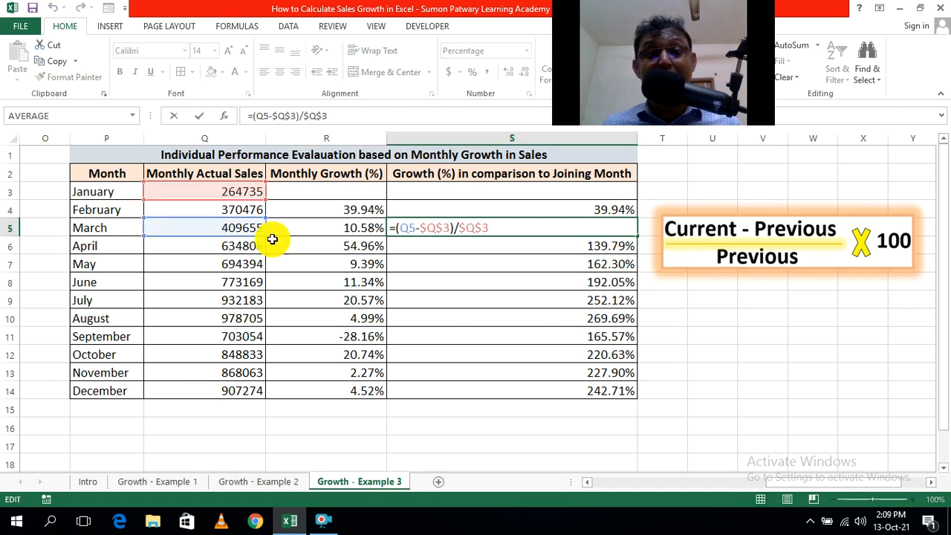
click(708, 406)
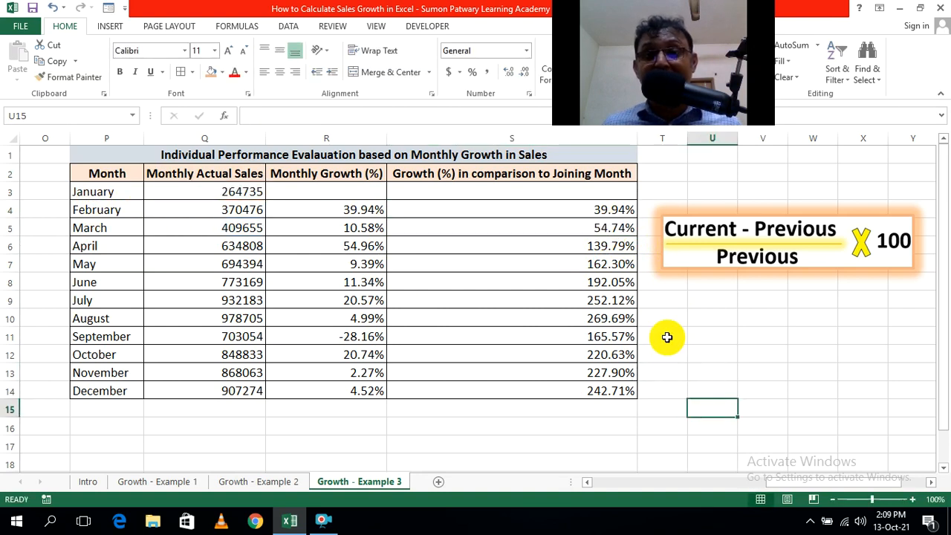
double_click(614, 251)
click(710, 352)
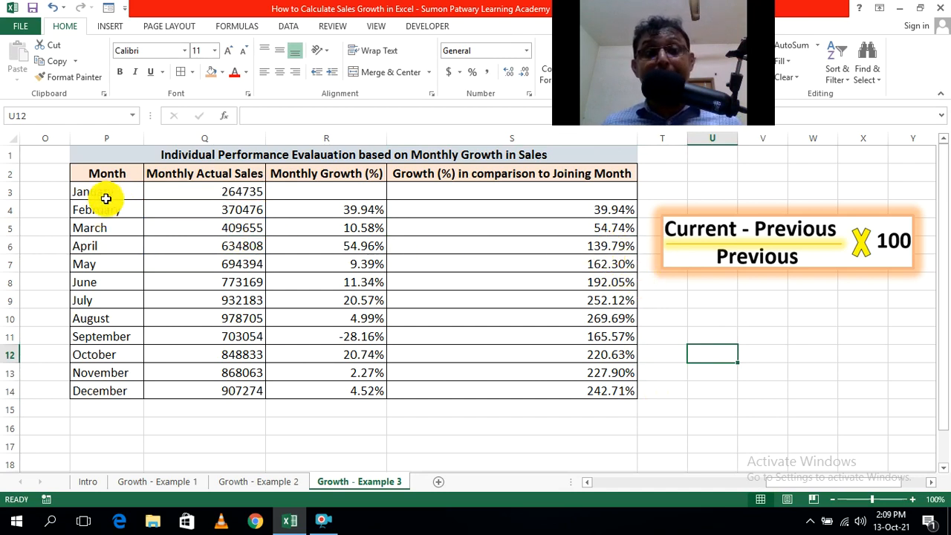
click(553, 447)
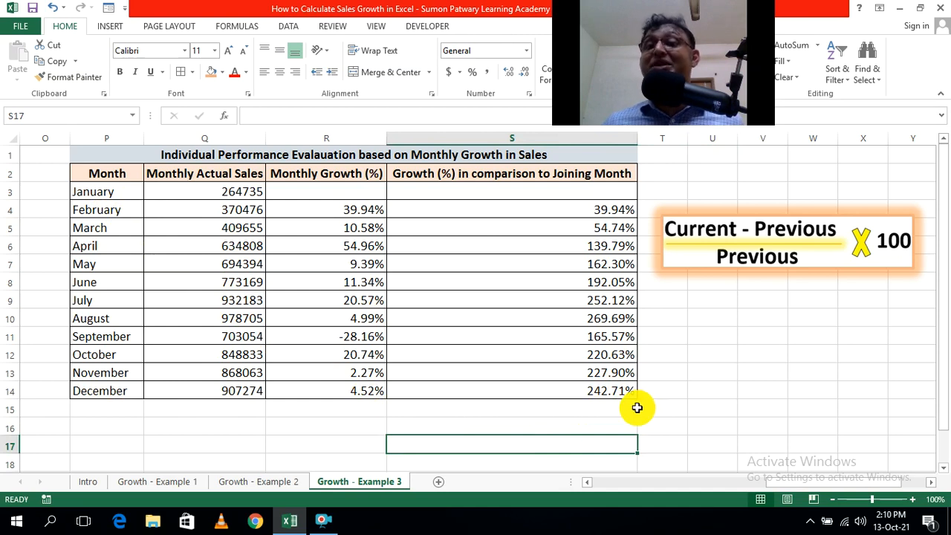
Check the cell references in the December formula in S14 and the August formula in S10.
double_click(586, 391)
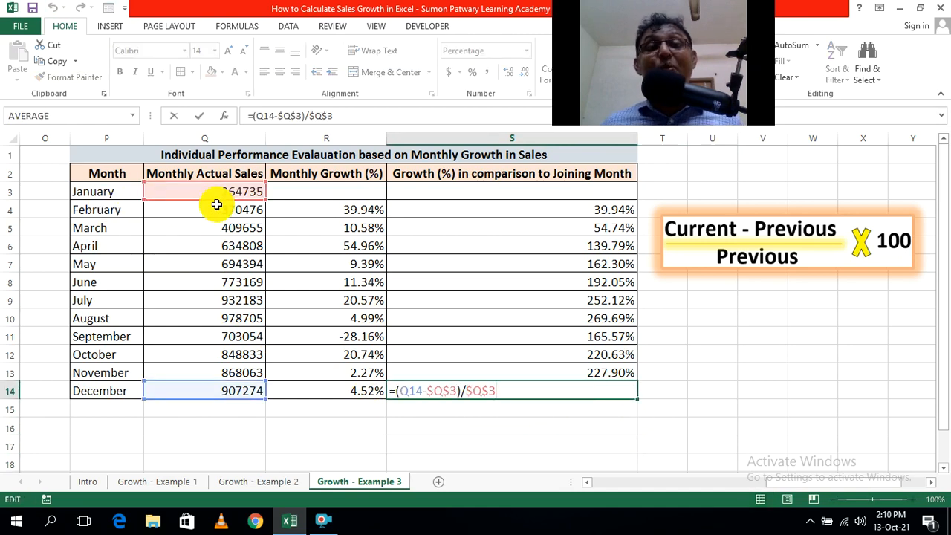
click(738, 405)
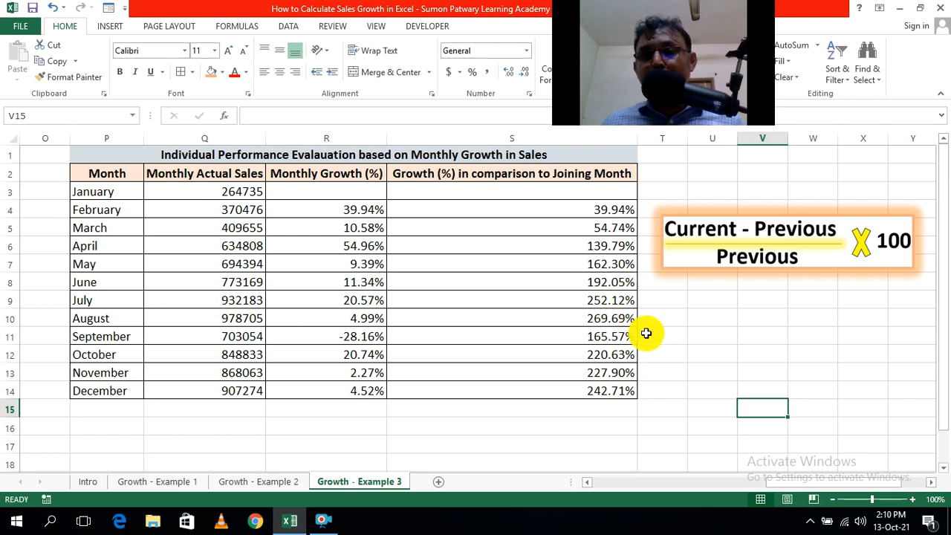
double_click(618, 326)
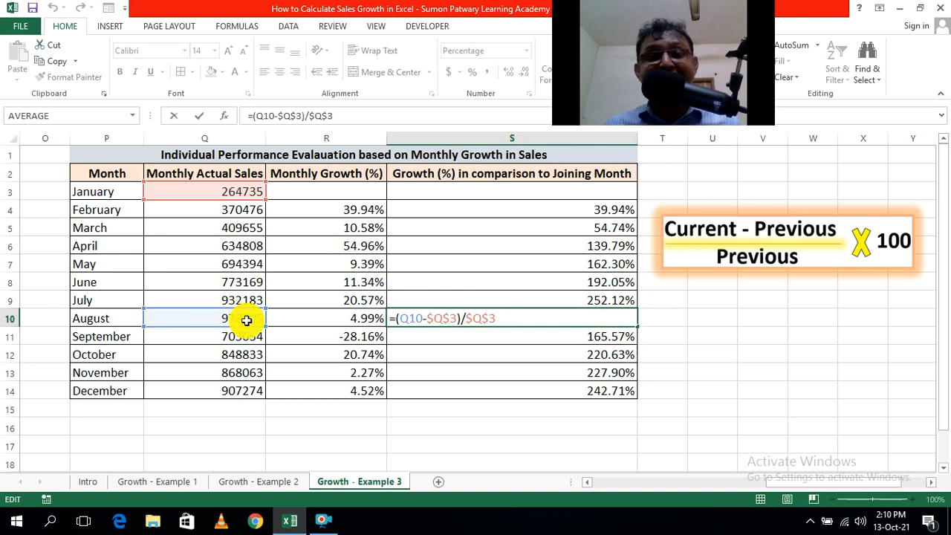
click(717, 355)
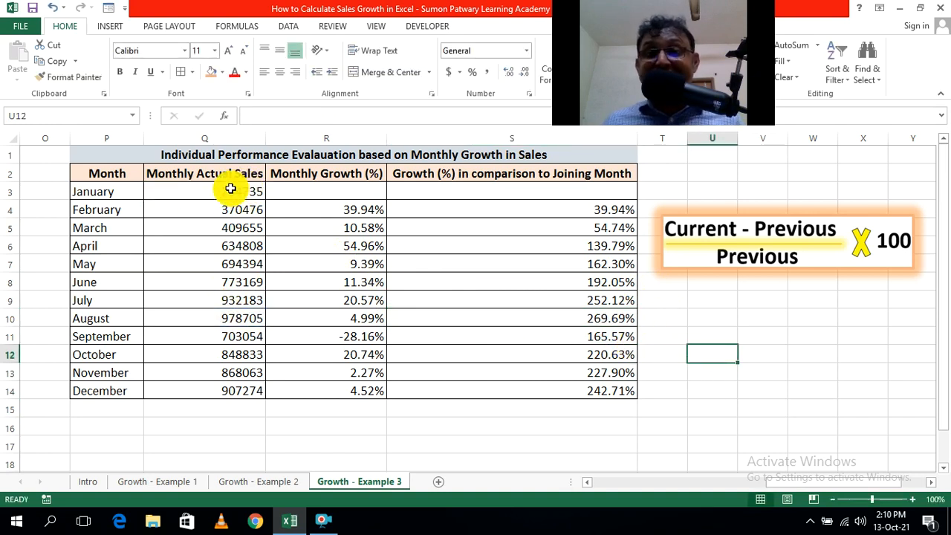
click(583, 321)
double_click(583, 320)
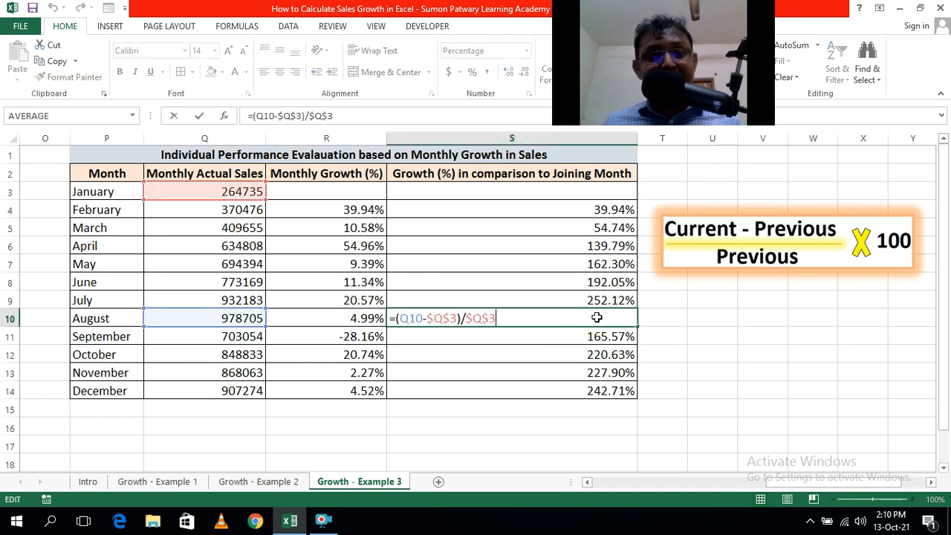
click(692, 354)
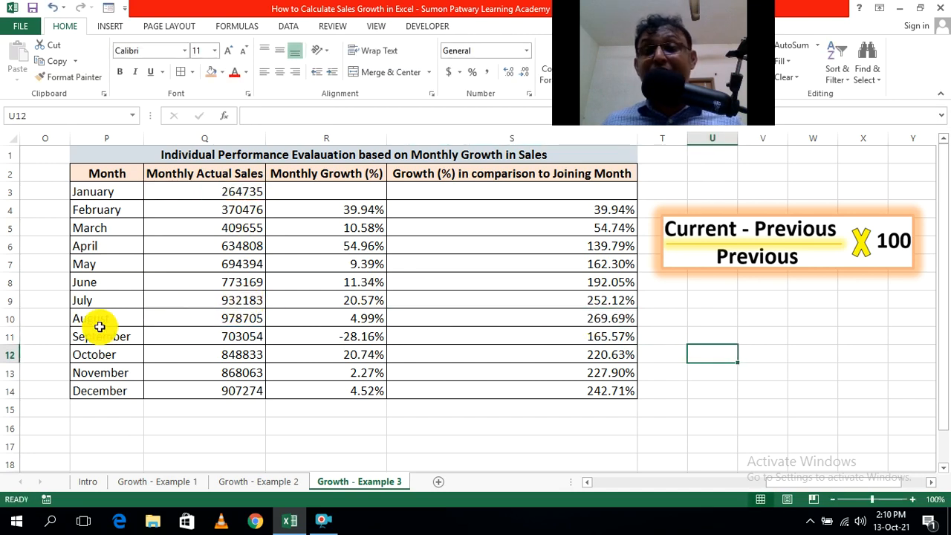
double_click(557, 322)
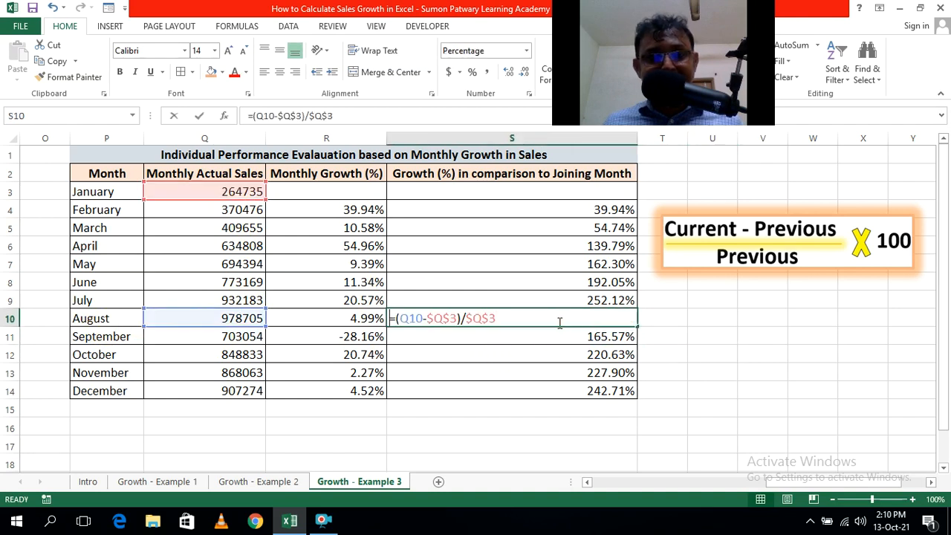
click(697, 353)
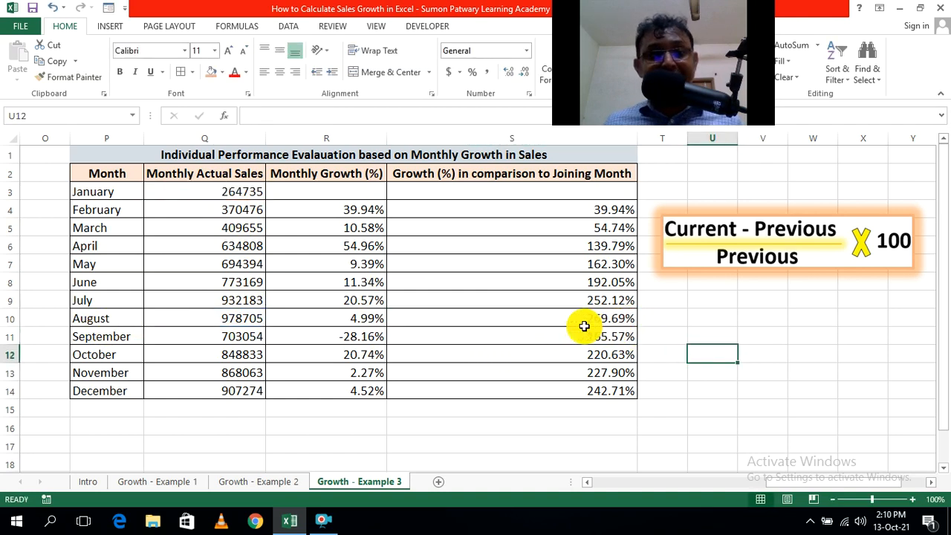
Select the whole August row to review its sales and growth figures.
click(81, 314)
click(11, 320)
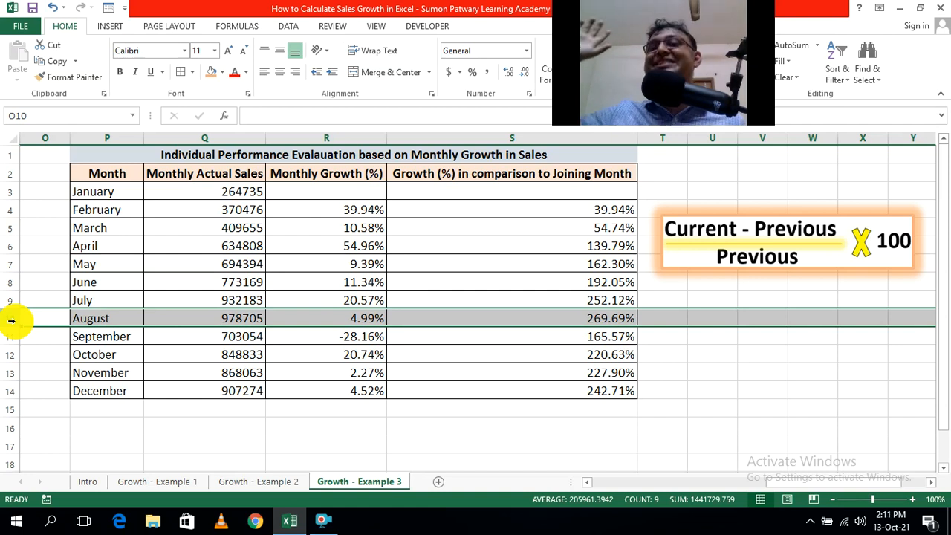
click(718, 426)
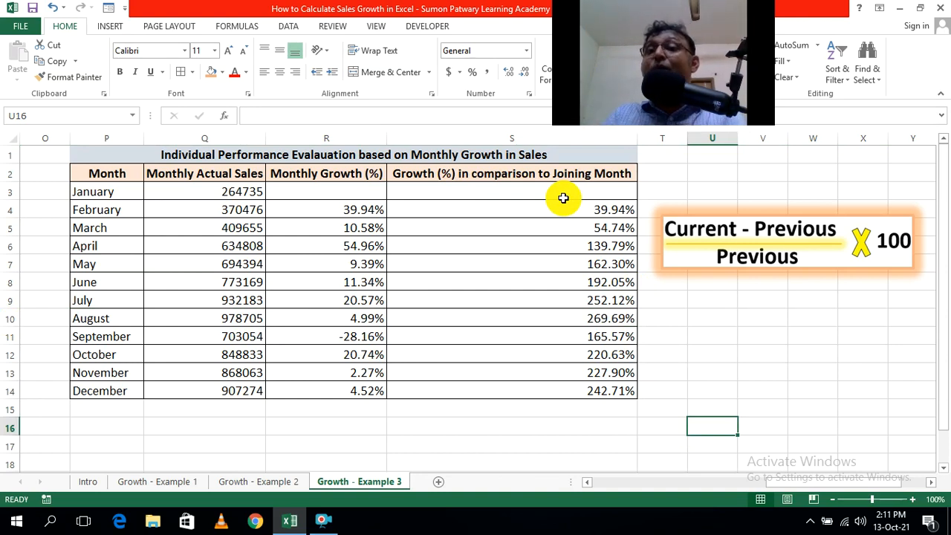
click(90, 171)
drag(91, 171, 91, 252)
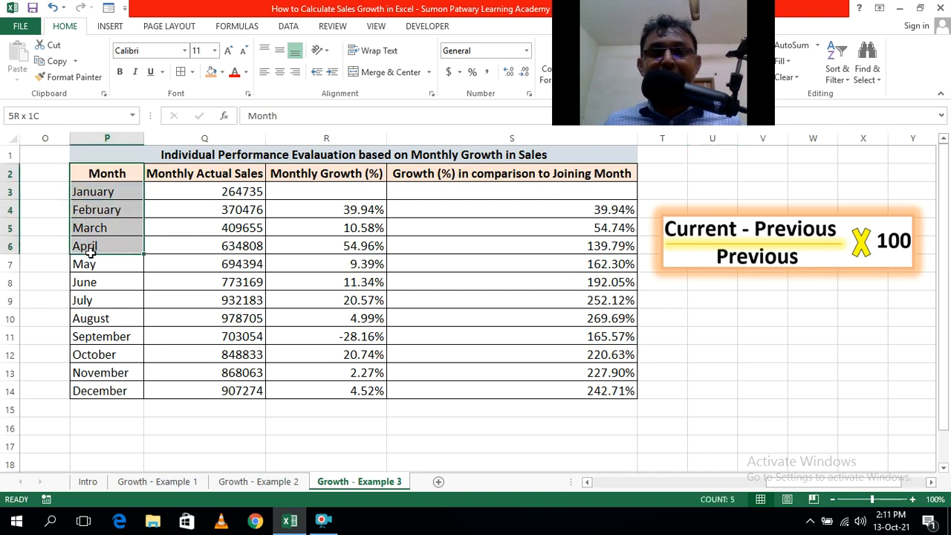
click(245, 425)
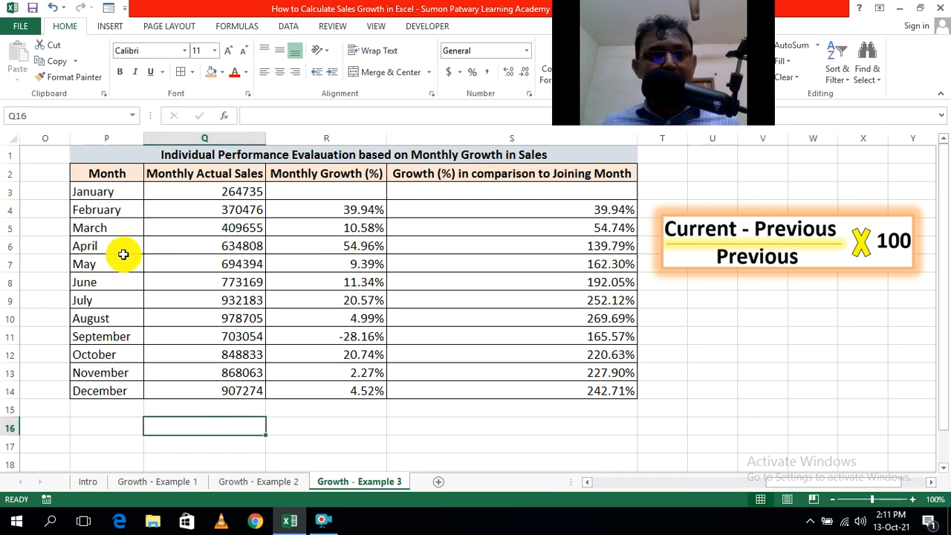
Insert the recommended line chart from the Month column P2:P14 and the joining-month growth column S2:S14.
drag(121, 172, 111, 384)
ctrl+drag(539, 175, 541, 386)
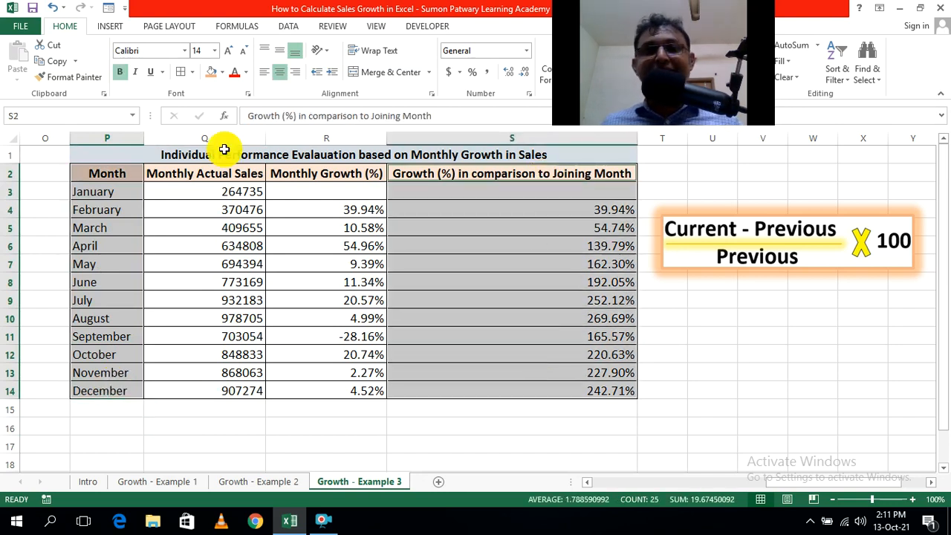
click(110, 30)
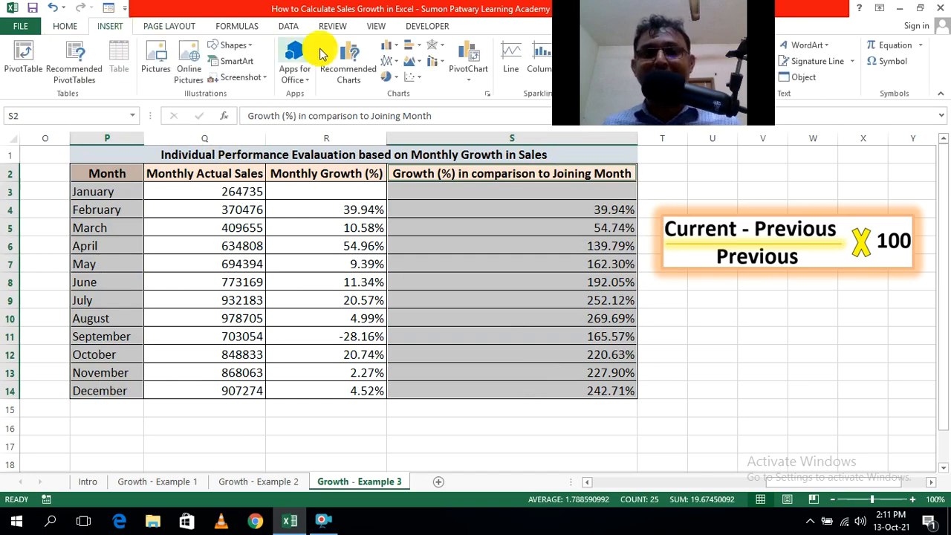
click(346, 67)
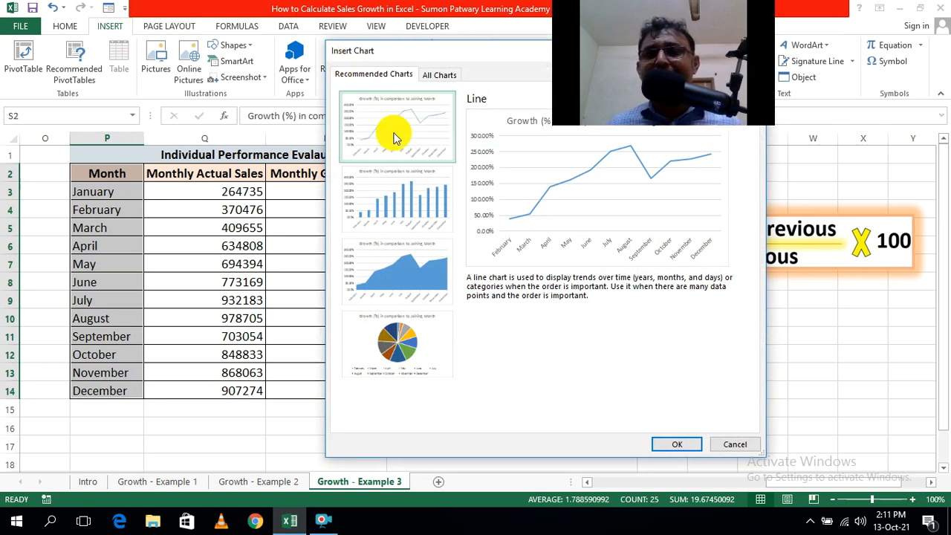
click(677, 443)
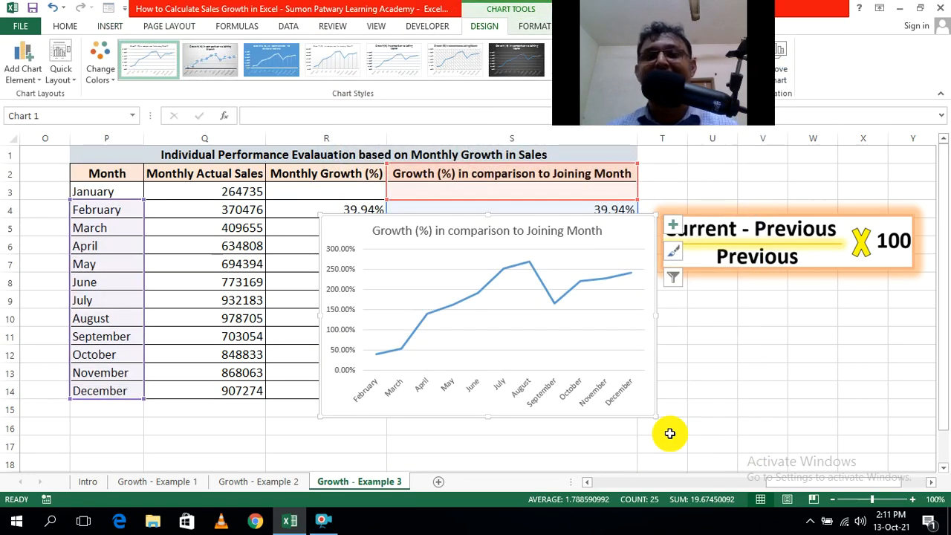
Remove the gridlines from the growth line chart and add data labels above its points.
click(602, 313)
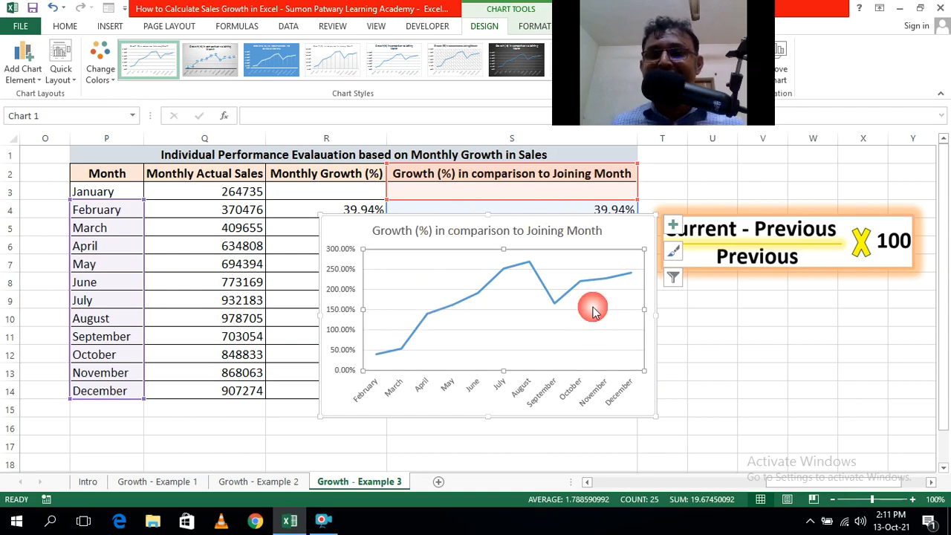
key(Delete)
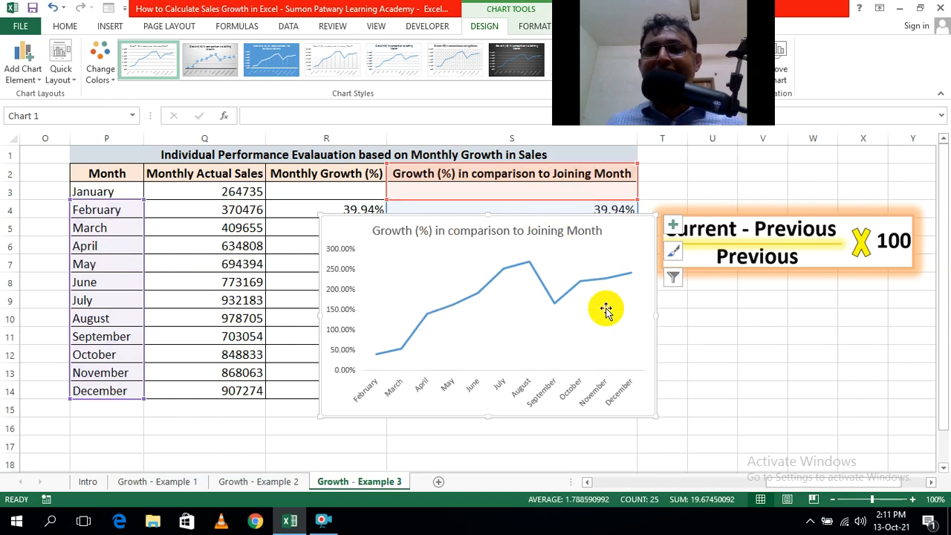
click(673, 226)
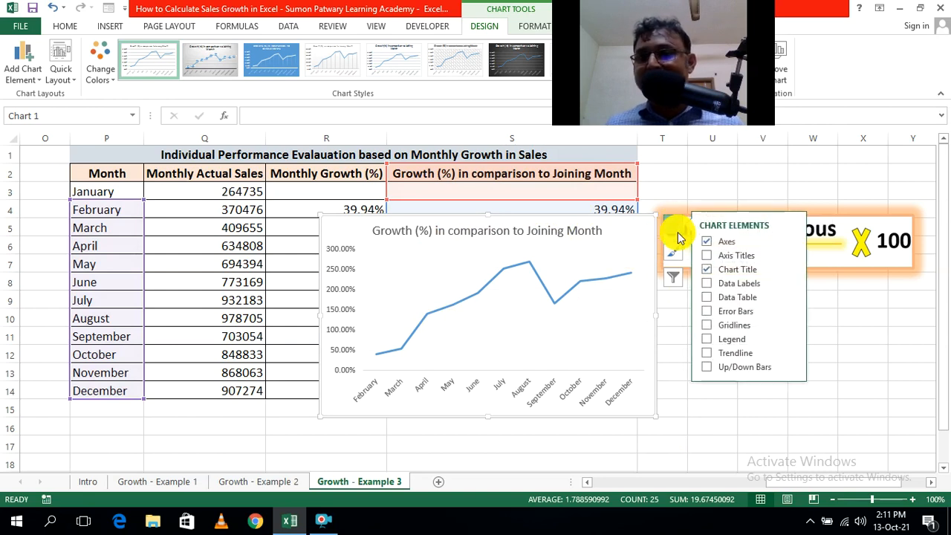
click(792, 283)
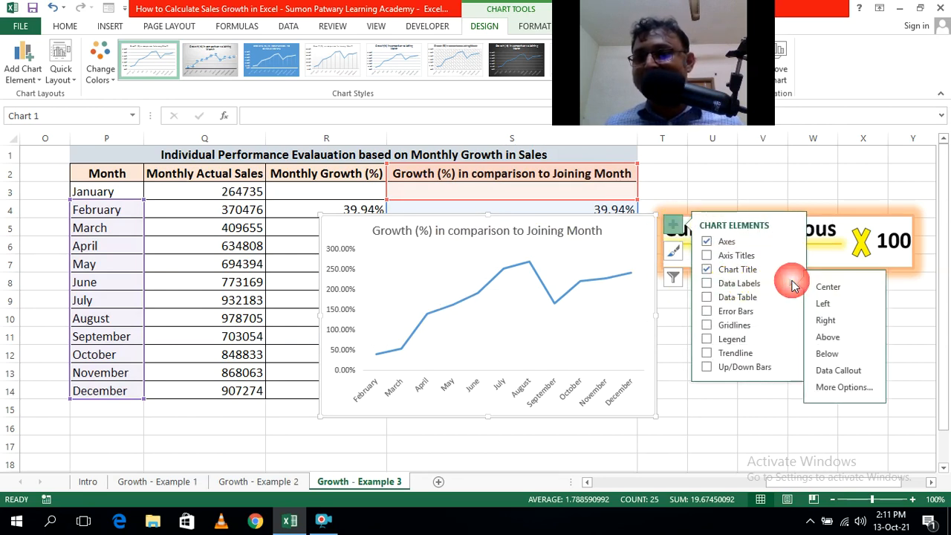
click(831, 341)
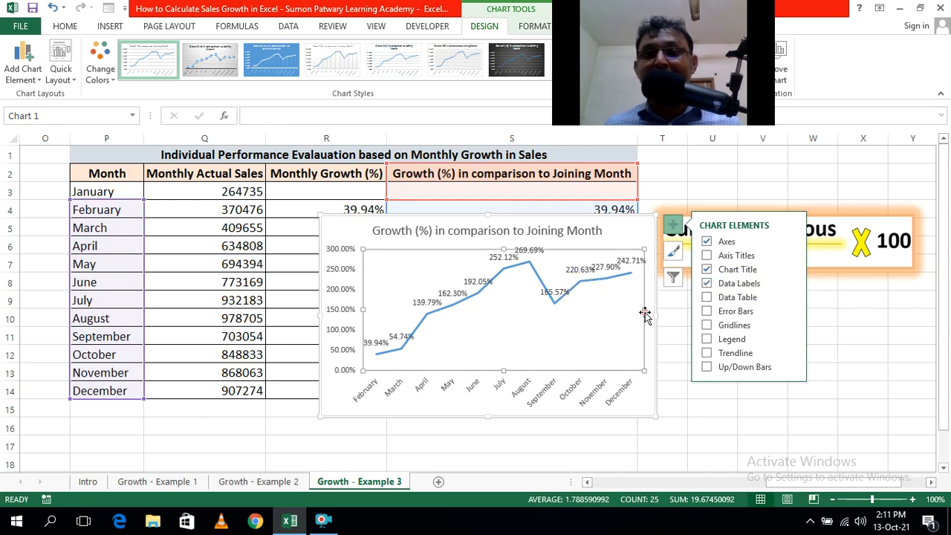
click(726, 175)
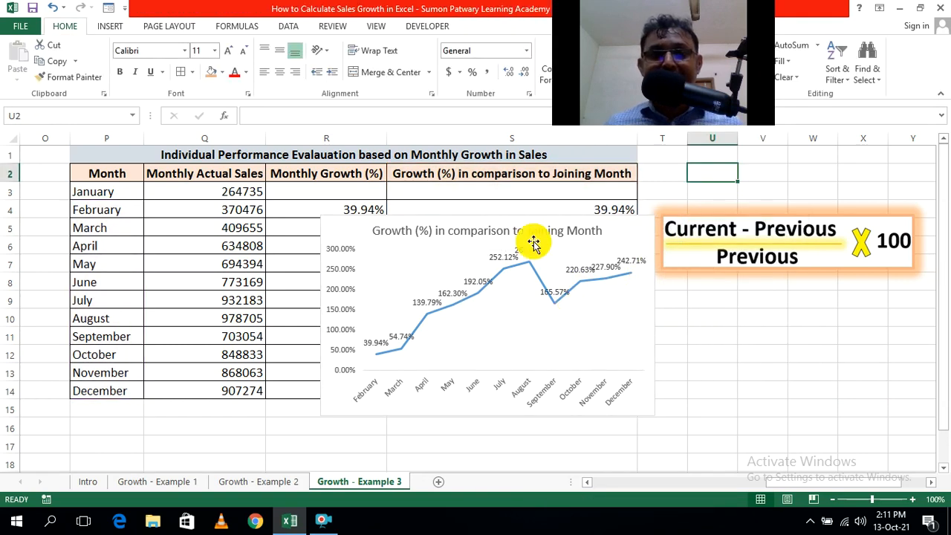
Add a trendline to the line chart of growth in comparison to the joining month and check its November point.
click(636, 301)
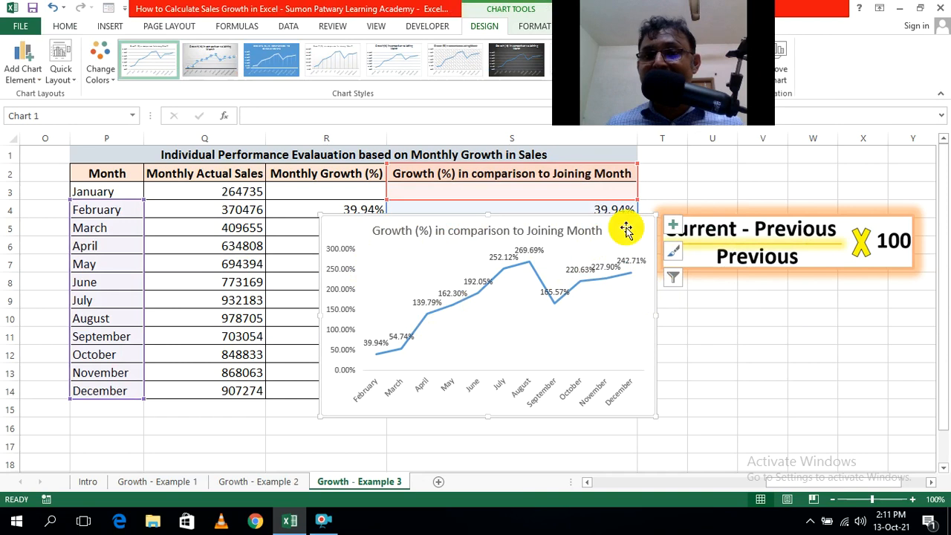
click(675, 226)
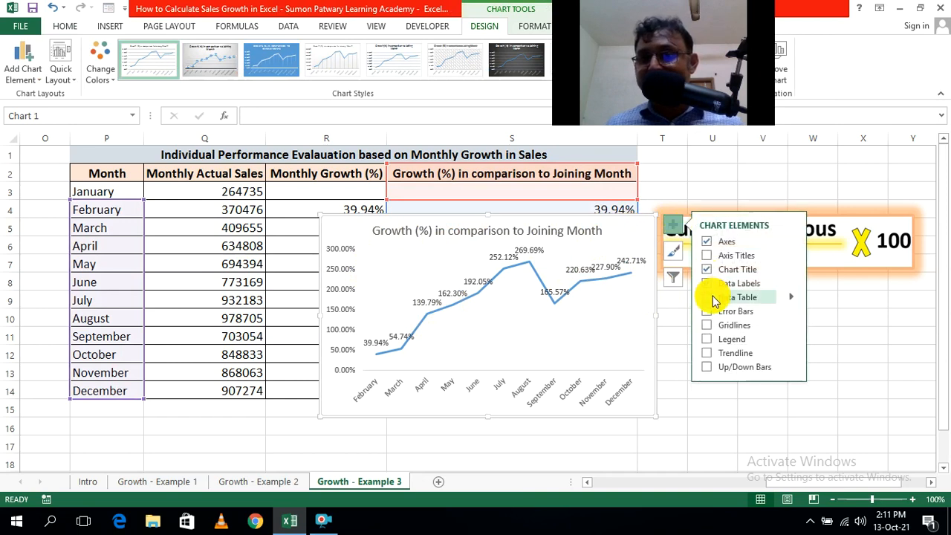
click(734, 355)
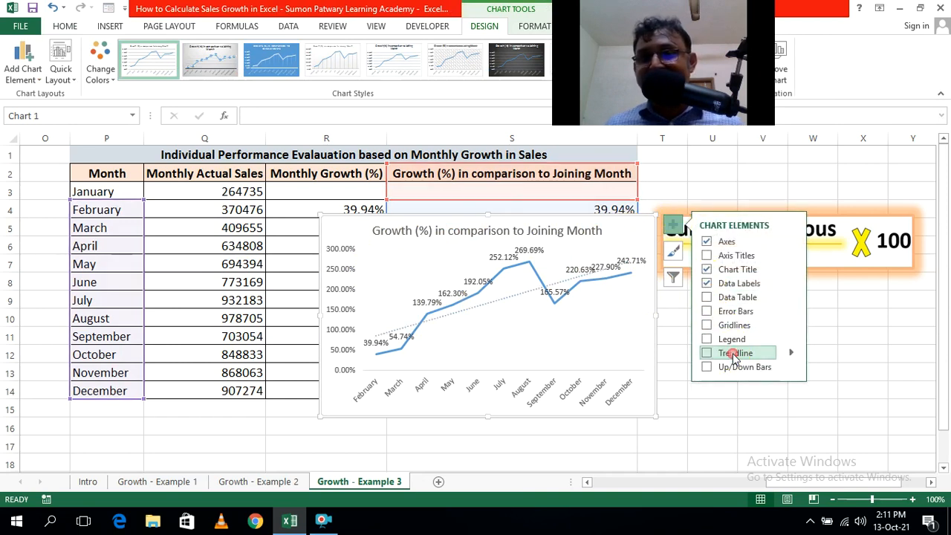
click(776, 425)
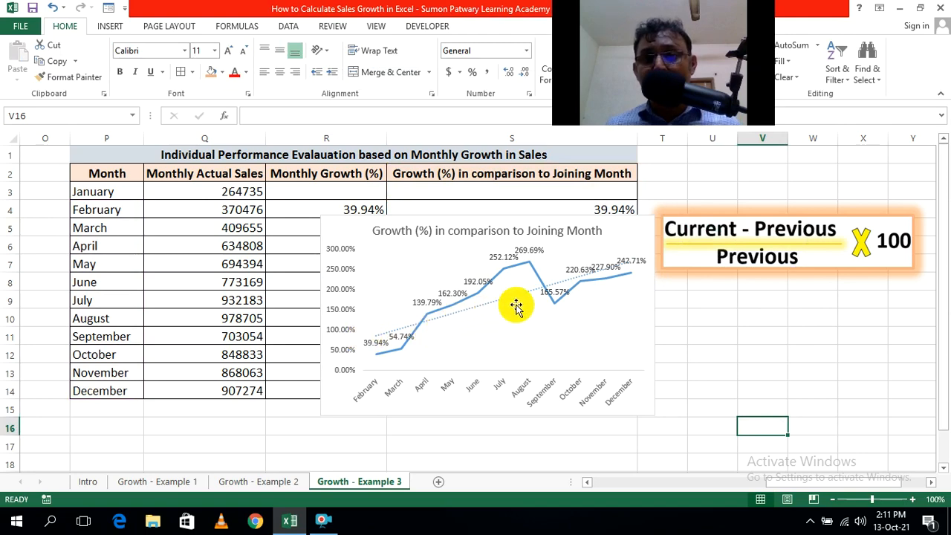
mouse_move(606, 276)
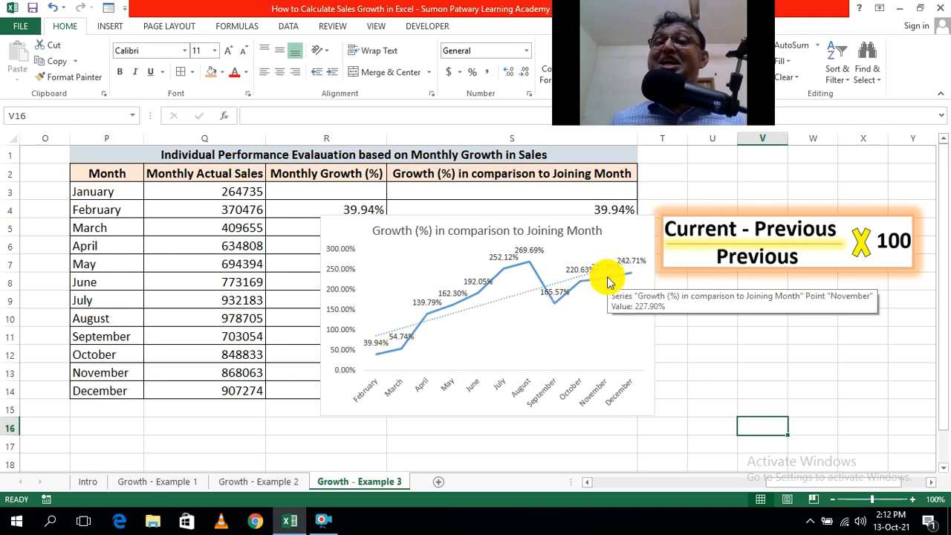
Delete the joining-month growth line chart from the Growth - Example 3 sheet and return to the Intro sheet.
click(357, 229)
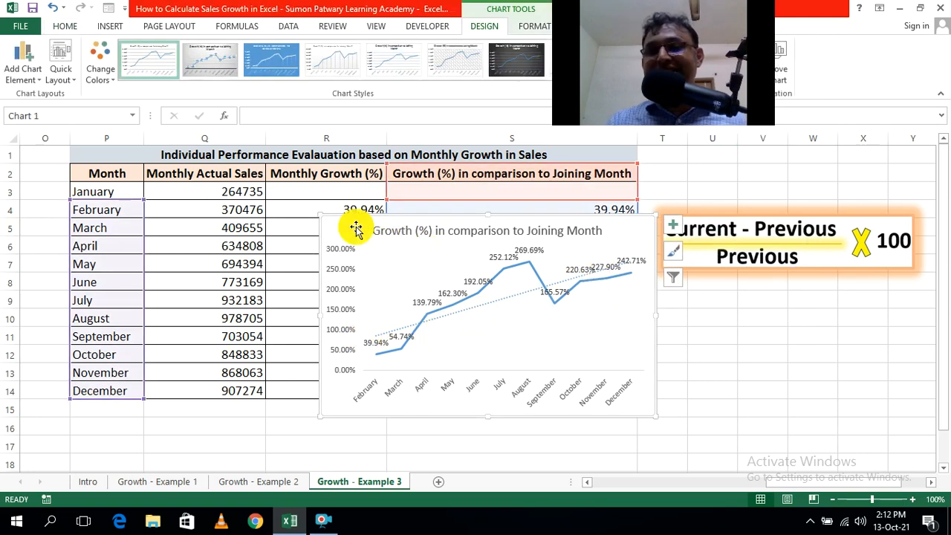
key(Delete)
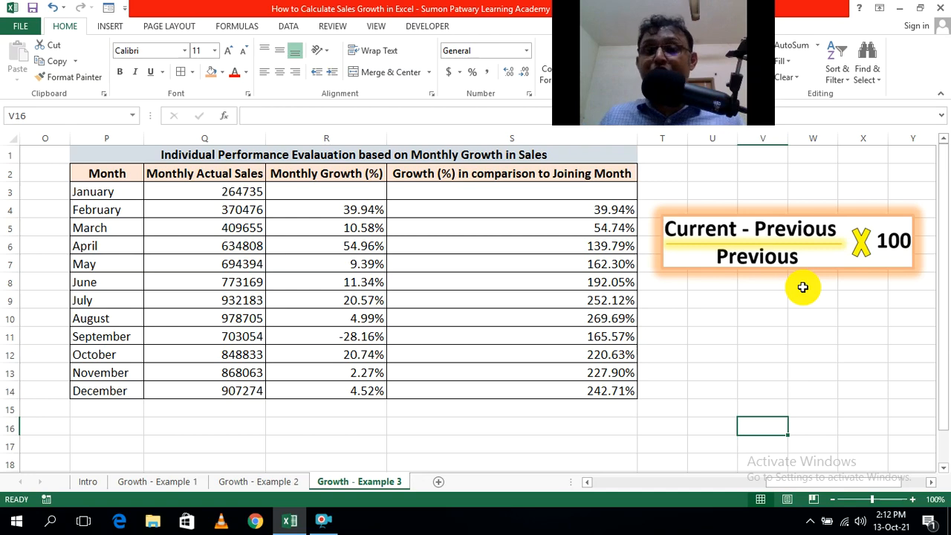
click(84, 483)
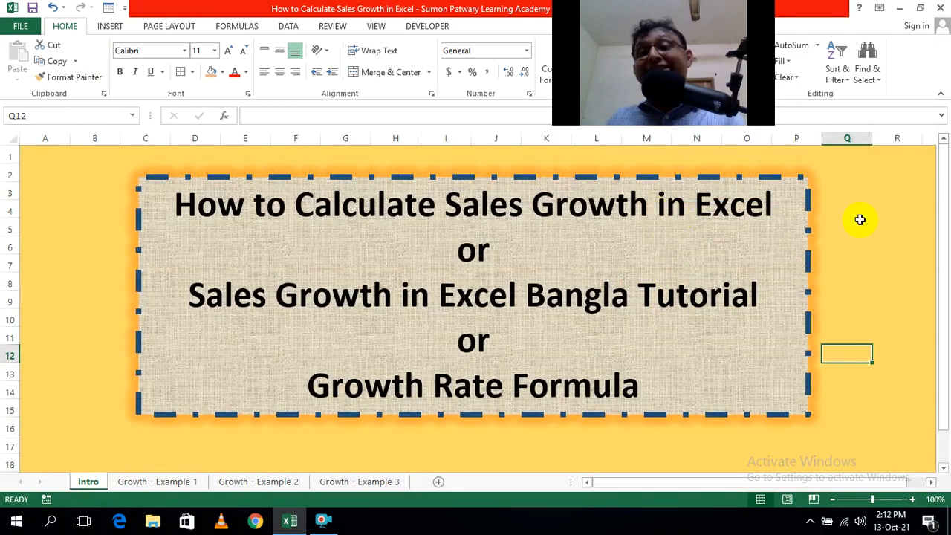